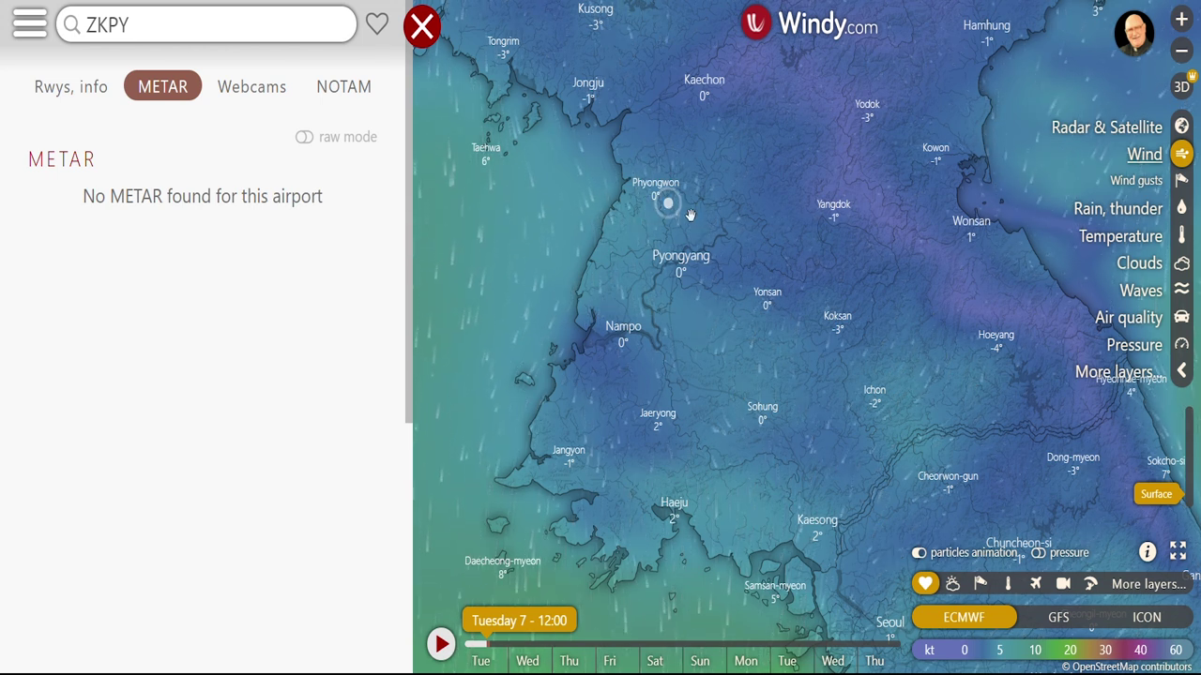
Step: Open the runway information for Pyongyang Sunan International Airport (ZKPY) and examine its airport data, runway details and satellite image
click(670, 198)
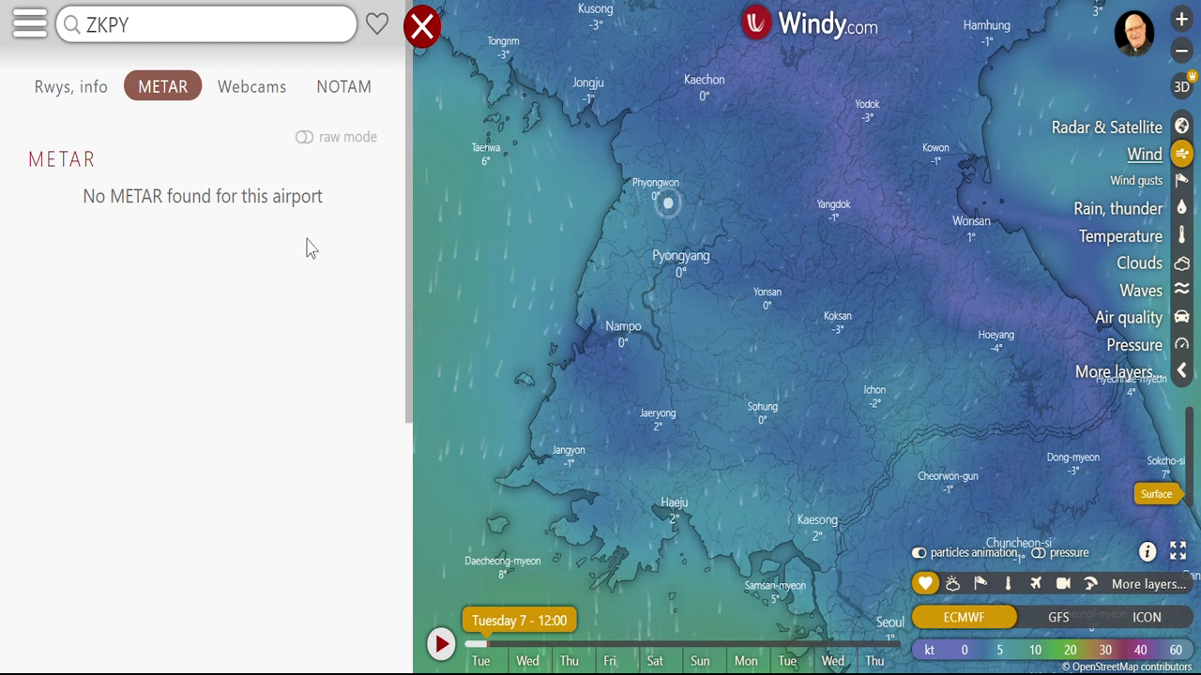
click(68, 94)
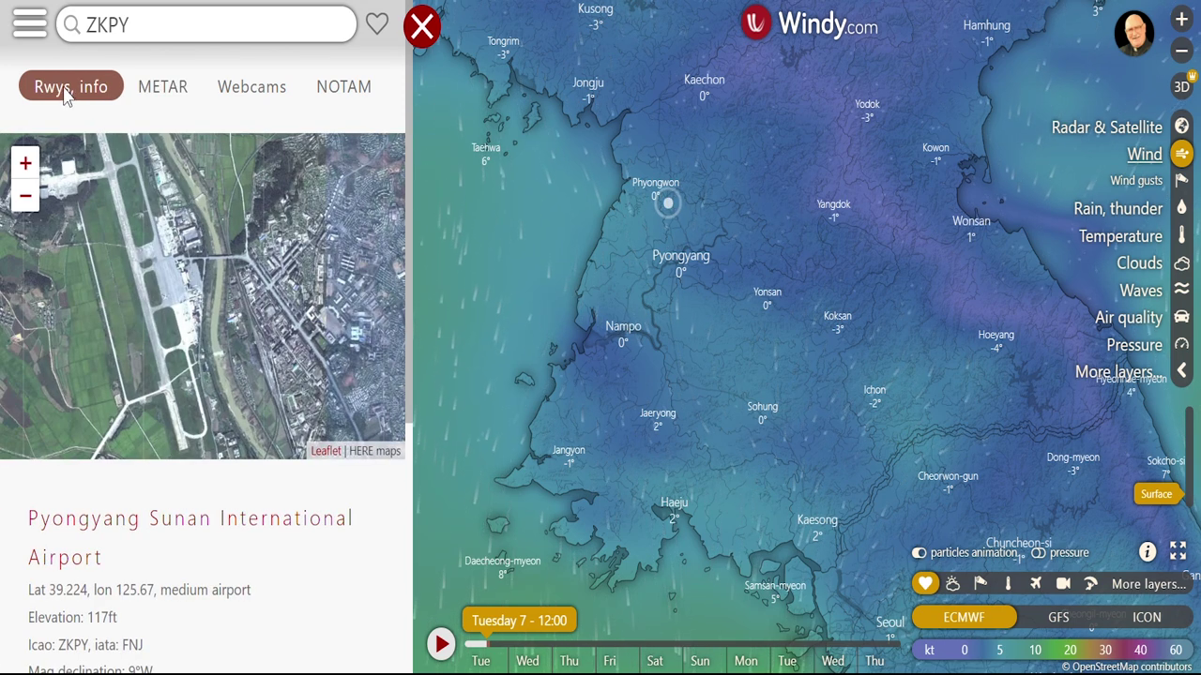
scroll(239, 253, down, 1)
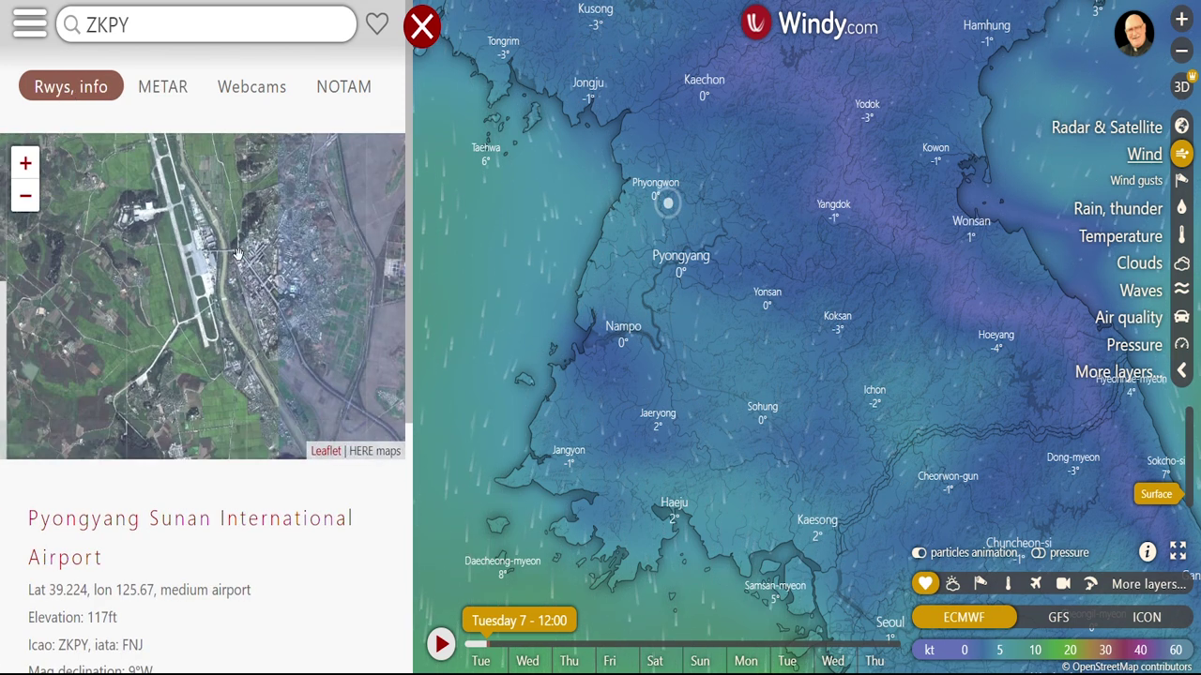
drag(239, 227, 242, 269)
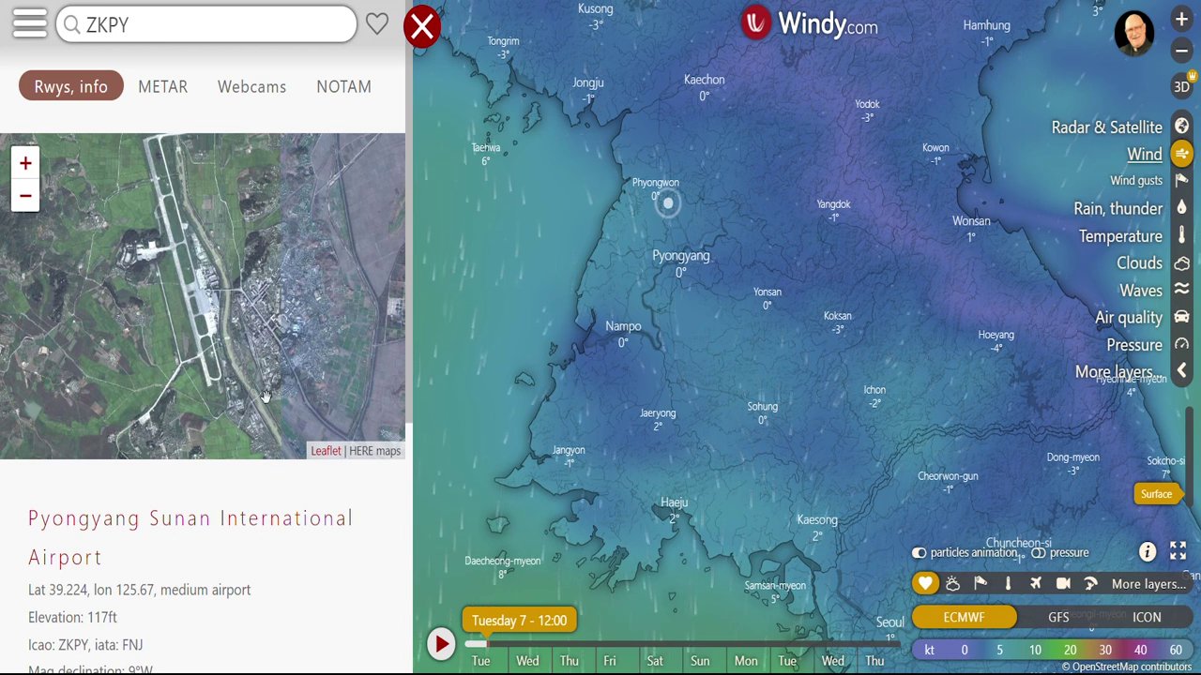
drag(265, 387, 276, 413)
scroll(268, 584, down, 3)
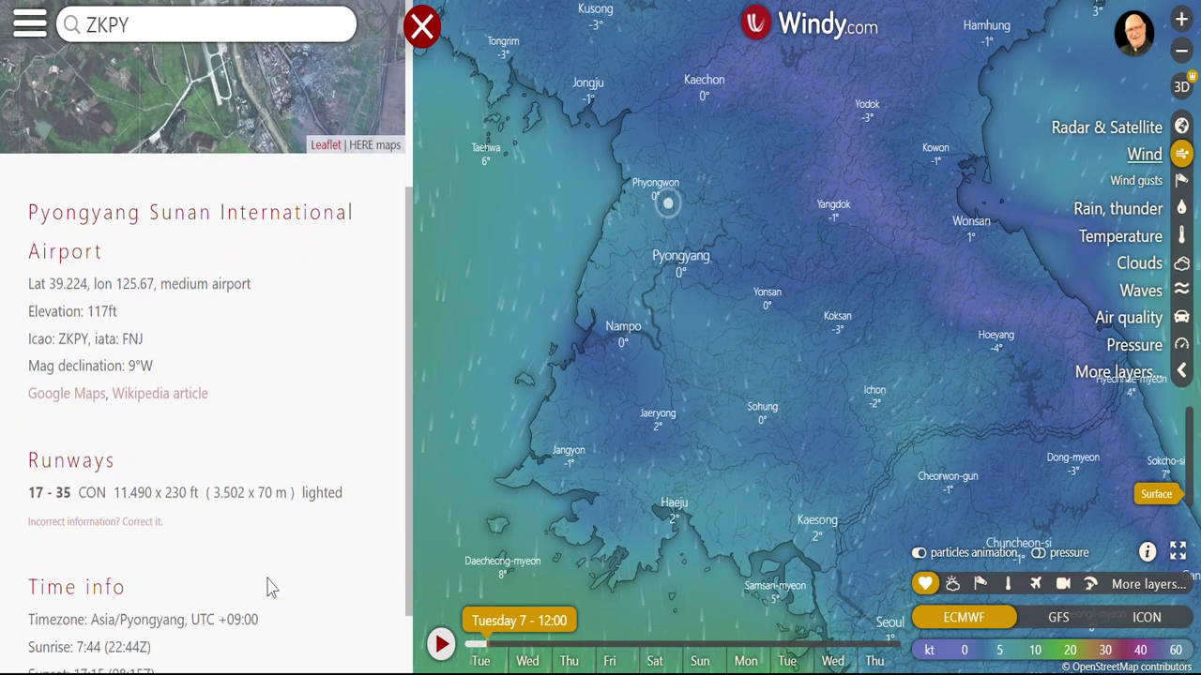
scroll(268, 584, up, 4)
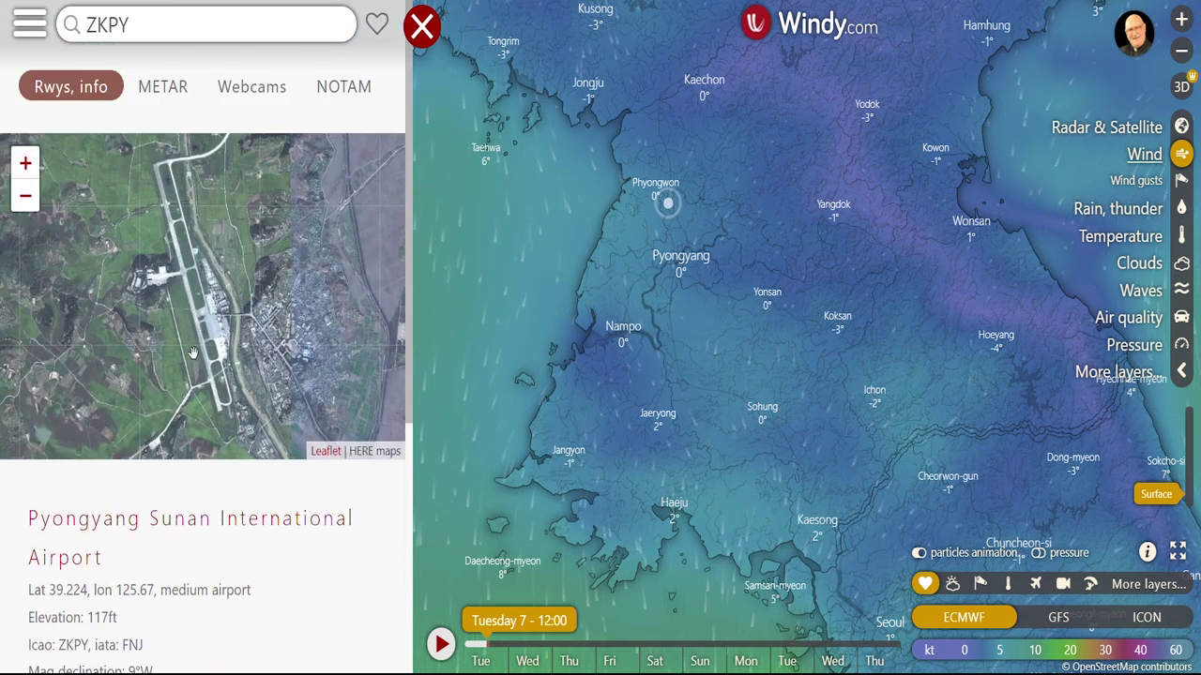
scroll(226, 320, up, 3)
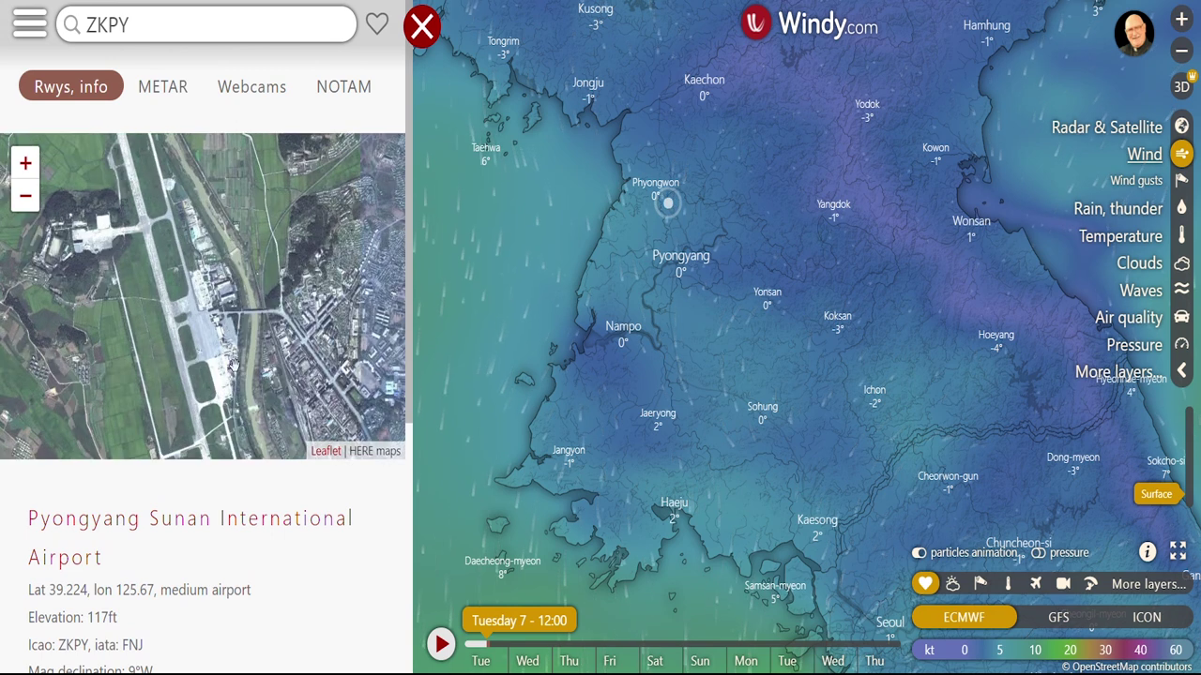
scroll(206, 296, down, 1)
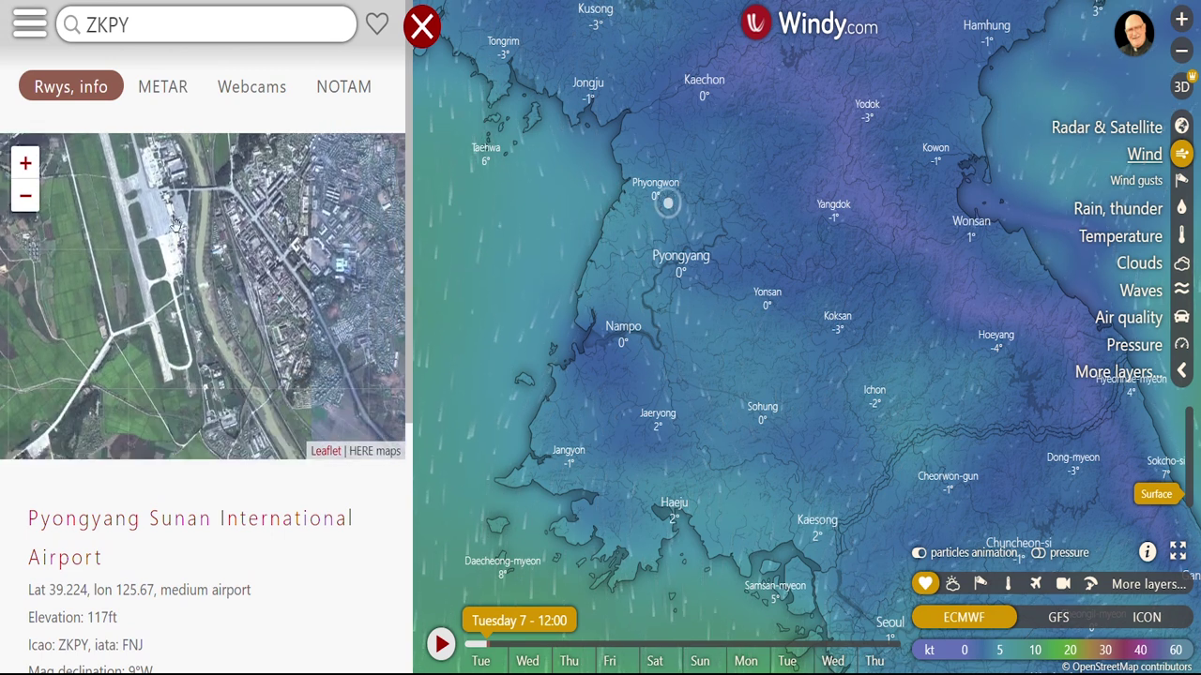
scroll(180, 244, up, 1)
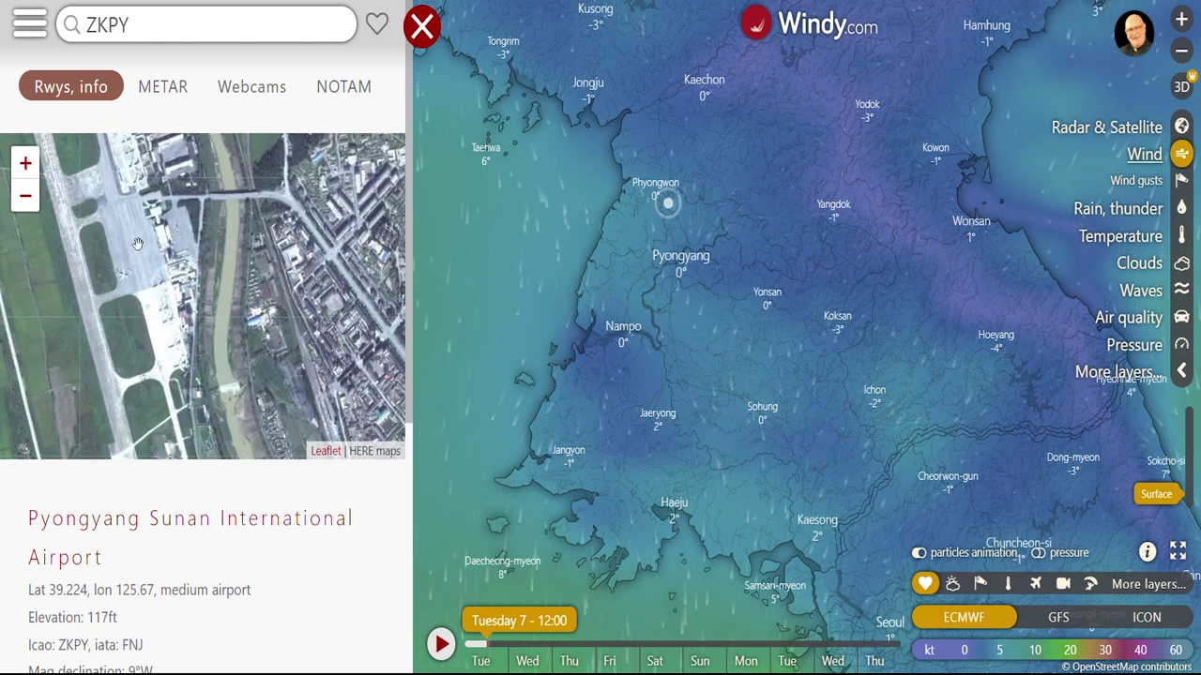
drag(138, 243, 153, 298)
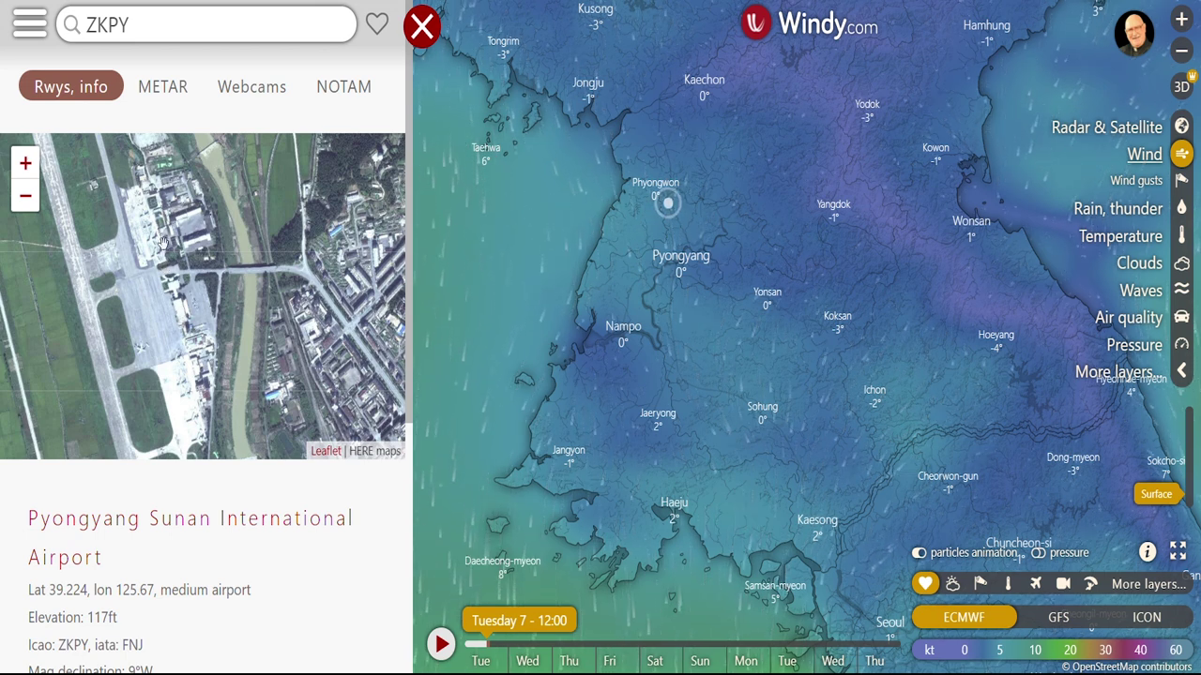
scroll(162, 240, down, 1)
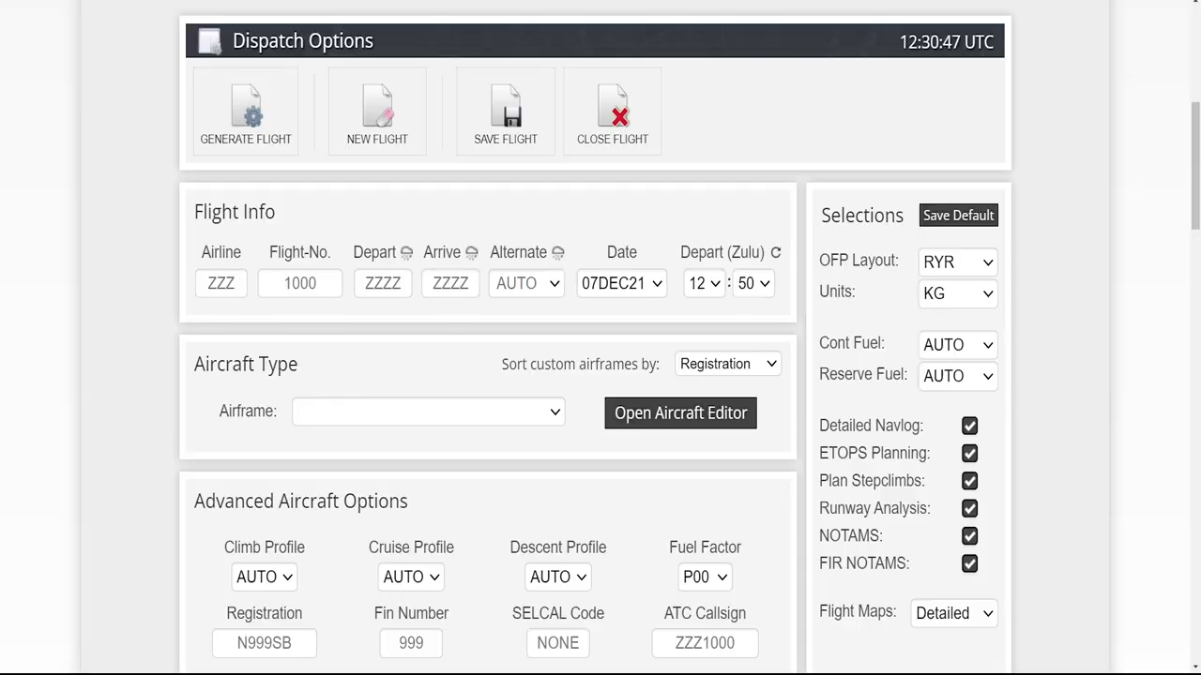
Step: Switch to SimBrief's dispatch options and enter flight RYR 186 with departure RKSS and arrival ZKPY
click(243, 288)
text(RYR)
click(324, 283)
text(186)
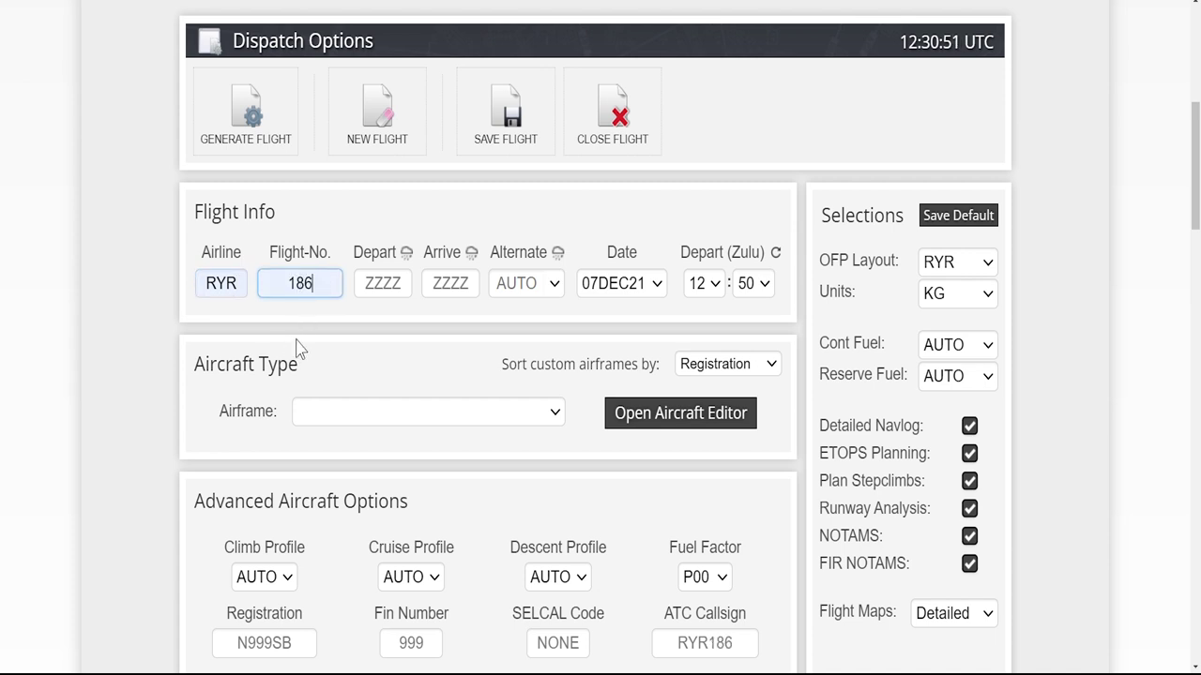
click(386, 286)
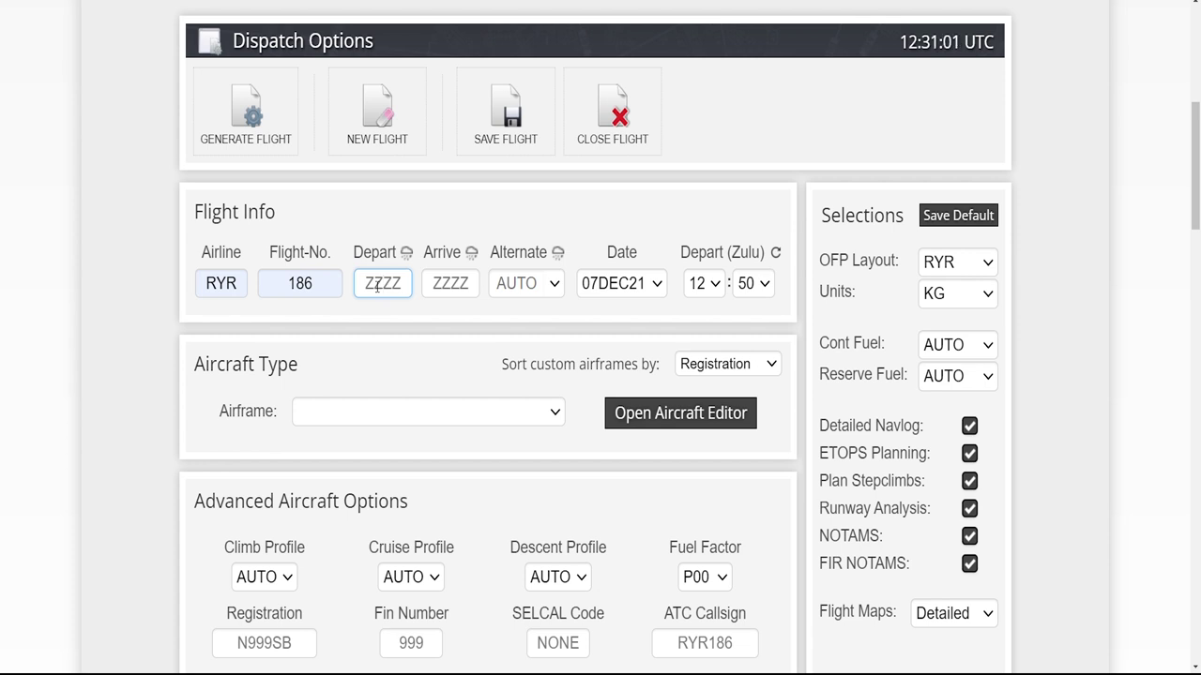
text(RKSS)
key(Tab)
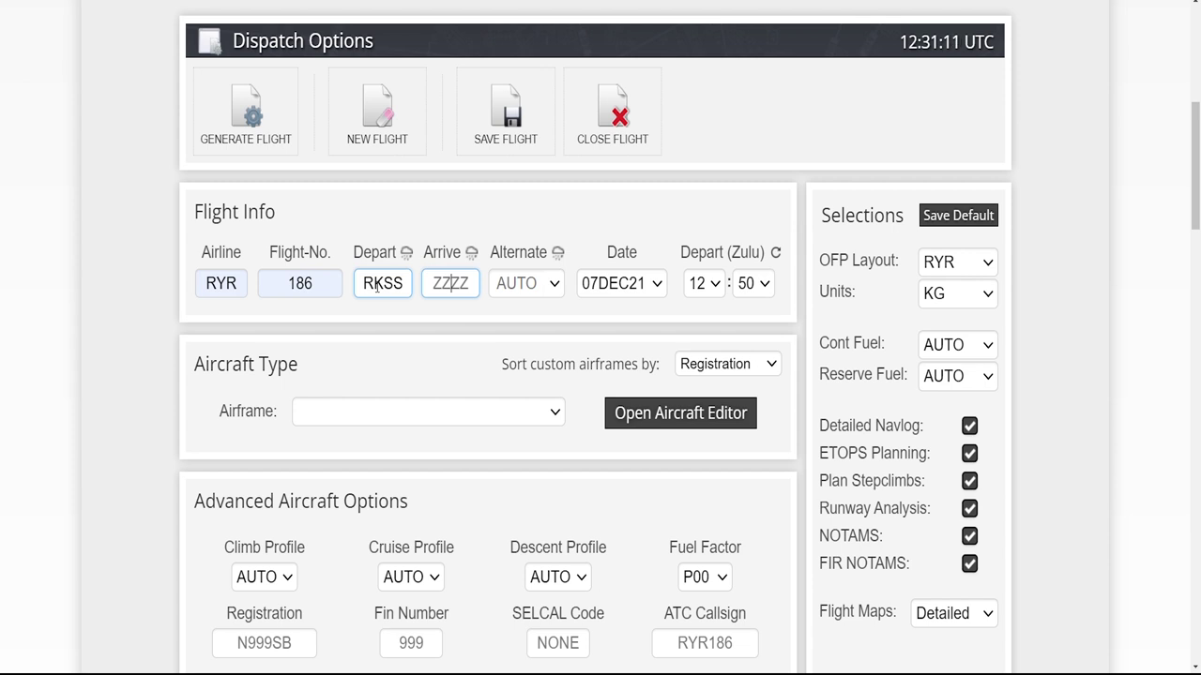
text(ZKPY)
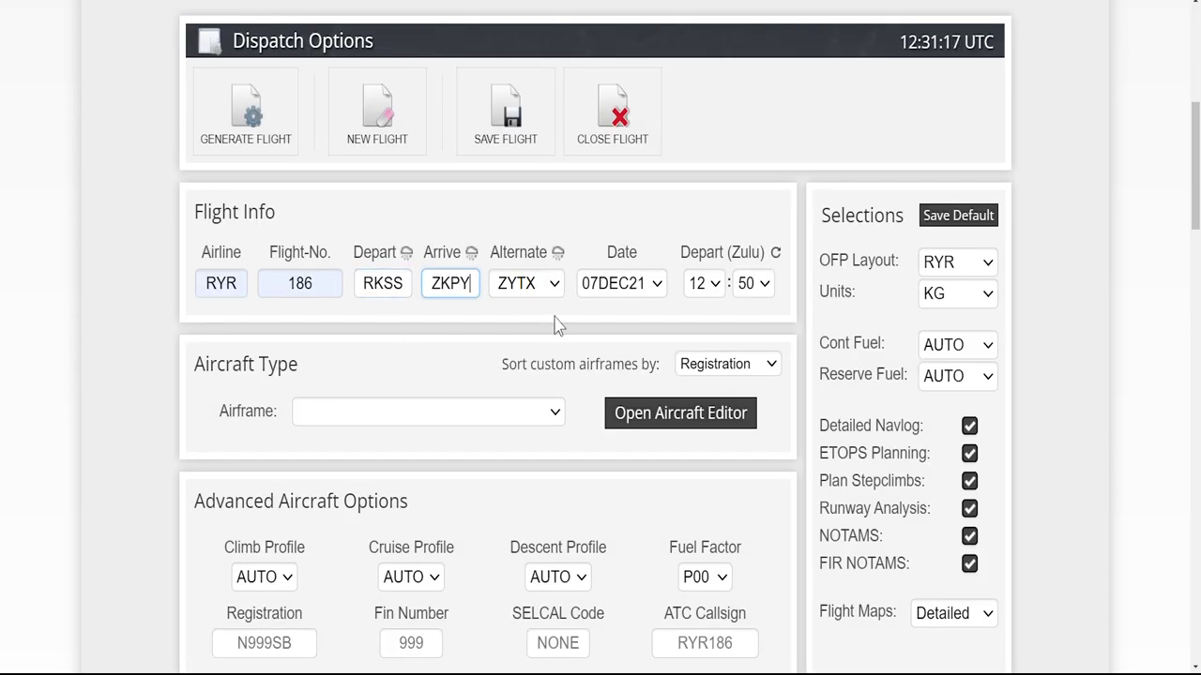
Step: Select the airframe EI-ENI - B737-800 [RYANAIR 186] and check its registration and cruise profile
click(547, 417)
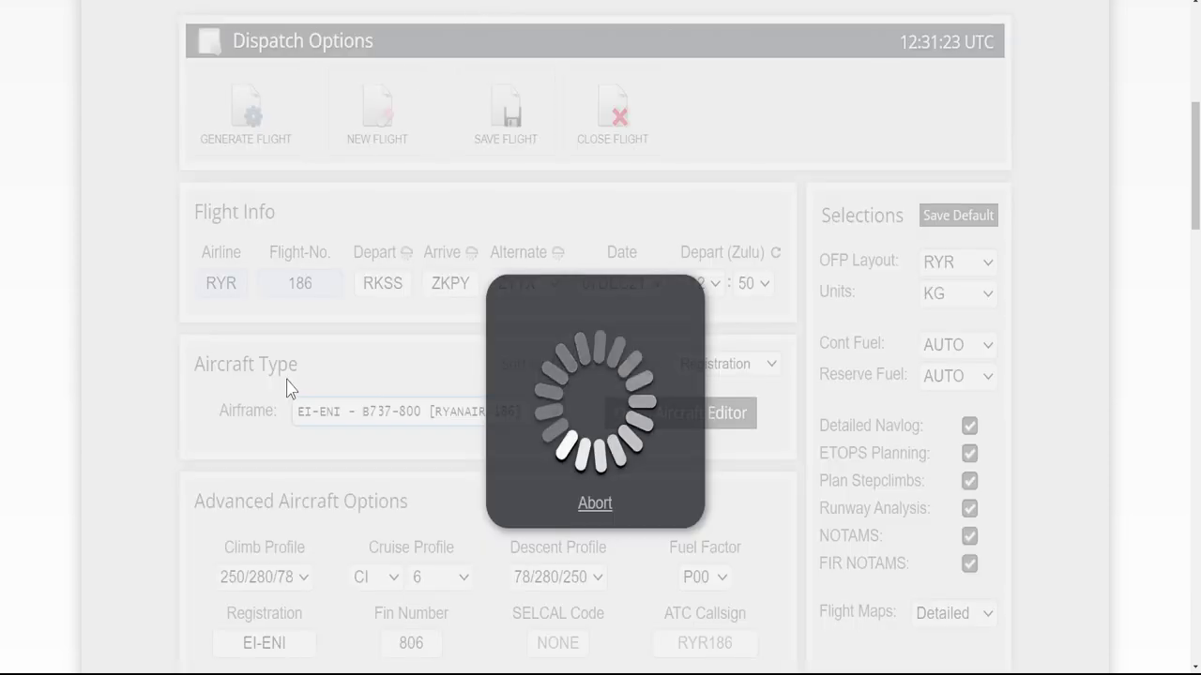
click(147, 438)
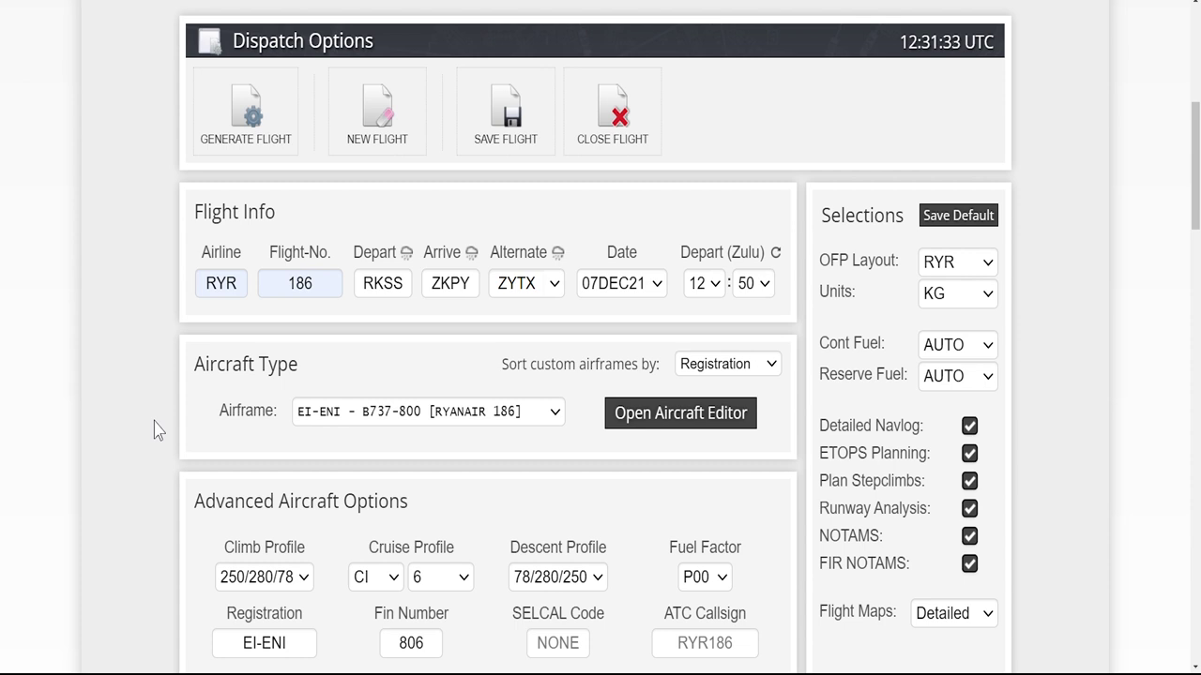
scroll(154, 423, down, 1)
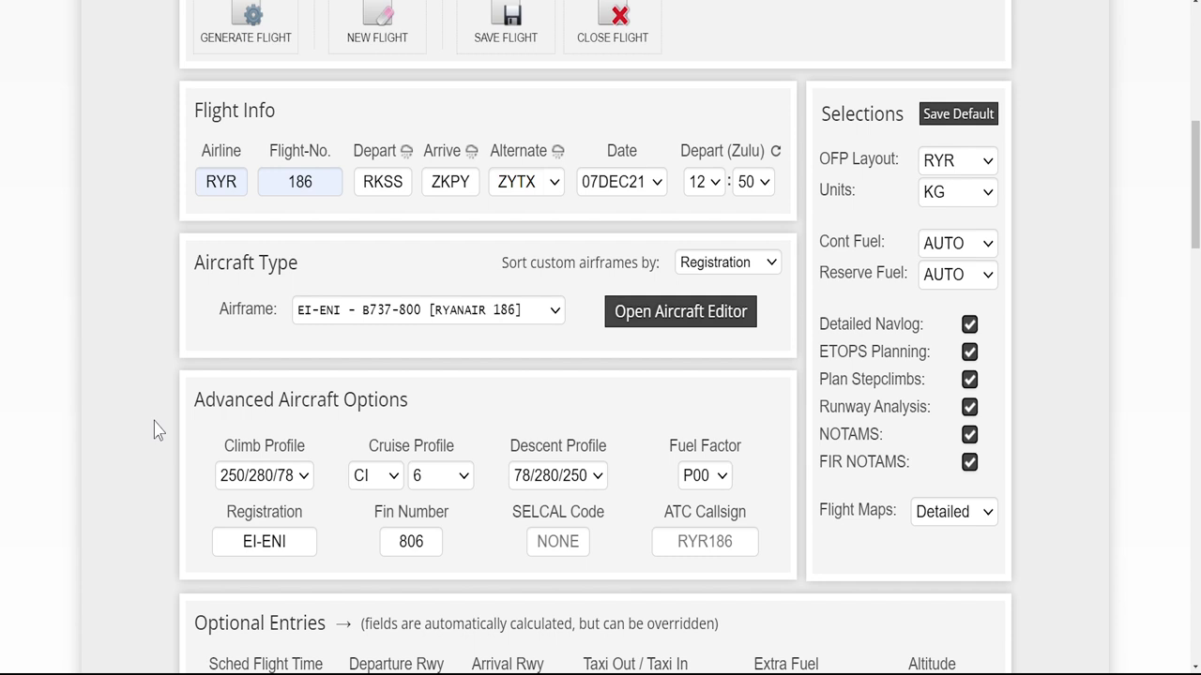
scroll(154, 423, down, 1)
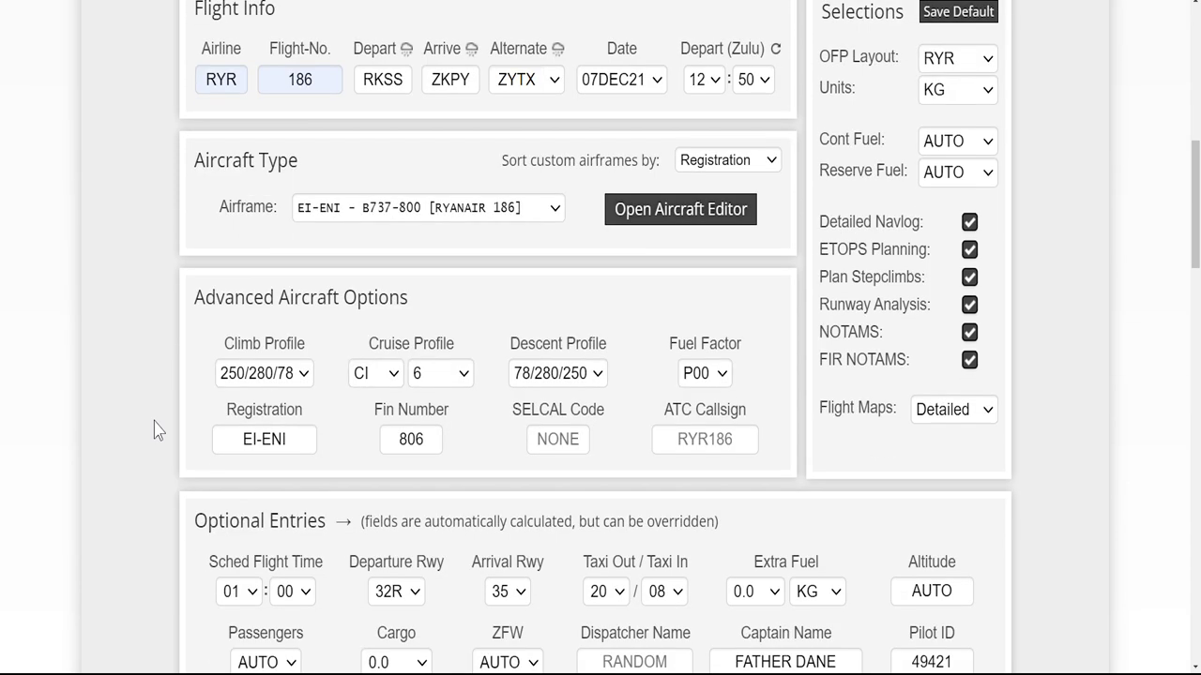
click(297, 450)
drag(284, 439, 224, 442)
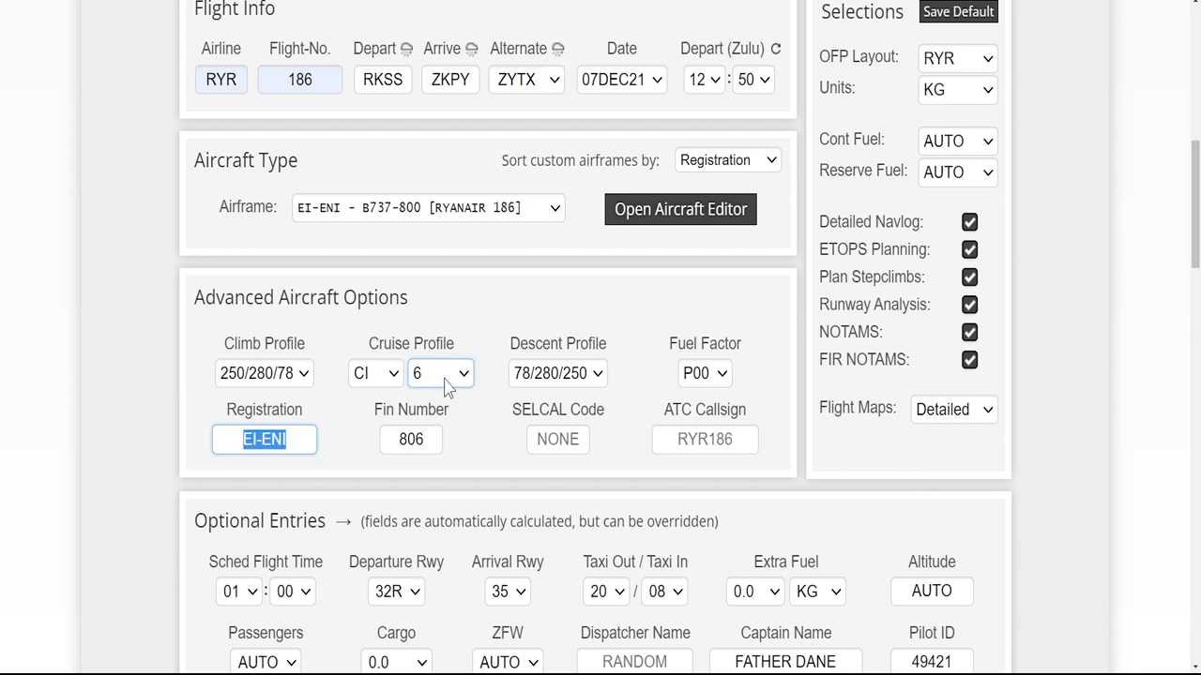
click(158, 438)
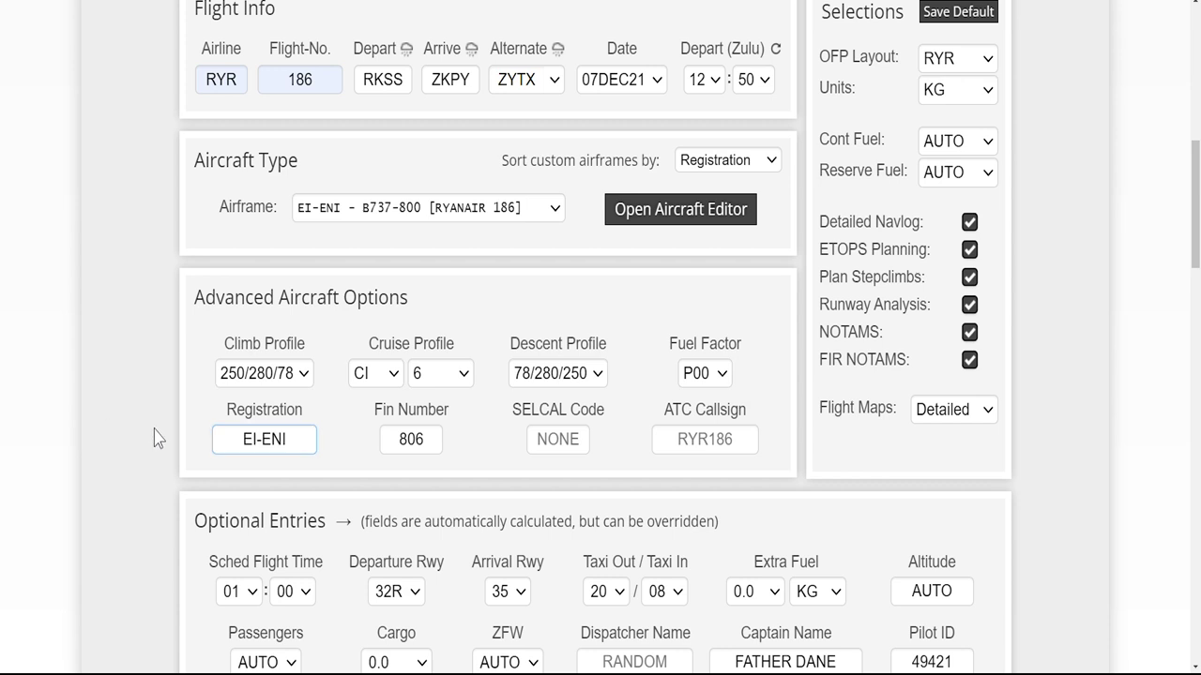
Step: Set the passengers to FULL and the cargo to 1.0 in the optional entries
scroll(169, 413, down, 3)
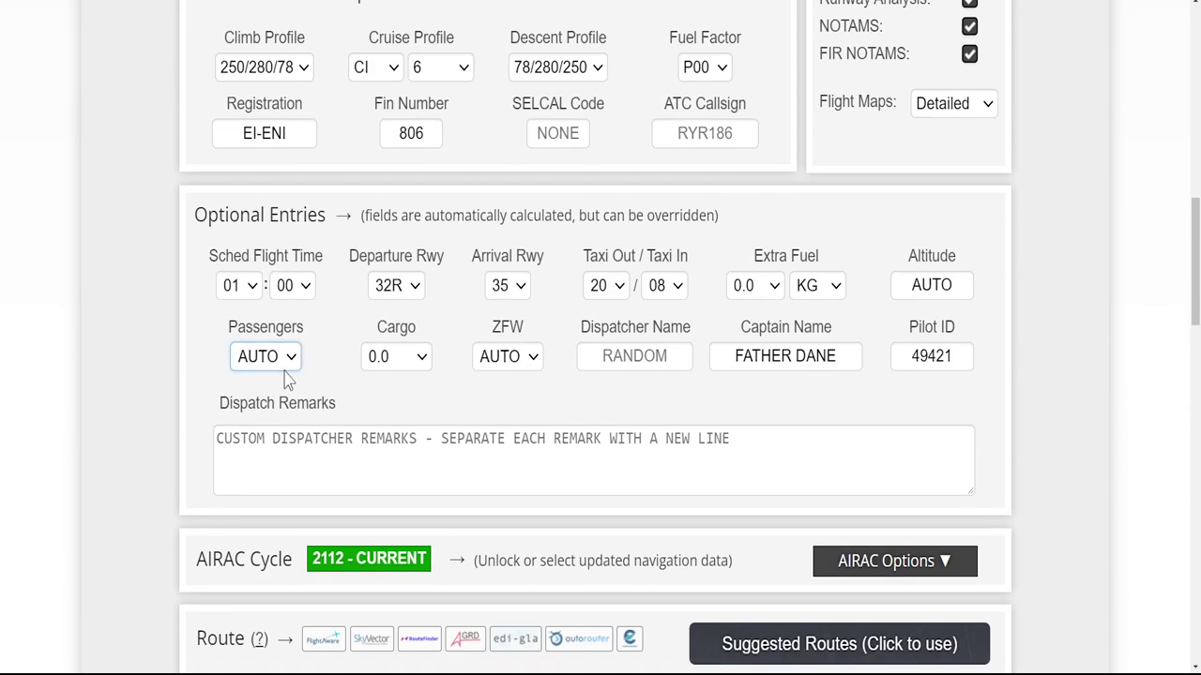
key(Down)
click(422, 357)
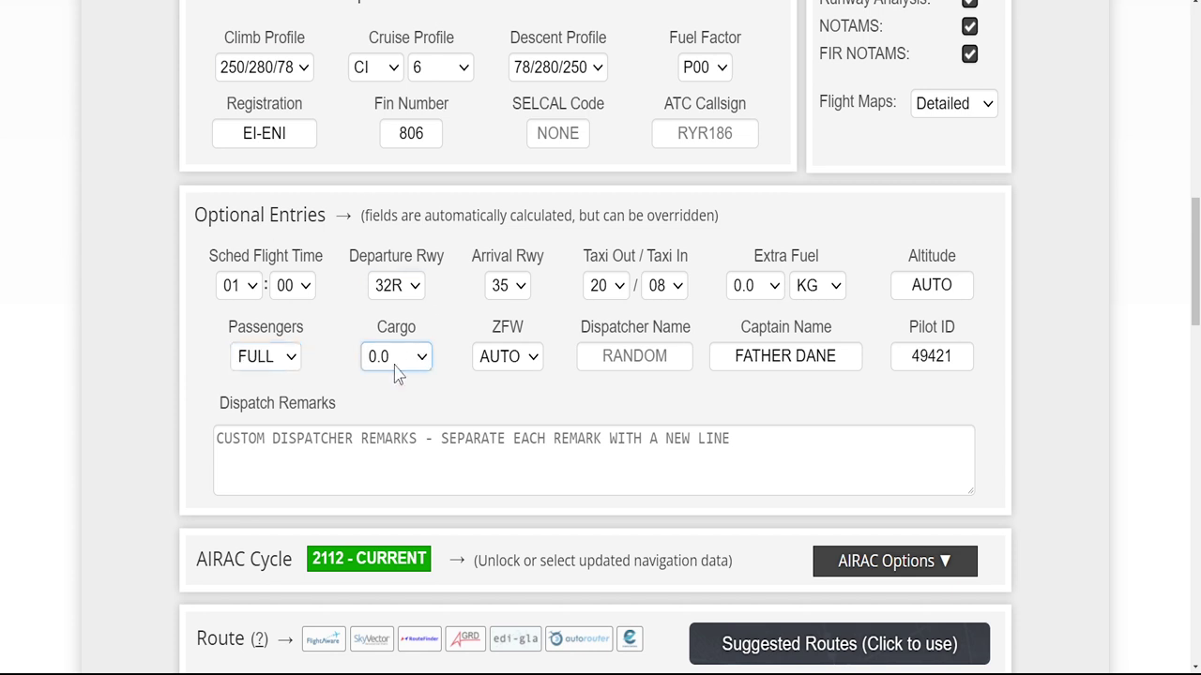
key(Down)
click(181, 348)
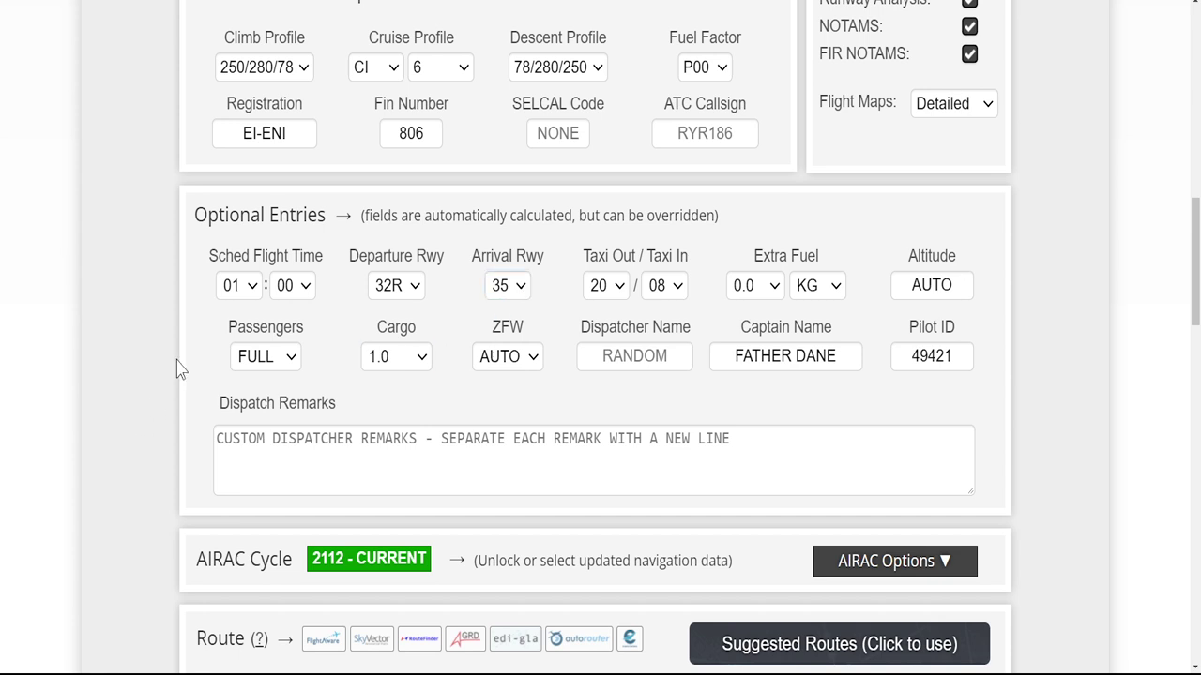
Step: Review the proposed route text and examine the whole route on the map from RKSS to ZKPY and on to alternate ZYTX
scroll(179, 365, down, 4)
scroll(178, 364, down, 1)
click(434, 260)
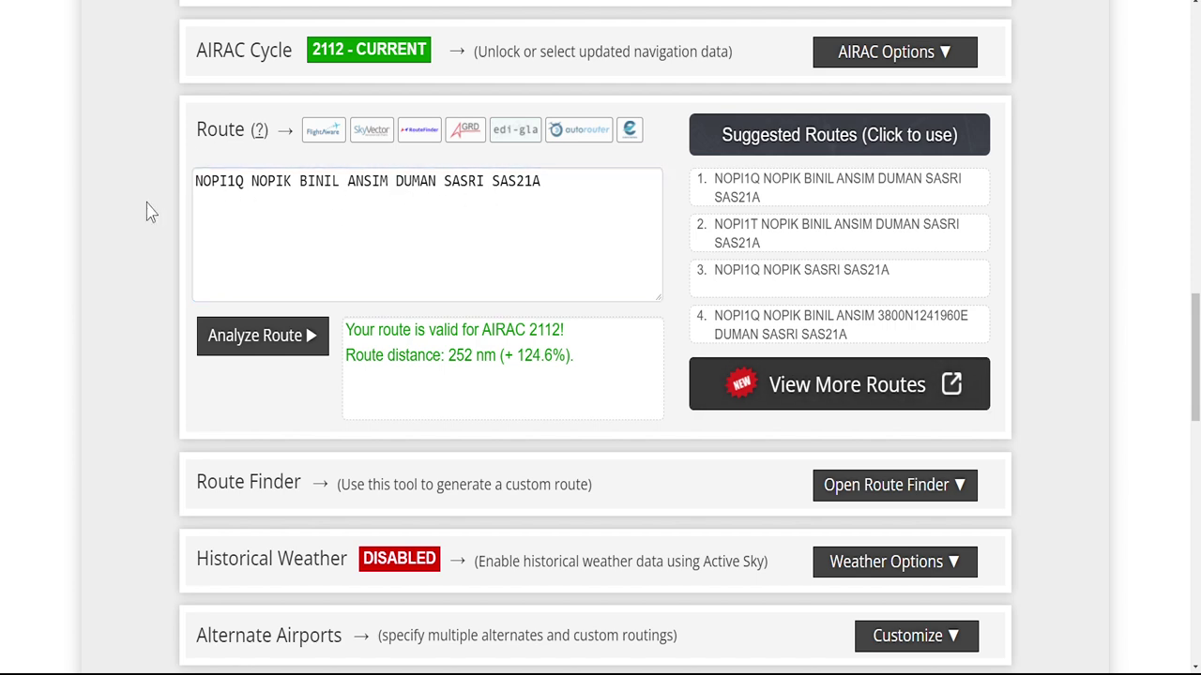
scroll(145, 214, down, 1)
scroll(145, 214, down, 9)
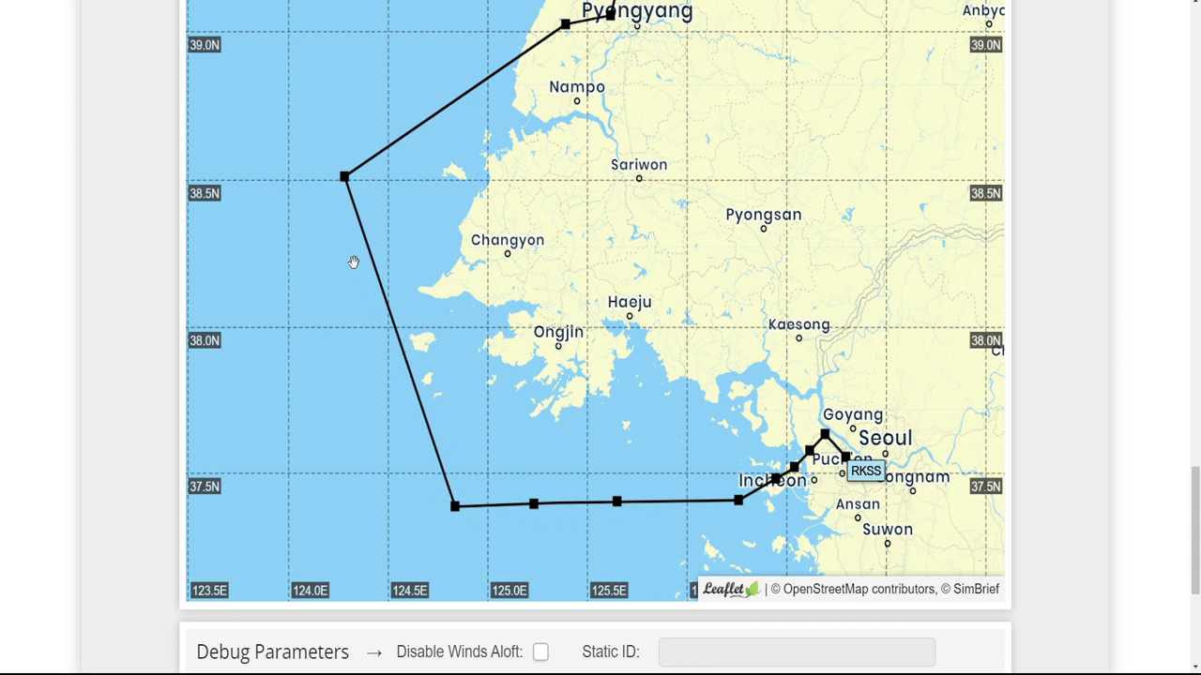
drag(674, 155, 655, 238)
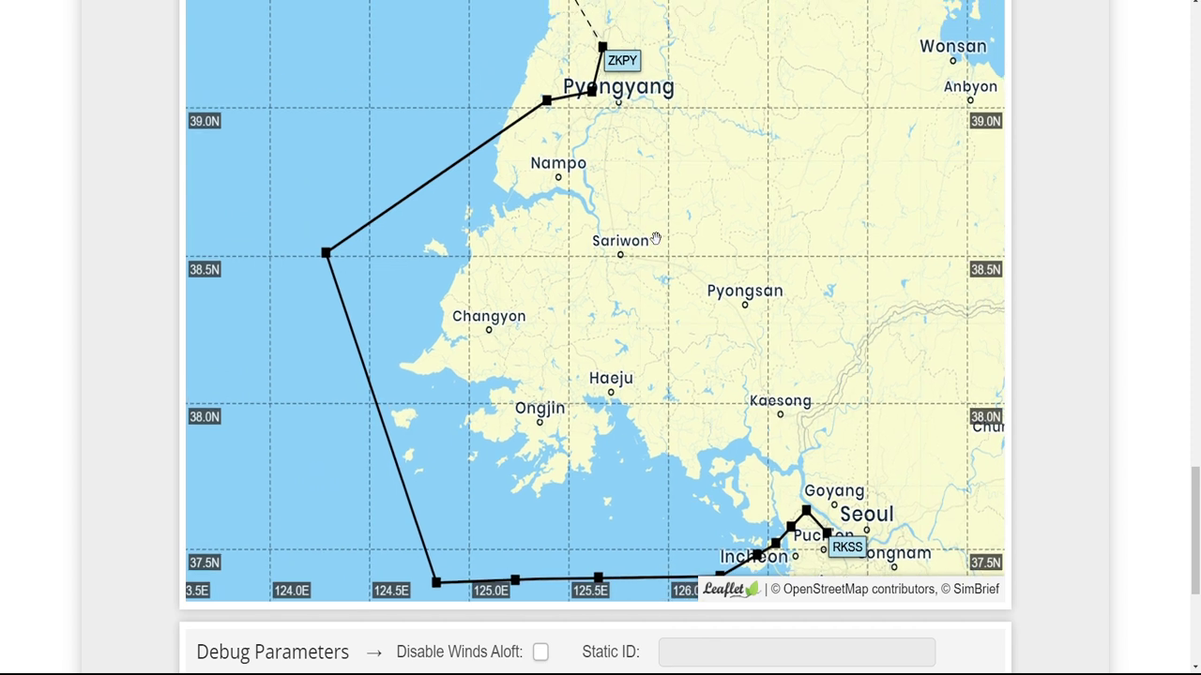
scroll(655, 238, down, 1)
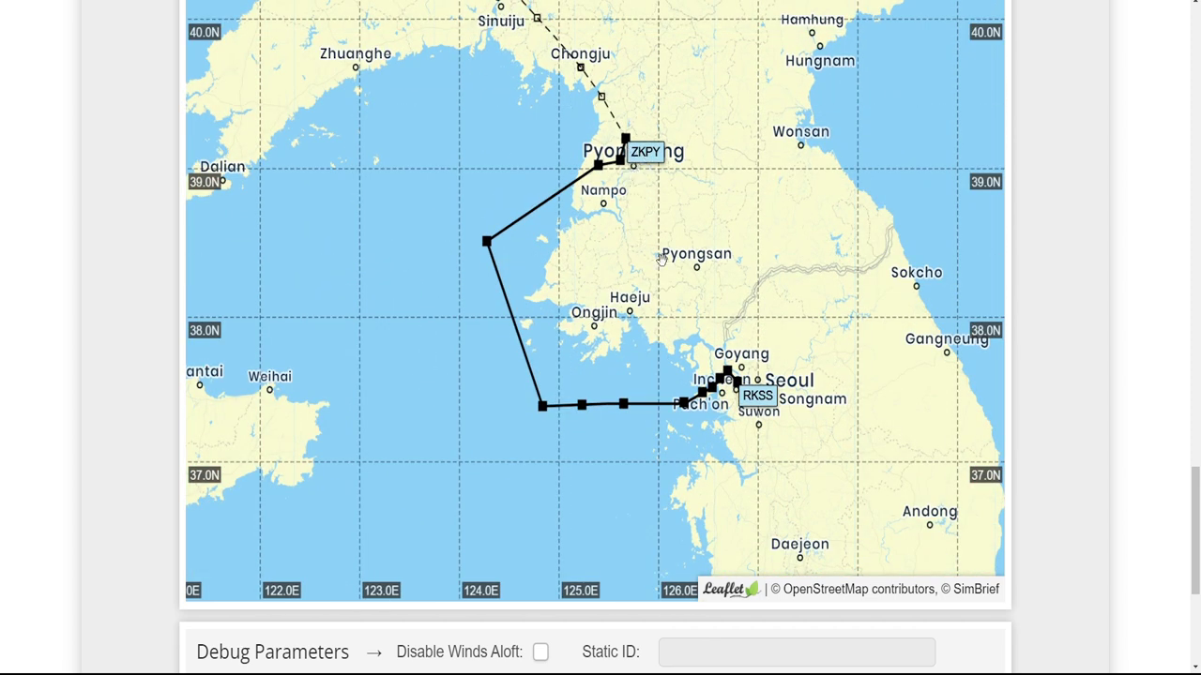
scroll(664, 242, down, 1)
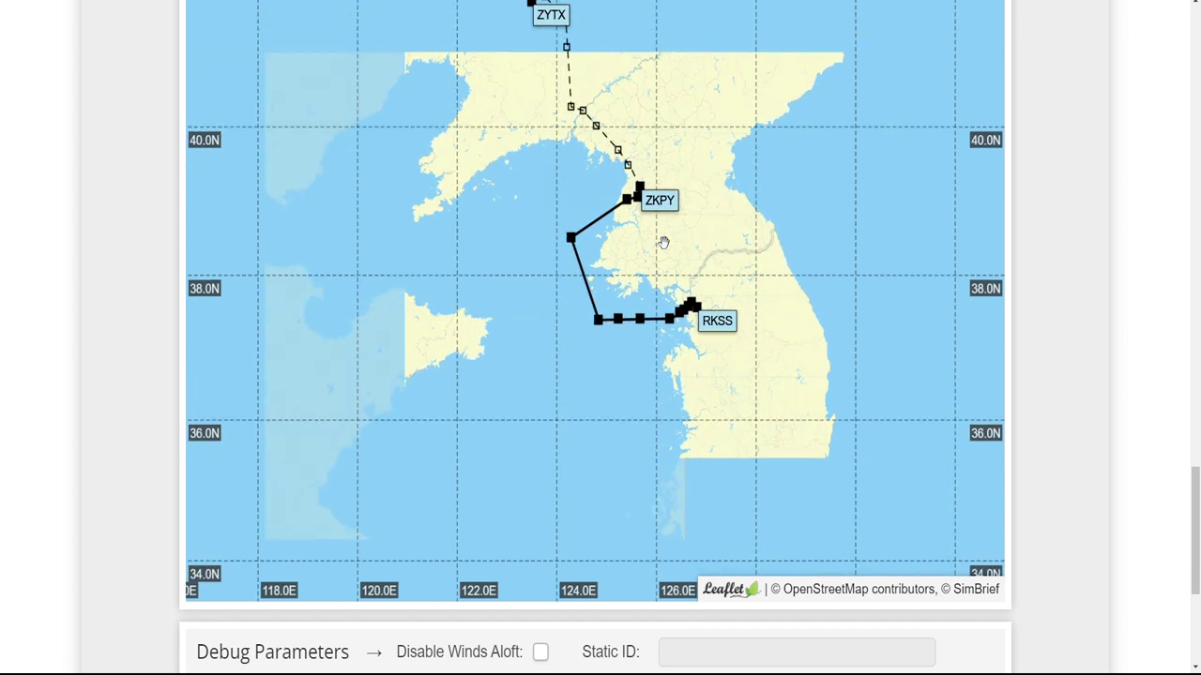
drag(560, 137, 561, 212)
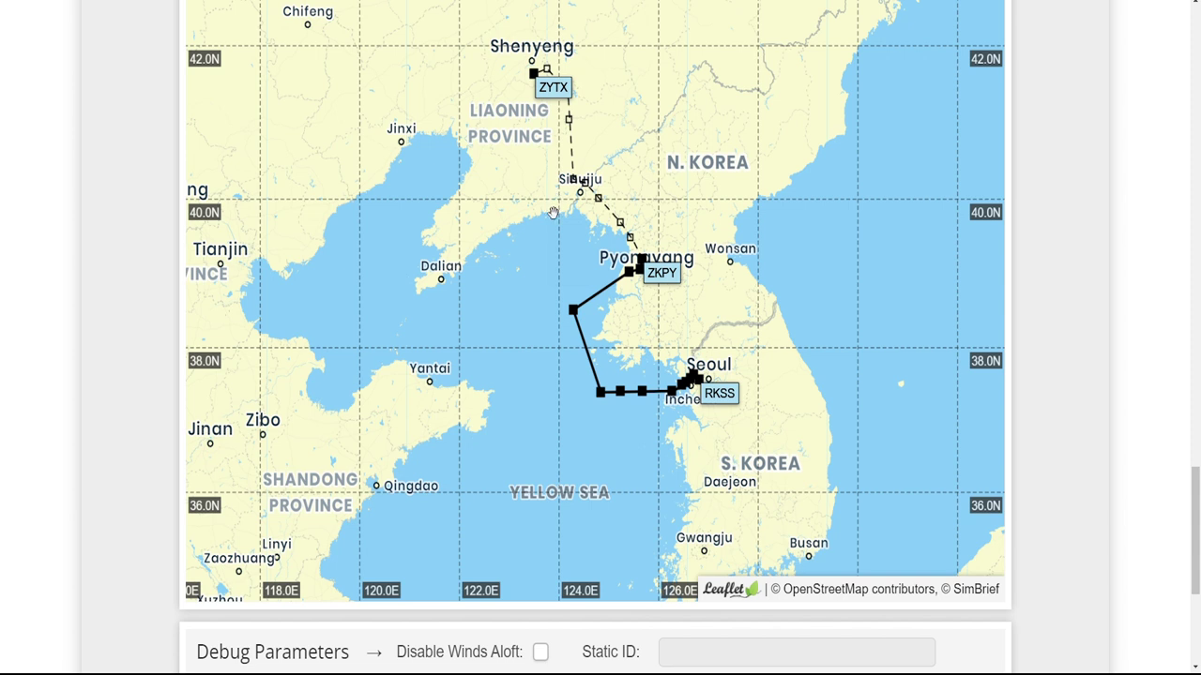
scroll(553, 213, down, 2)
scroll(554, 213, up, 2)
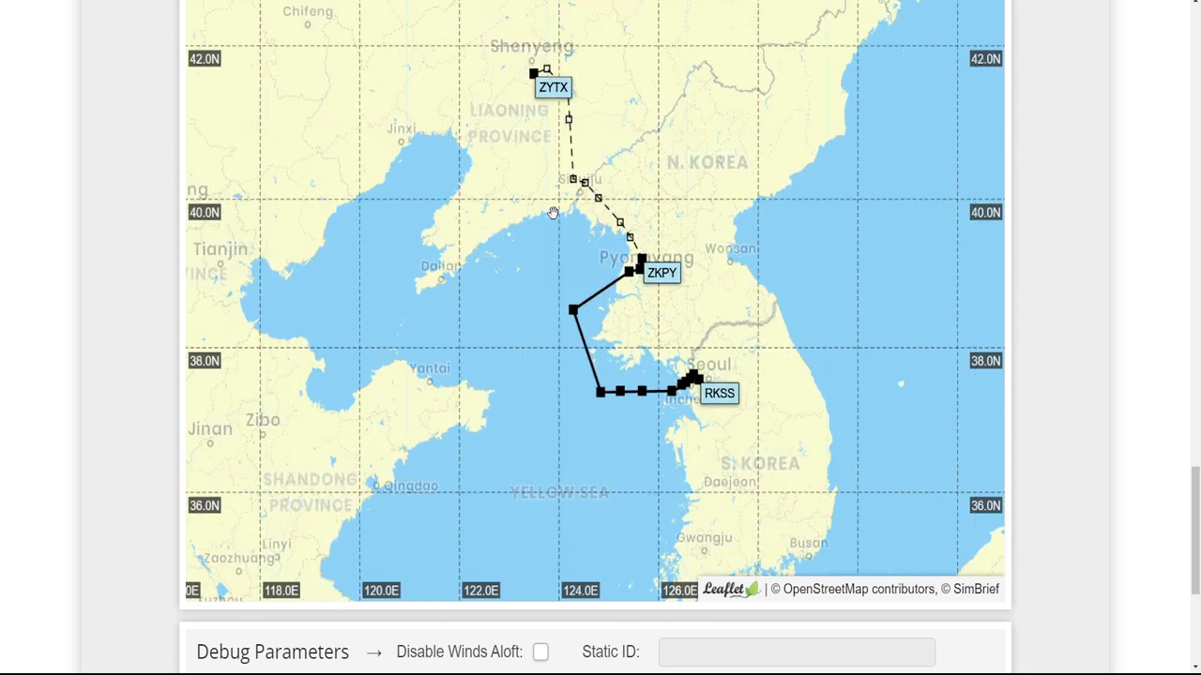
Step: Examine the route map more closely along the coastal legs, around ZKPY and across the area between Pyongyang and Seoul
scroll(553, 212, up, 1)
drag(563, 322, 462, 128)
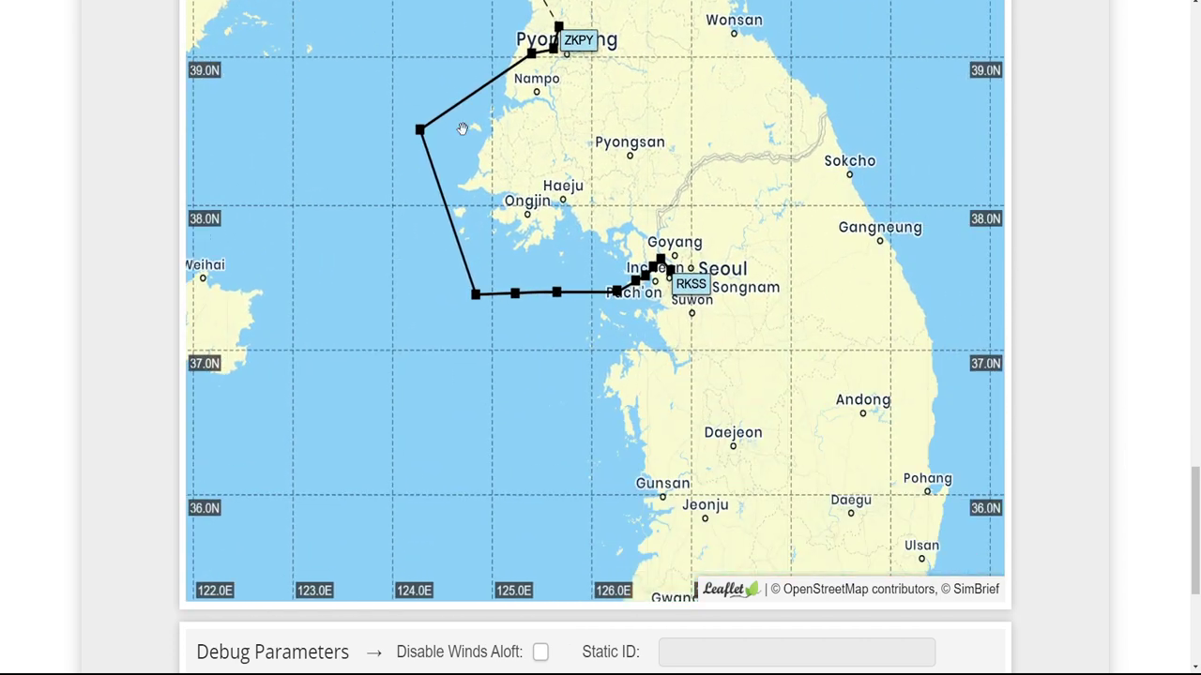
drag(700, 210, 583, 263)
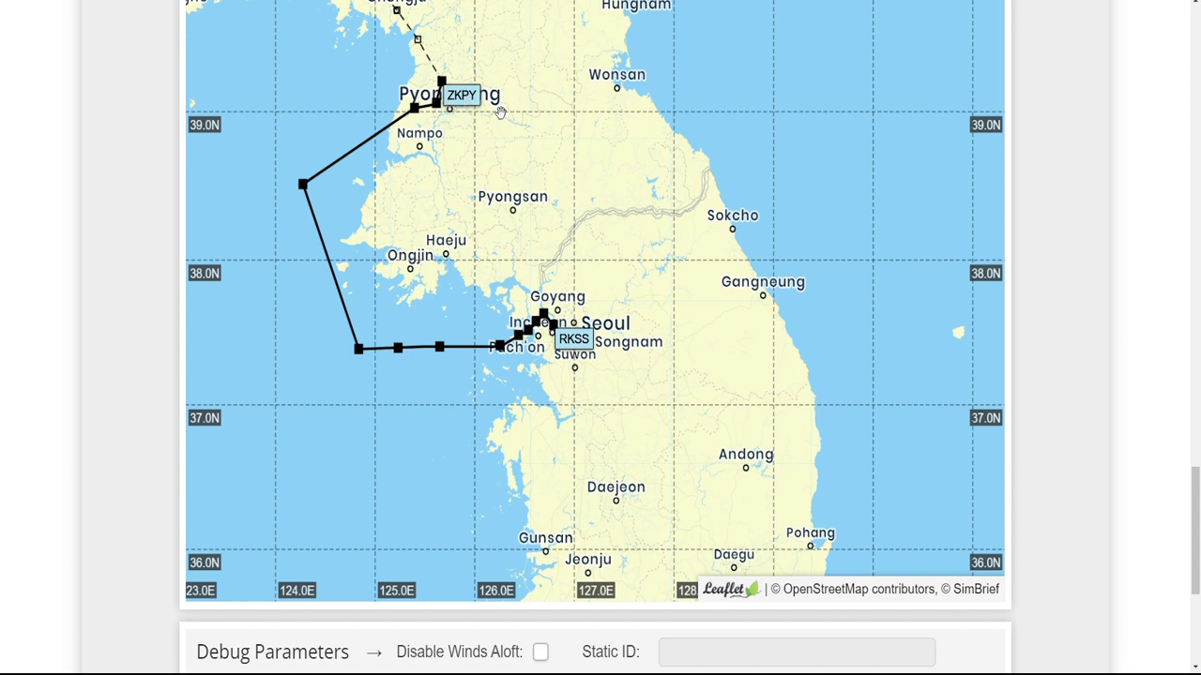
scroll(378, 339, up, 3)
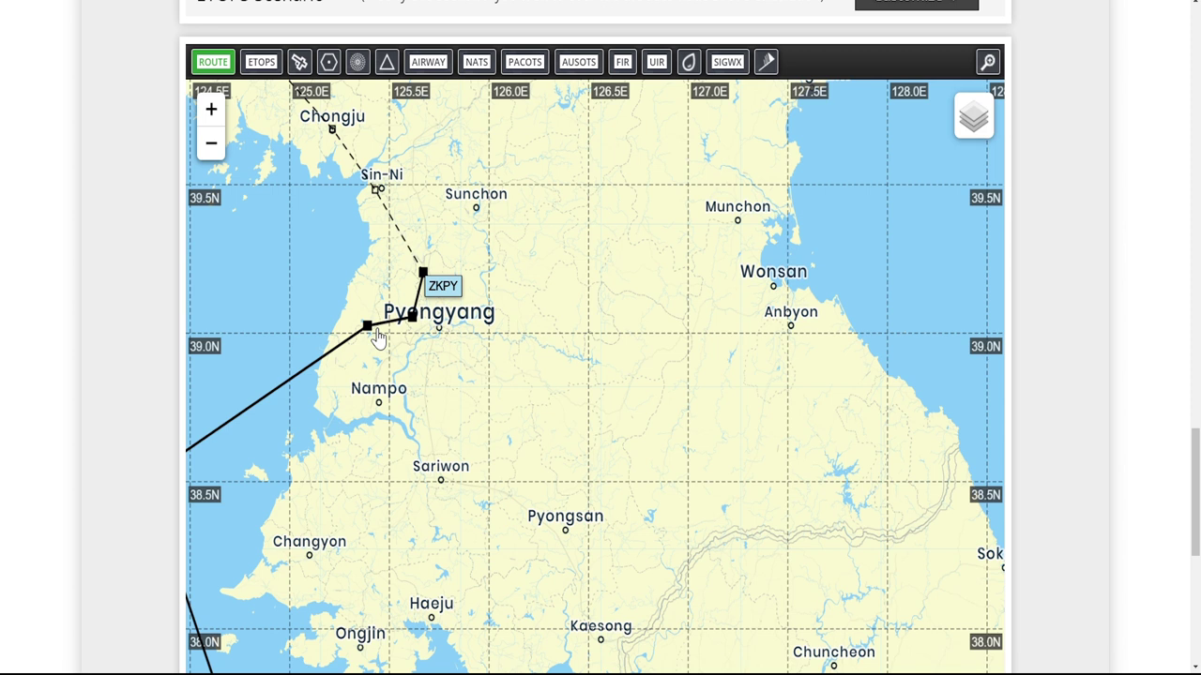
drag(571, 428, 536, 263)
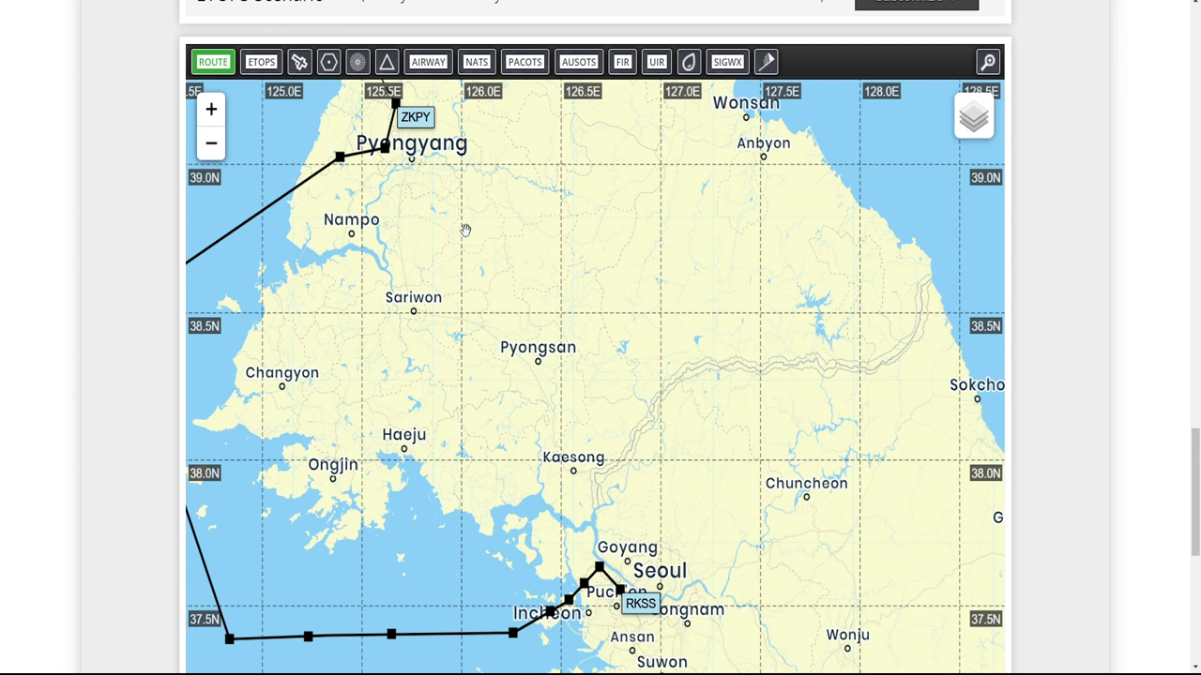
Step: Look over the route's arrival into ZKPY on the map and clear the proposed route text
drag(422, 221, 472, 324)
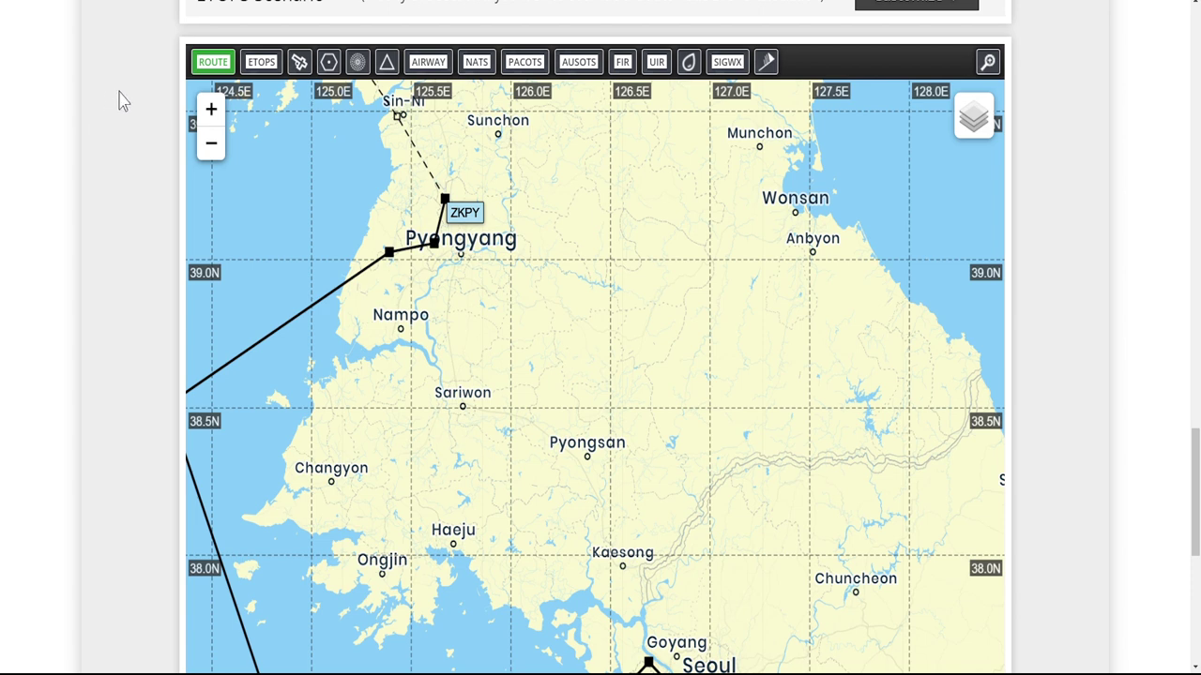
scroll(134, 129, up, 4)
scroll(131, 128, up, 5)
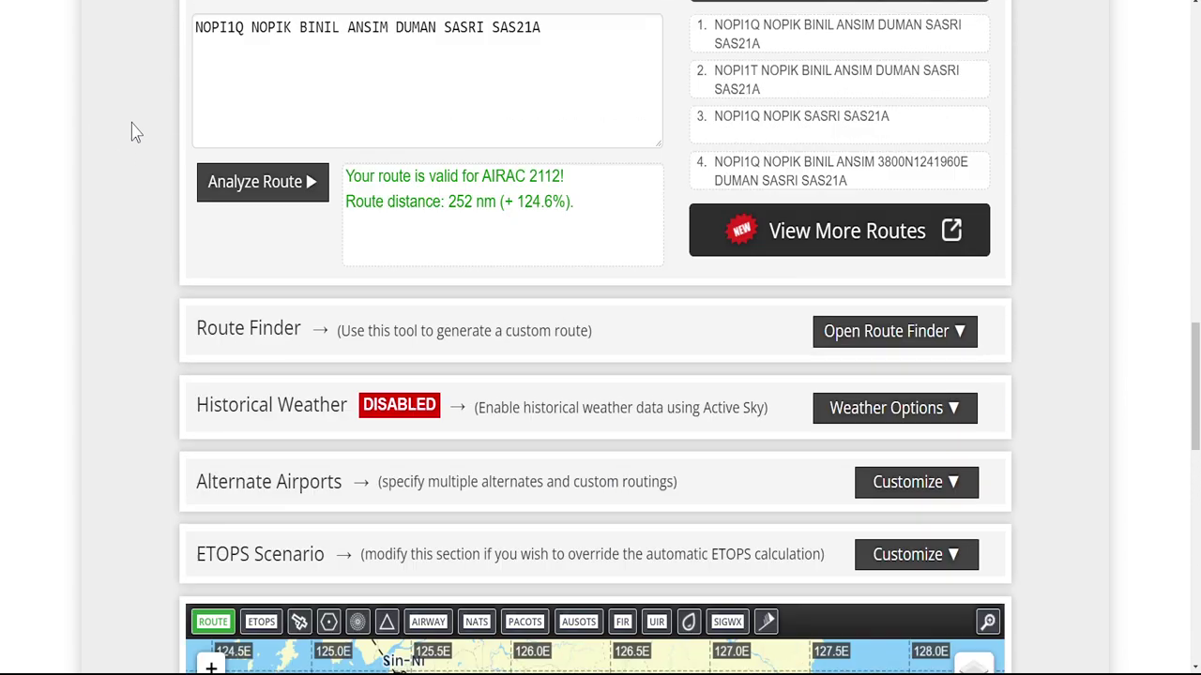
click(566, 292)
drag(567, 292, 178, 257)
key(BackSpace)
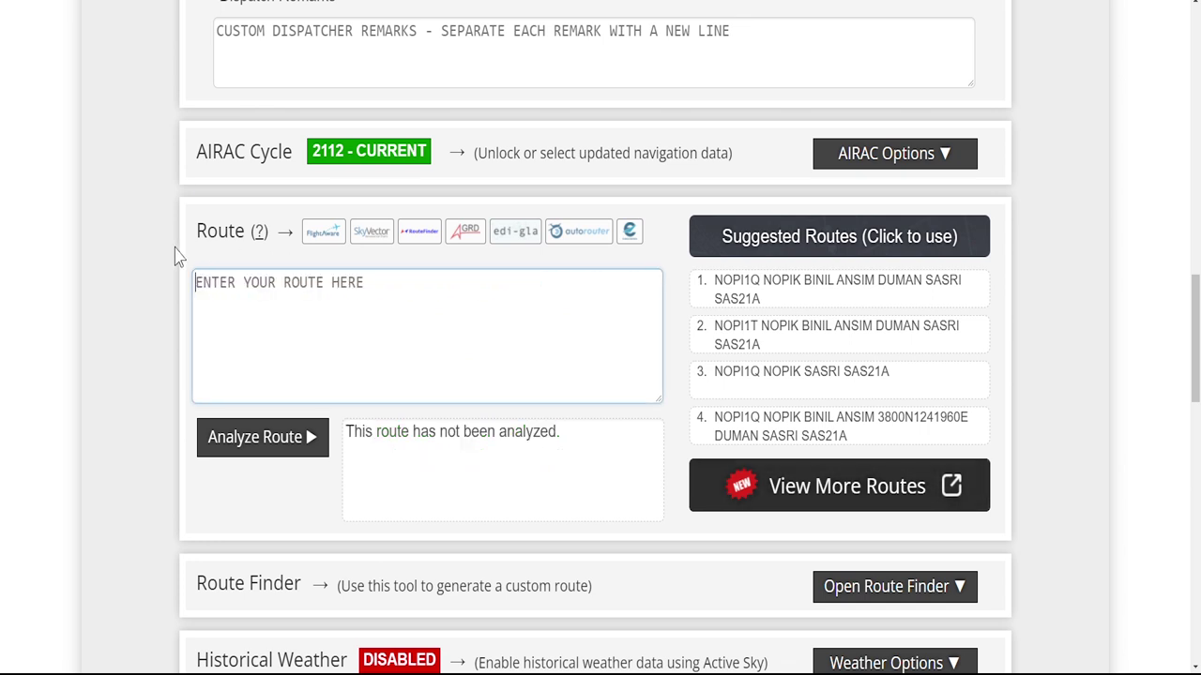
Step: Choose the route SOCHA SOC21A from the additional route suggestions, check its path on the map, and close the suggestions
click(801, 371)
click(923, 287)
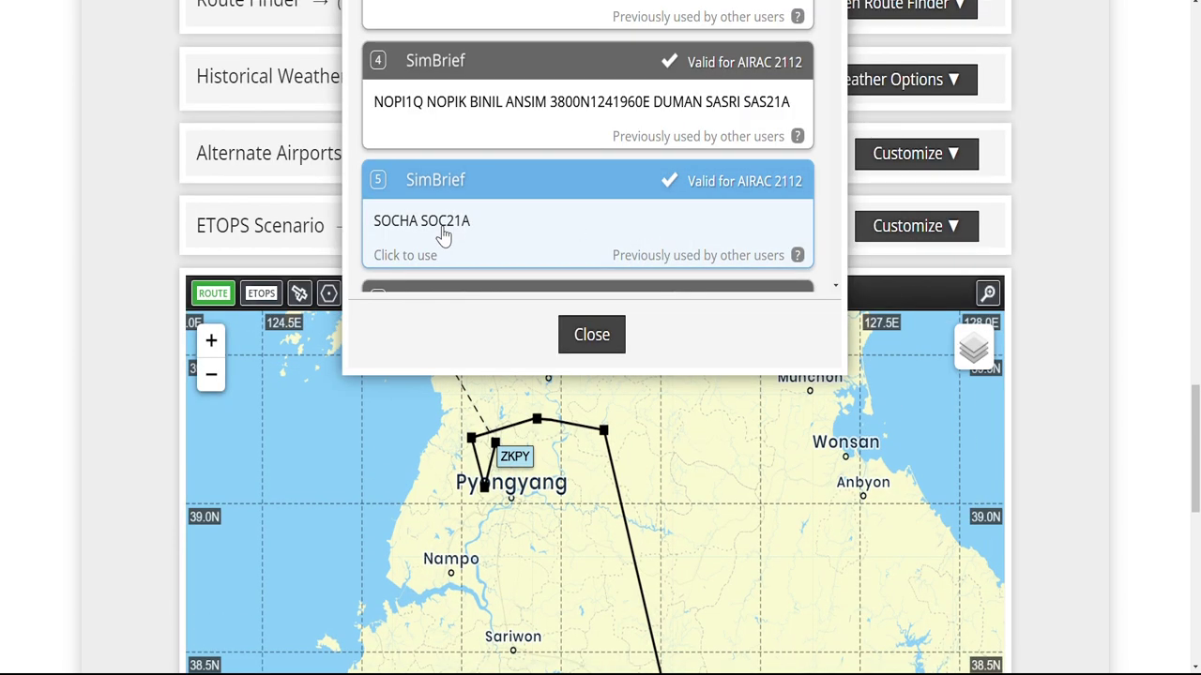
scroll(1094, 487, down, 5)
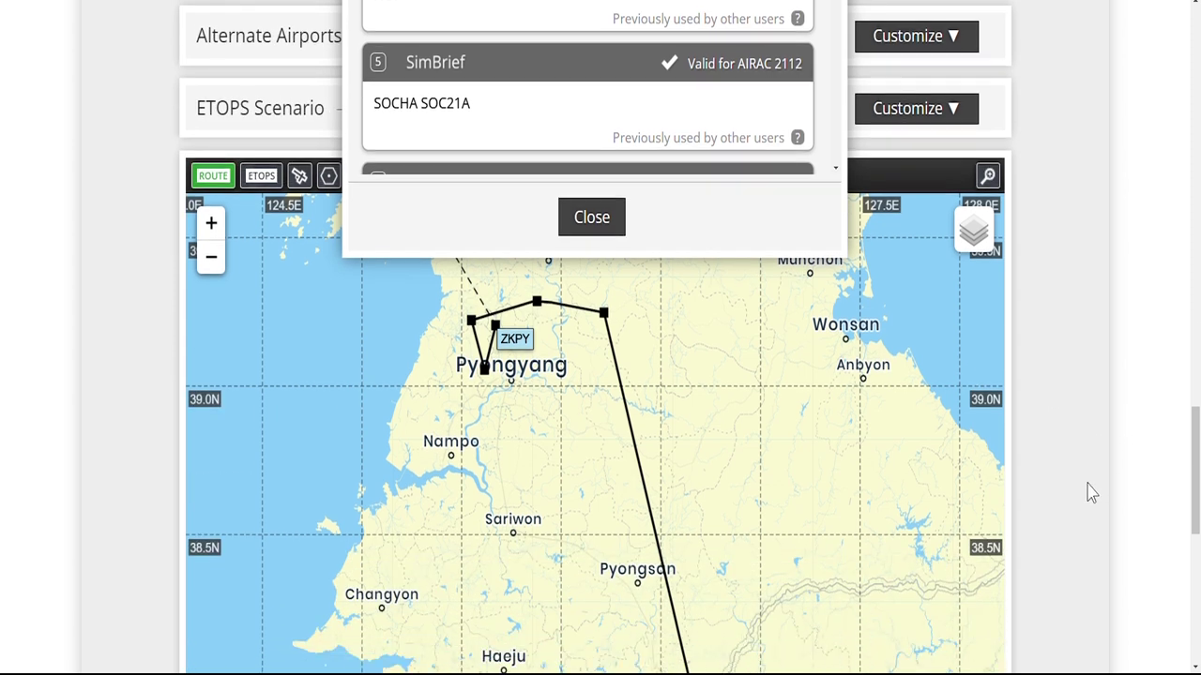
scroll(1088, 478, up, 3)
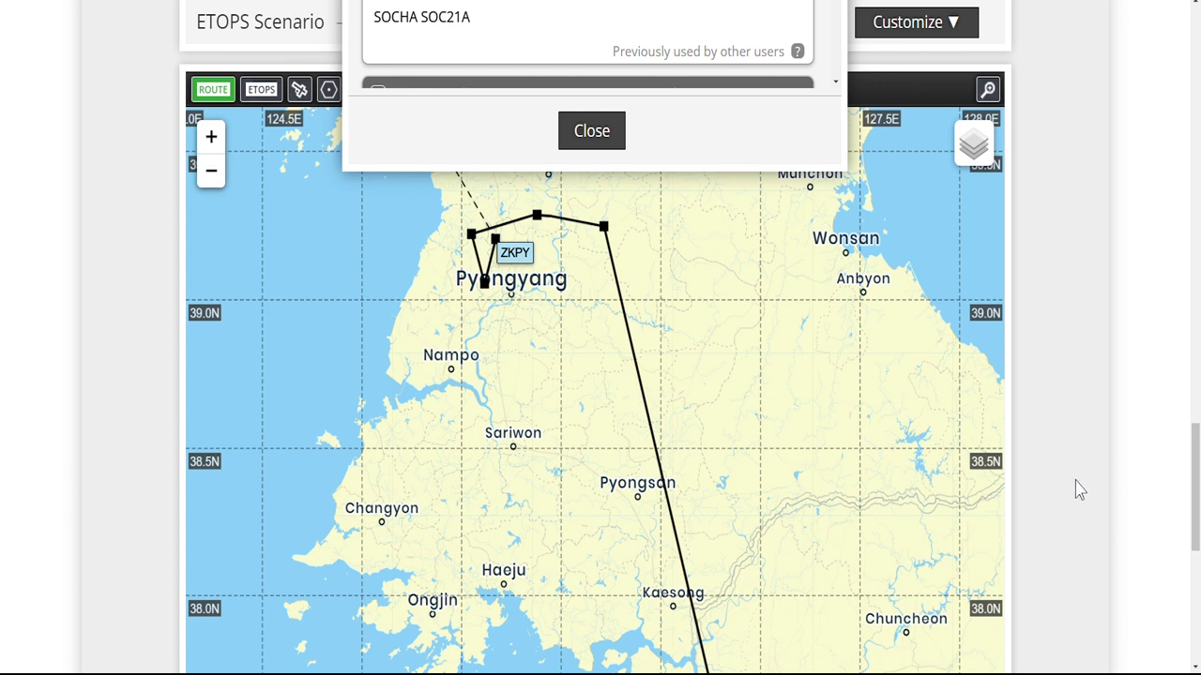
scroll(1077, 489, down, 1)
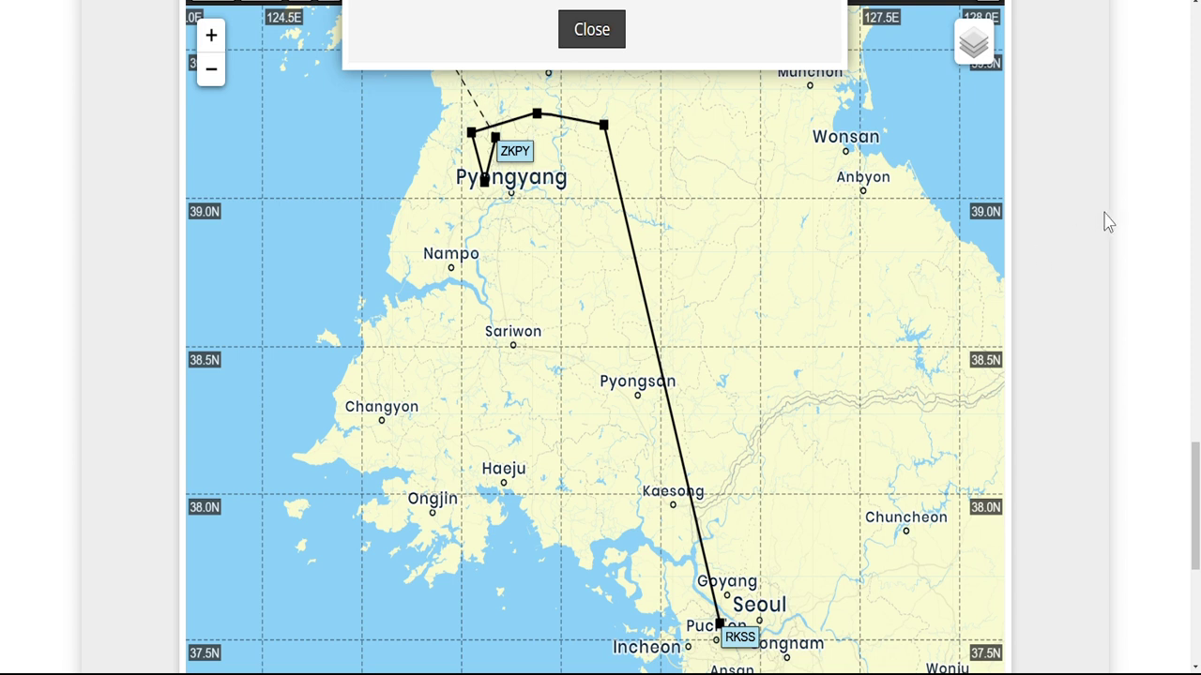
scroll(1103, 221, up, 2)
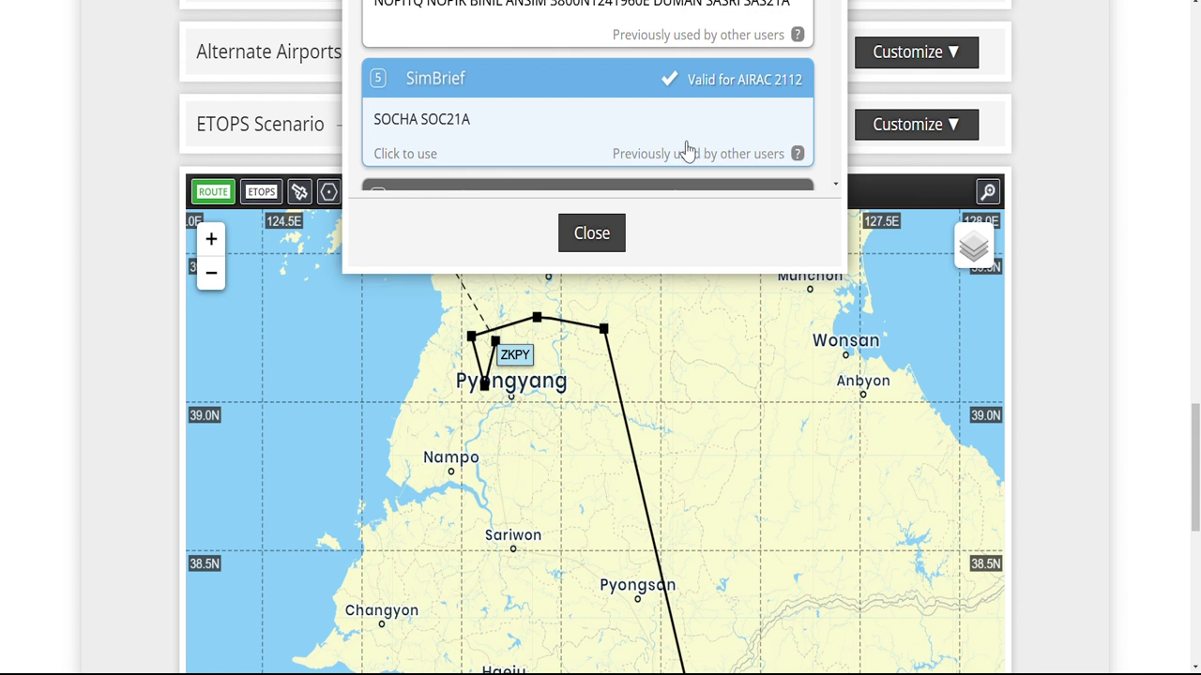
click(598, 232)
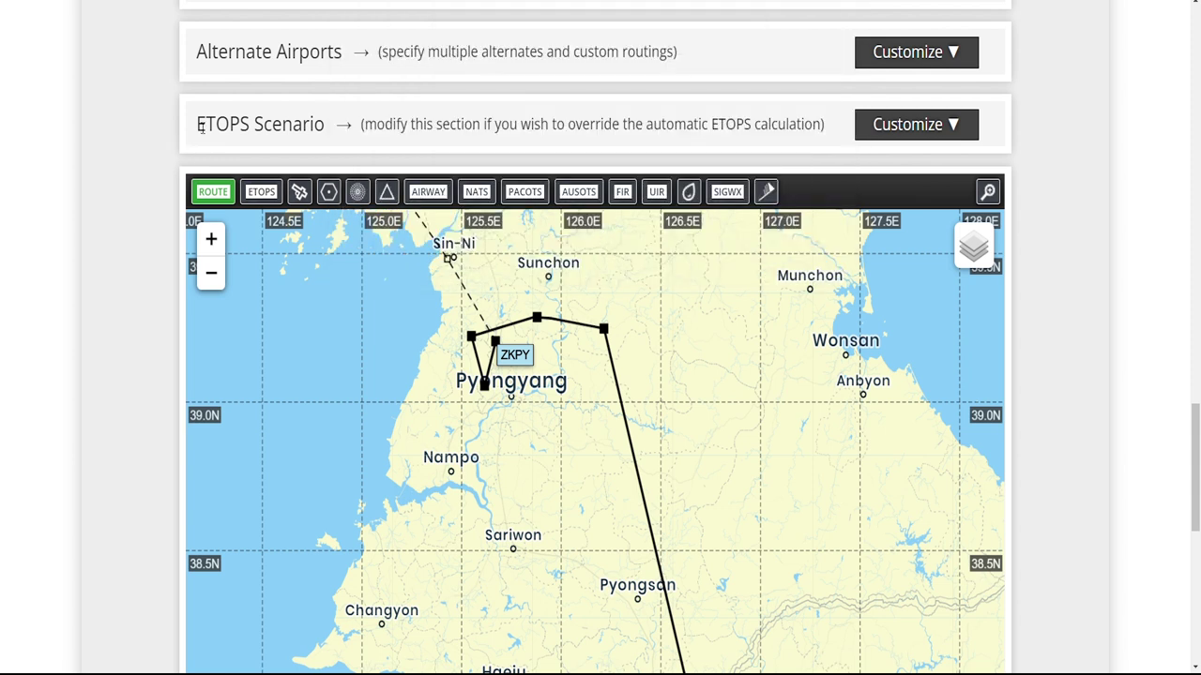
Step: Review the analyzed SOCHA SOC21A route, the optional entries, the aircraft options and the flight info
scroll(94, 101, up, 3)
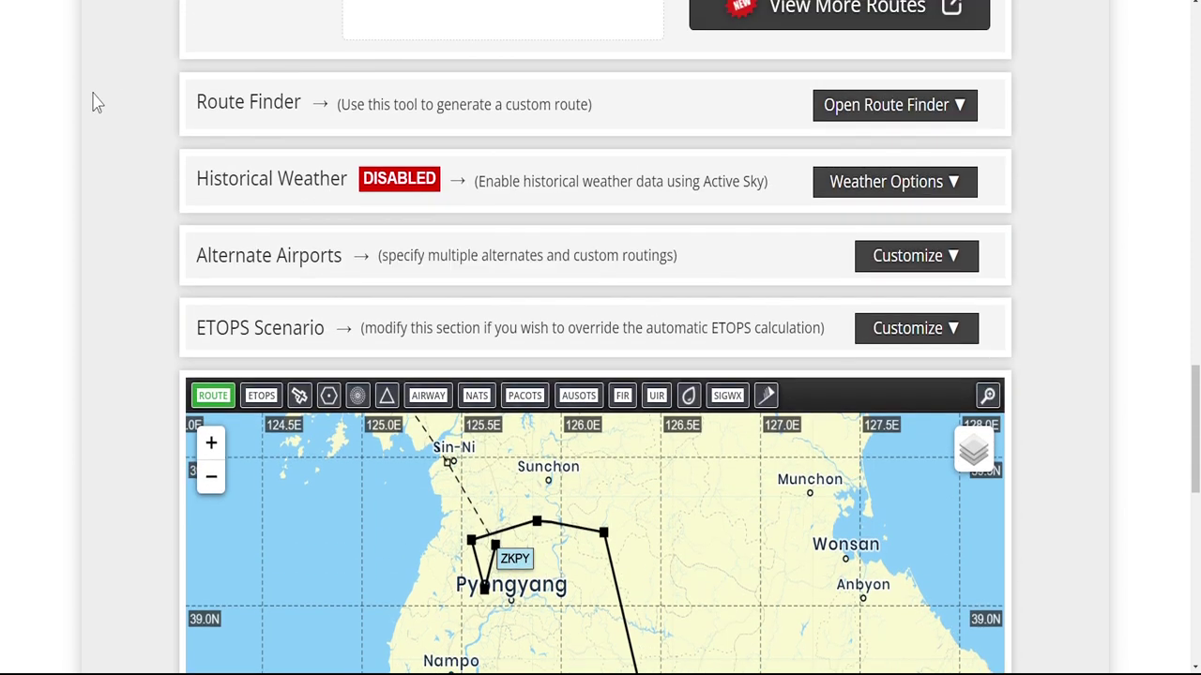
scroll(94, 102, up, 2)
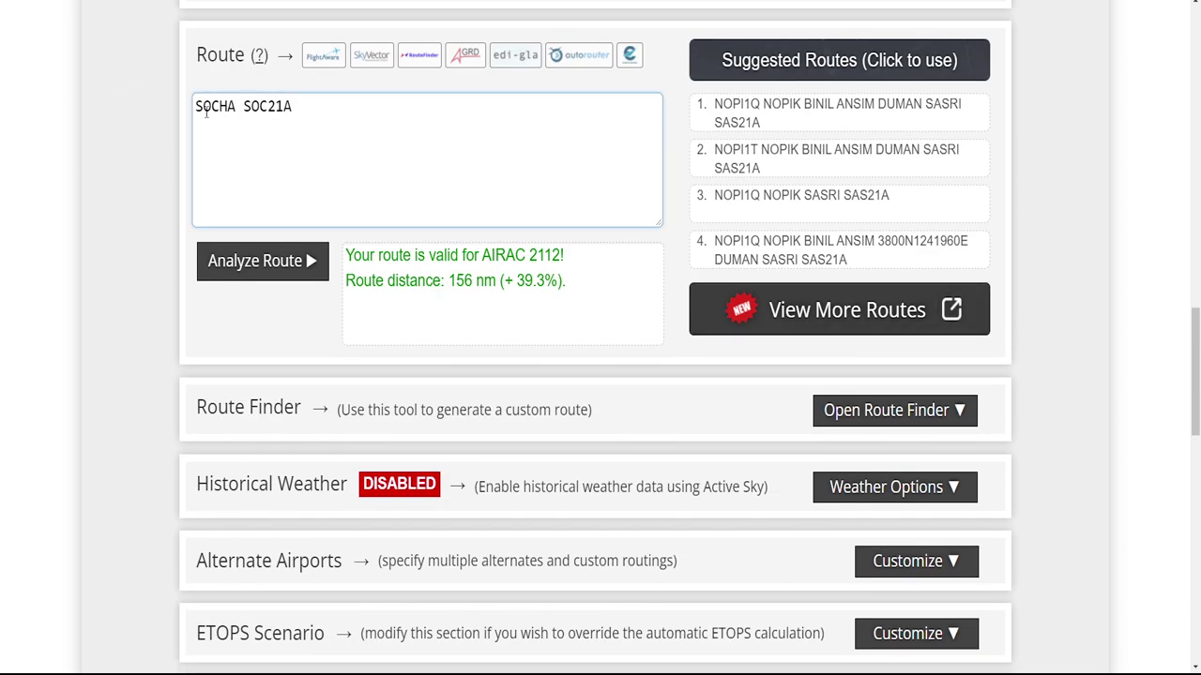
click(304, 110)
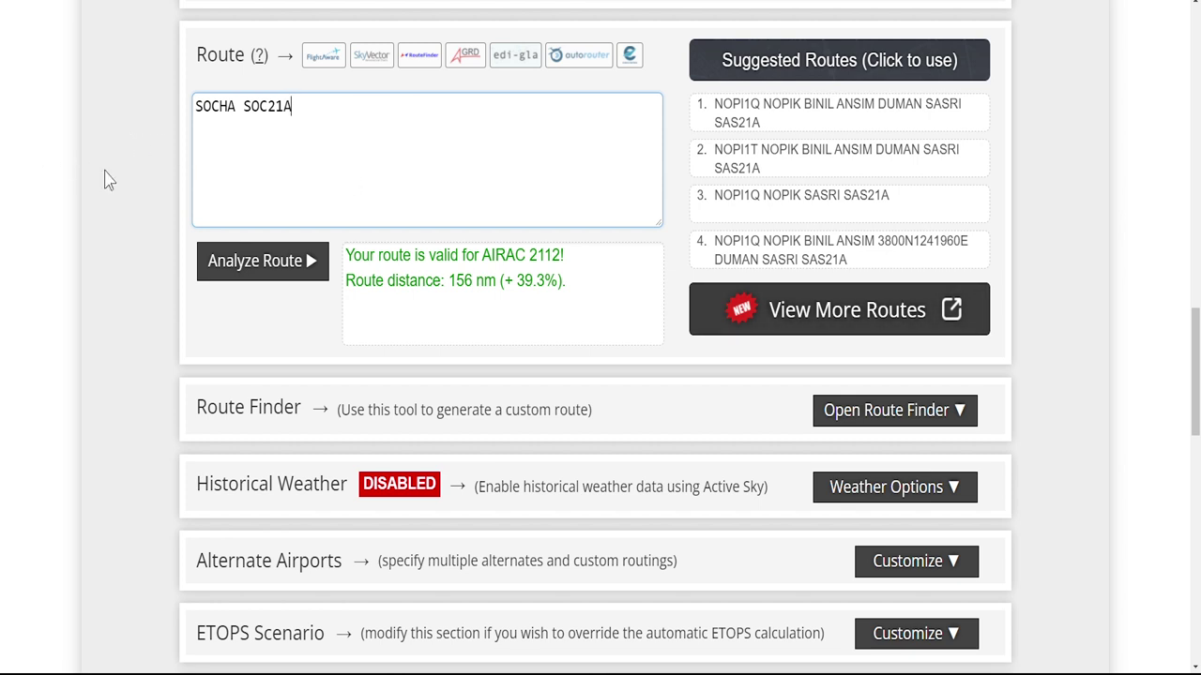
scroll(107, 179, up, 3)
scroll(107, 179, up, 2)
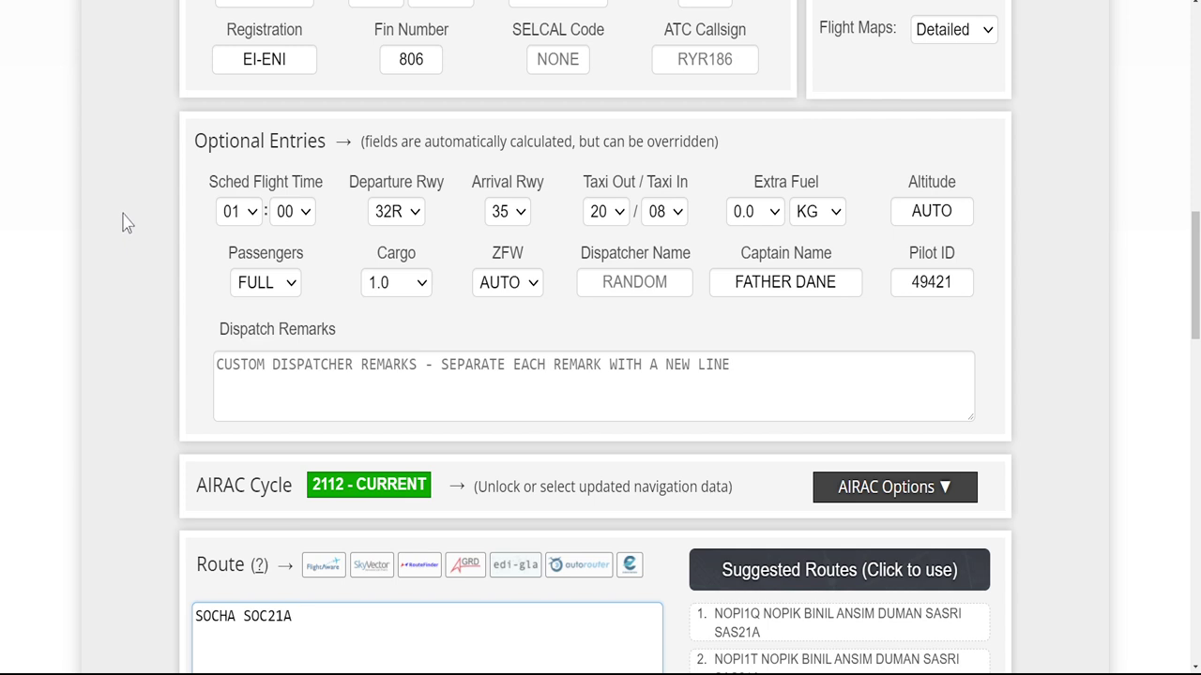
scroll(127, 222, up, 4)
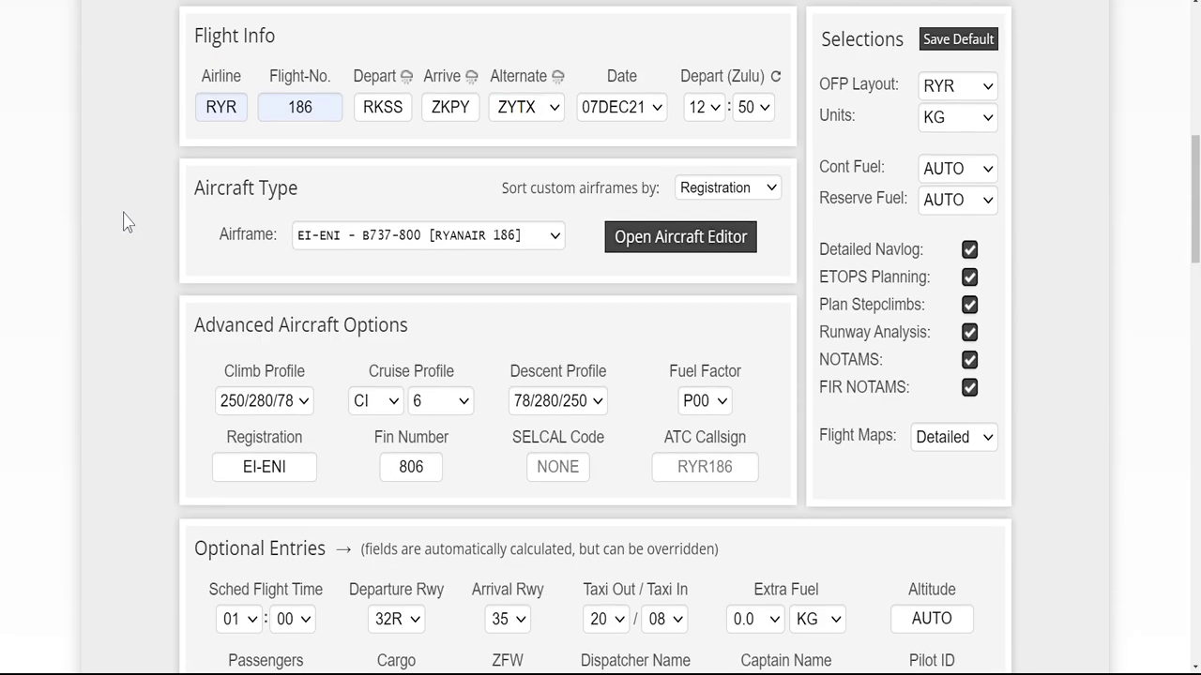
scroll(127, 222, up, 2)
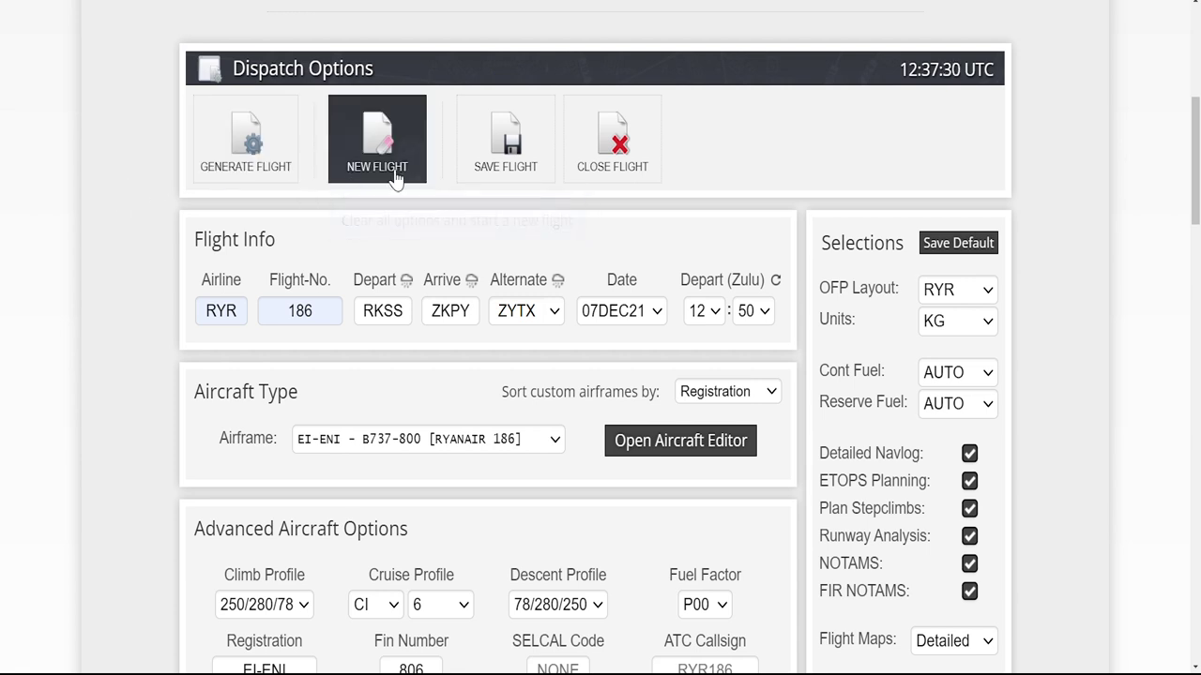
Step: Save the flight options and generate the RKSS to ZKPY flight plan
click(505, 151)
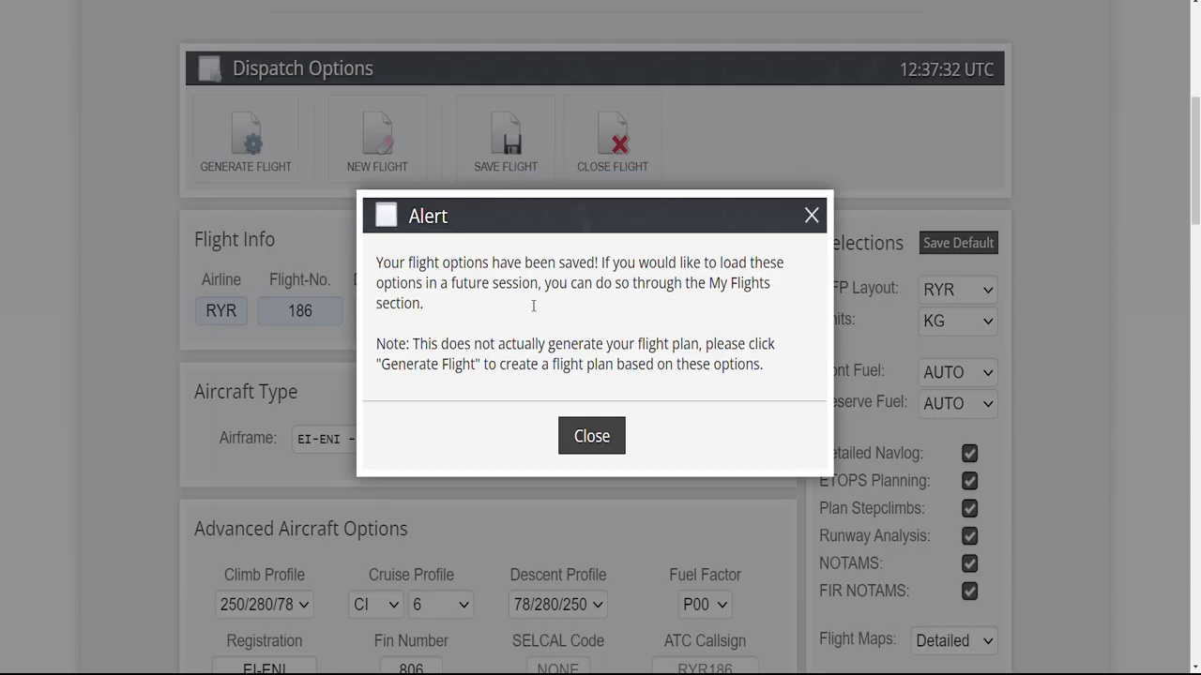
click(608, 435)
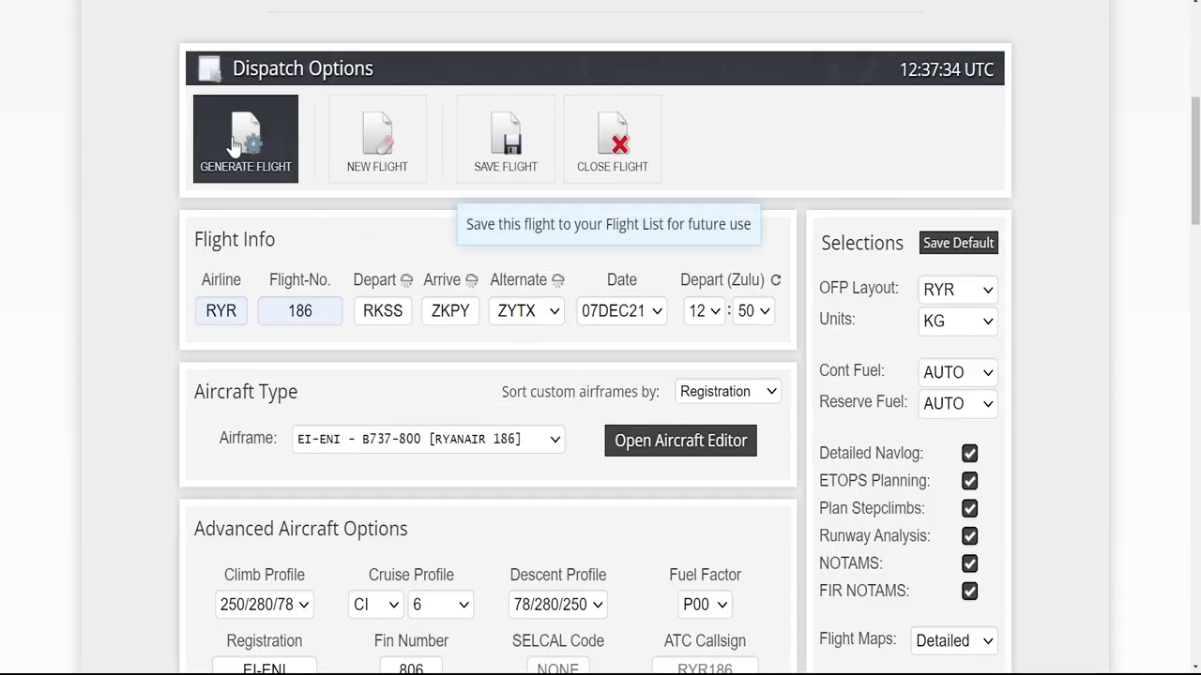
click(234, 145)
click(565, 404)
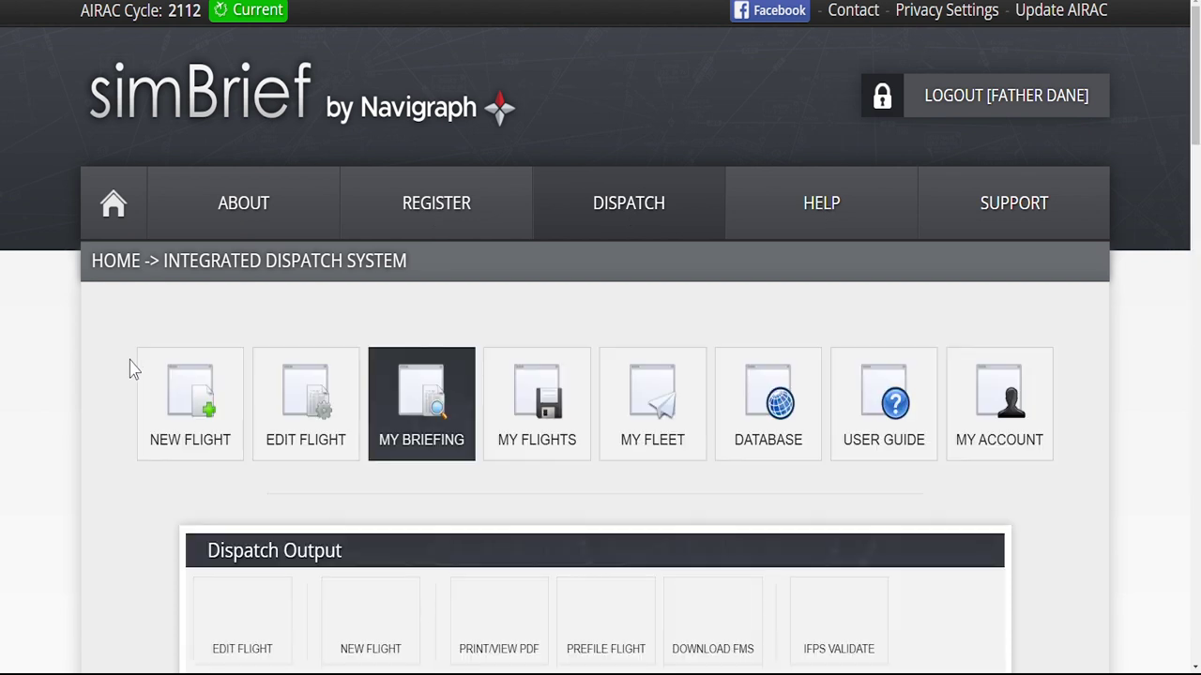
Step: Review the OFP summary of the generated briefing and examine the planned route on its map
scroll(129, 362, down, 5)
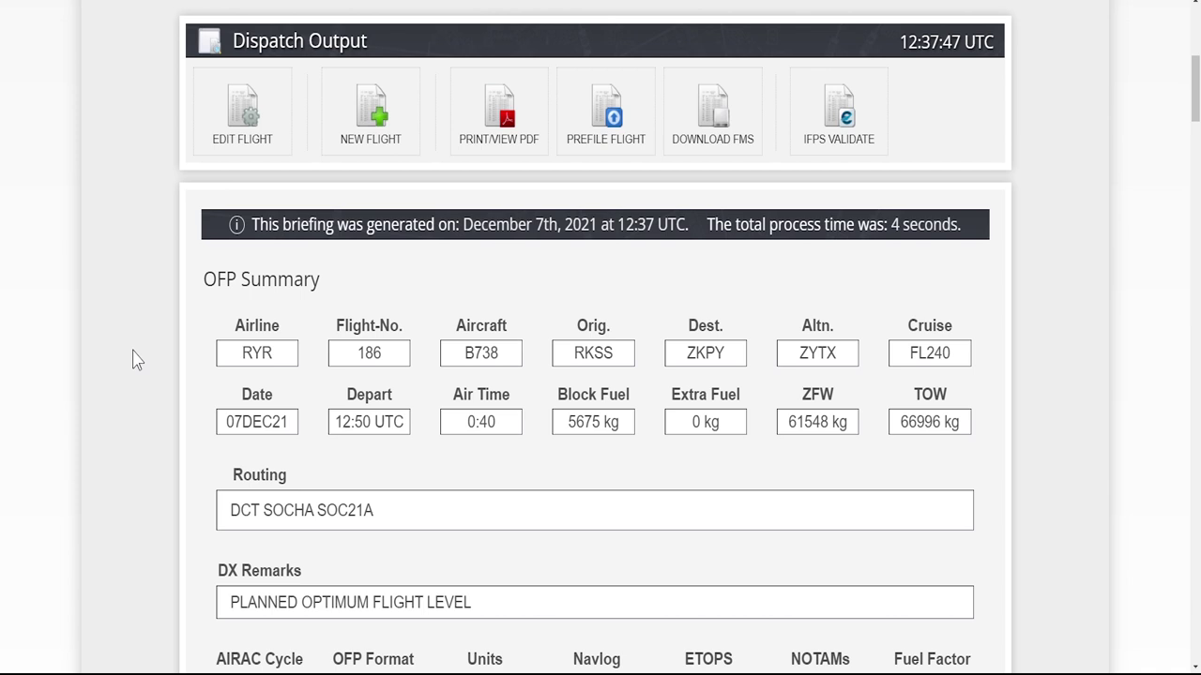
scroll(133, 359, down, 1)
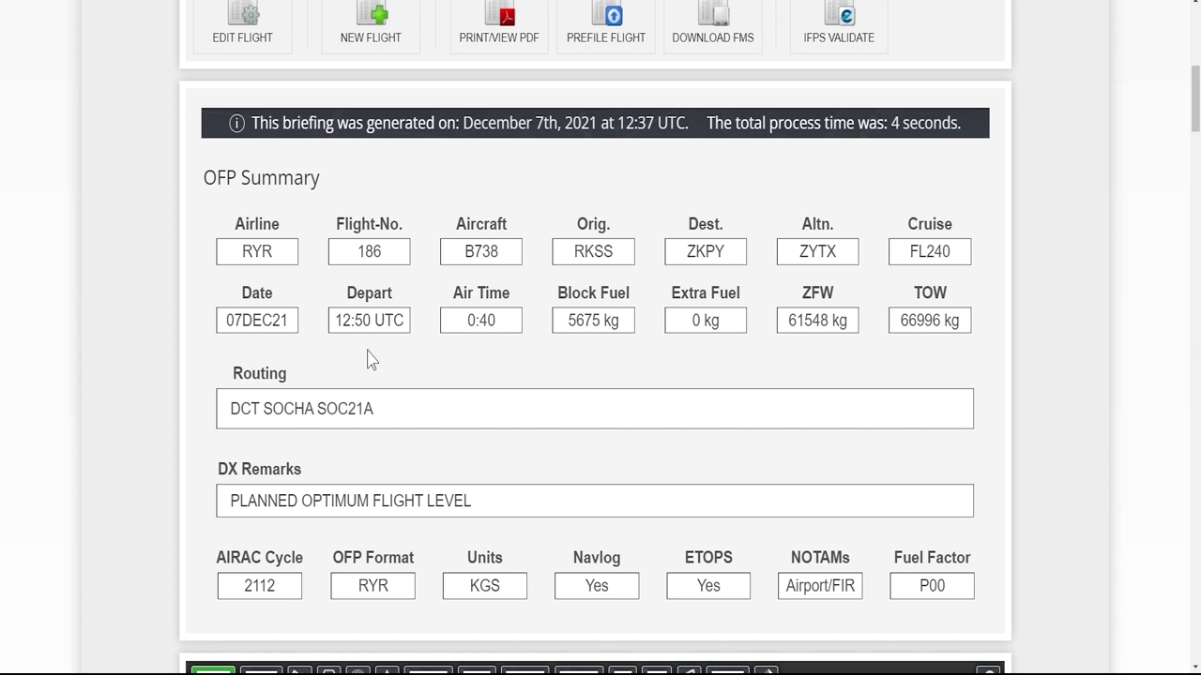
scroll(154, 335, down, 1)
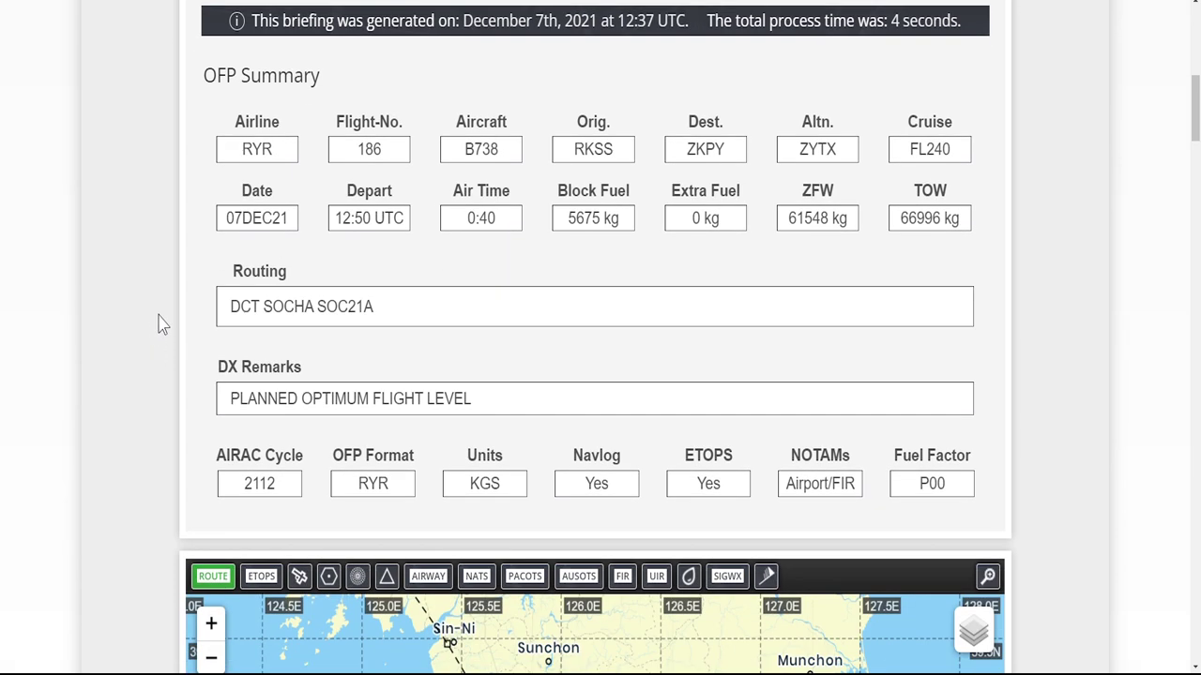
scroll(158, 324, down, 1)
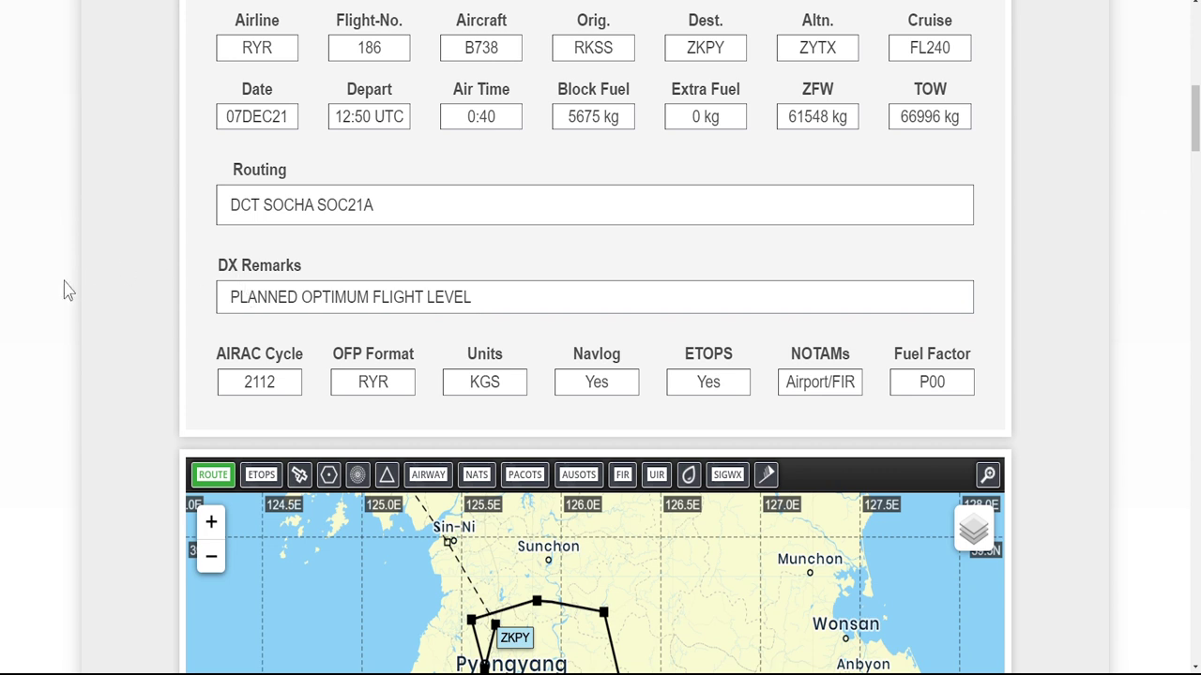
scroll(130, 296, down, 5)
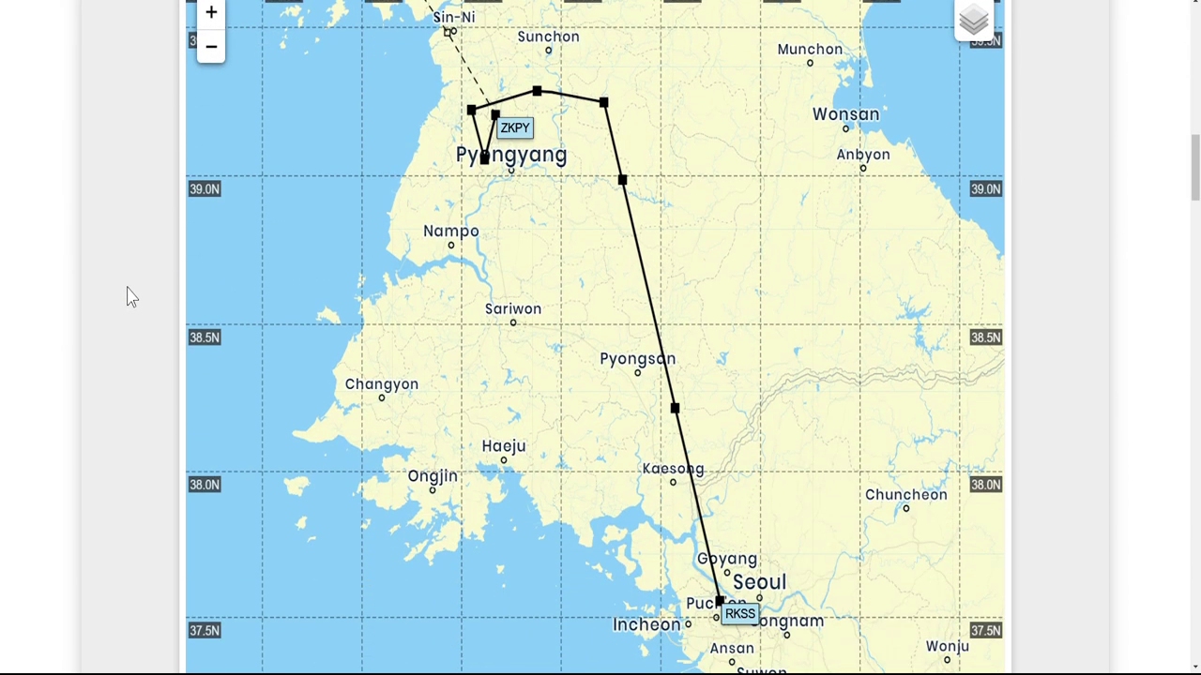
scroll(128, 296, down, 1)
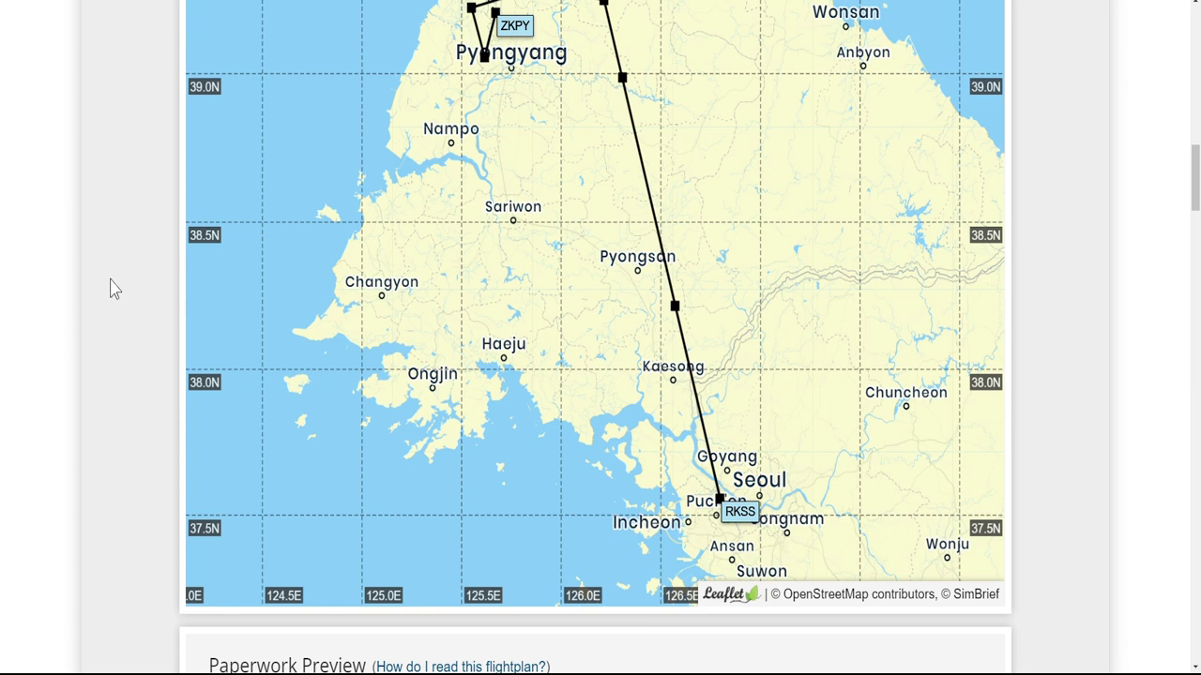
Step: Read the ATC flight plan in the paperwork preview, checking the callsign, departure, cruise speed and level, and route
scroll(110, 288, down, 5)
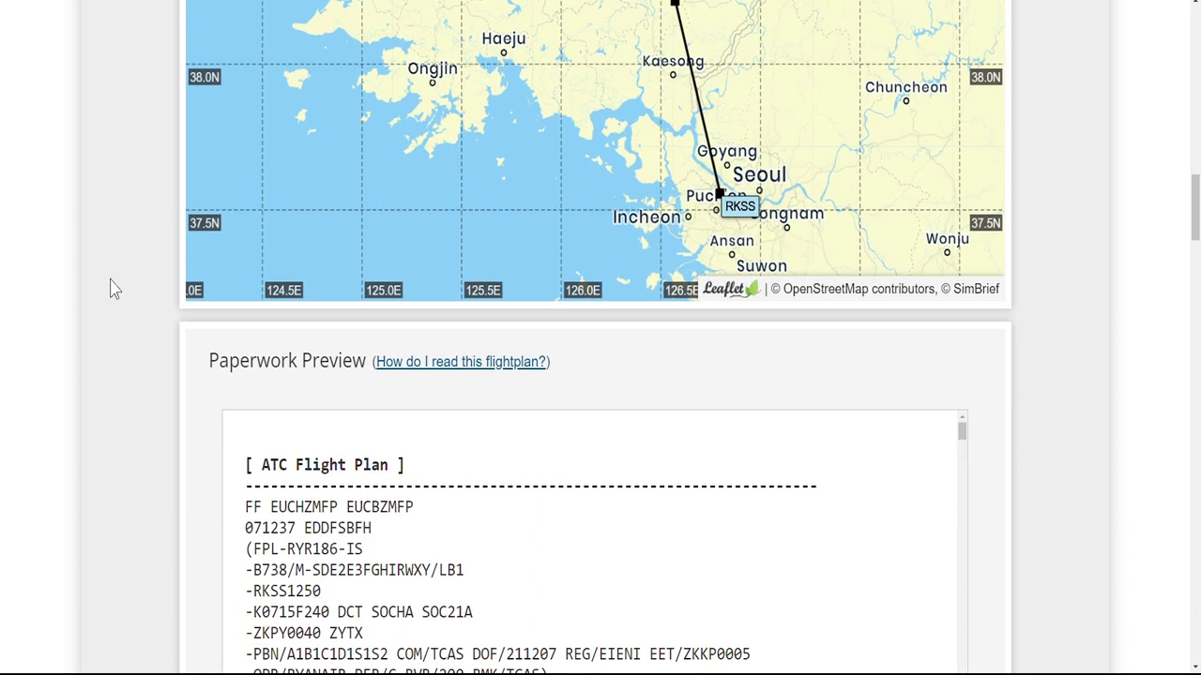
scroll(109, 288, down, 2)
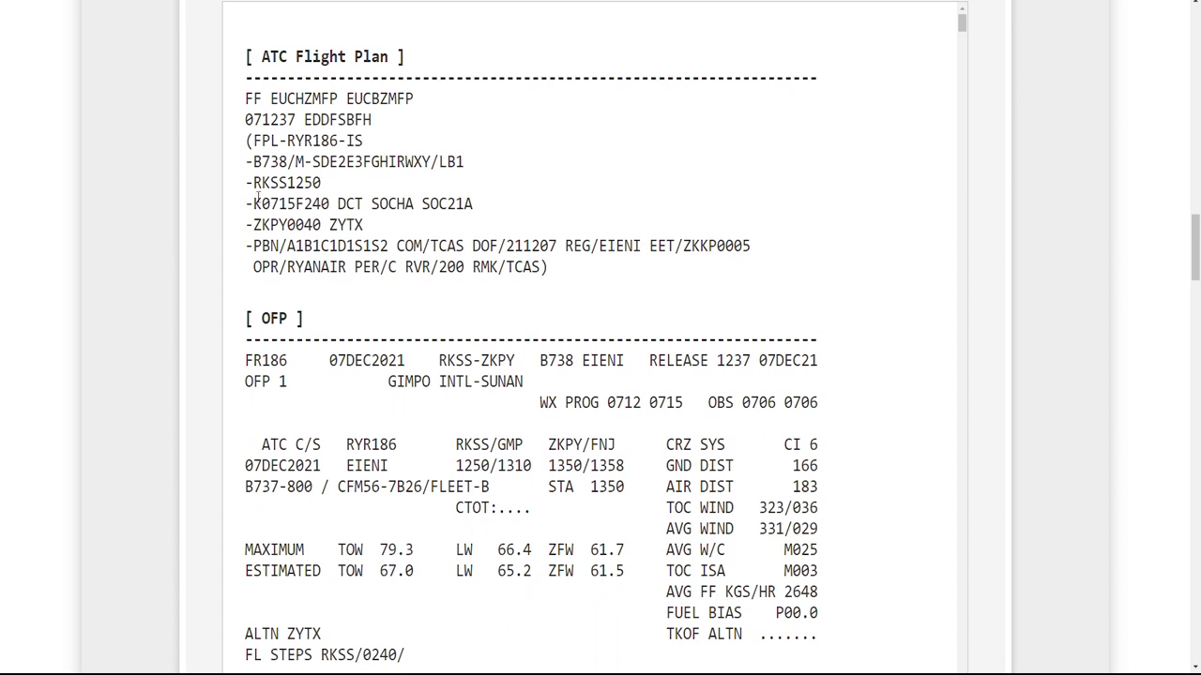
drag(342, 150, 293, 148)
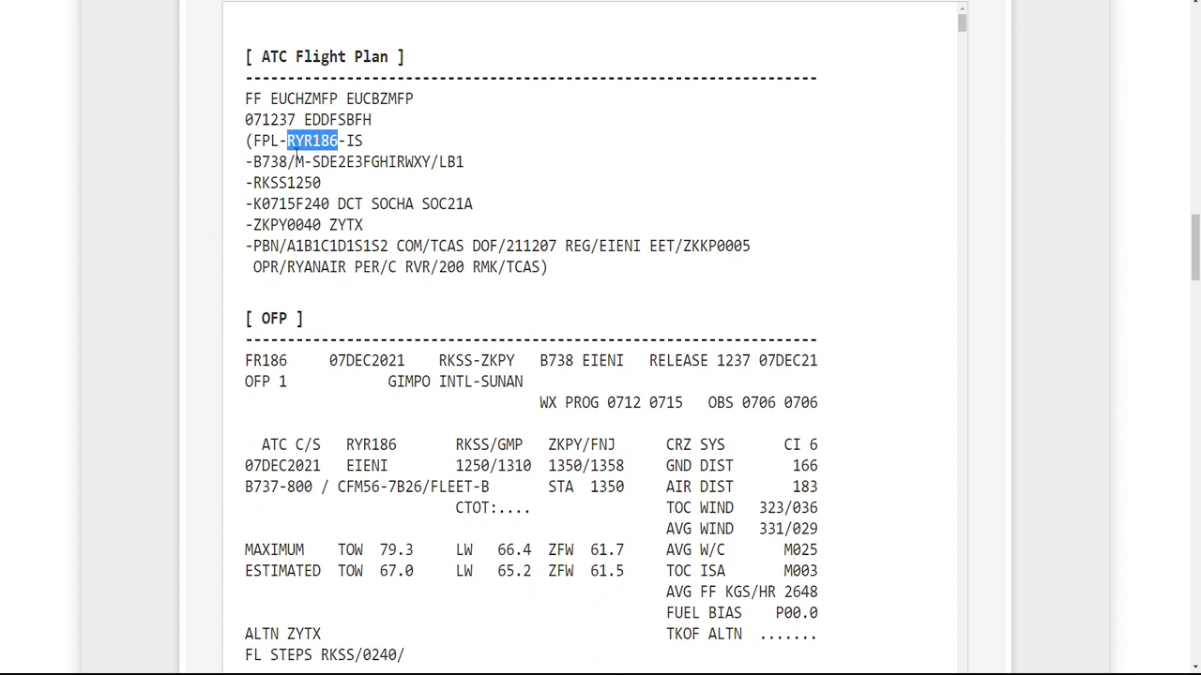
click(323, 186)
double_click(328, 205)
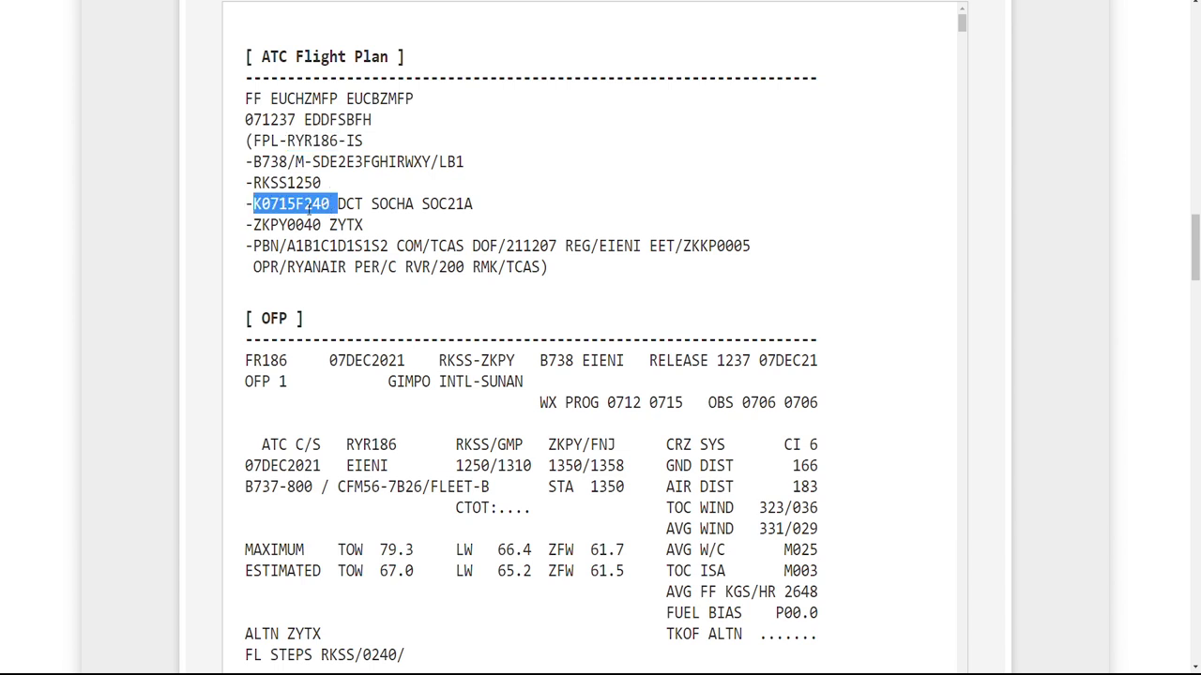
click(310, 212)
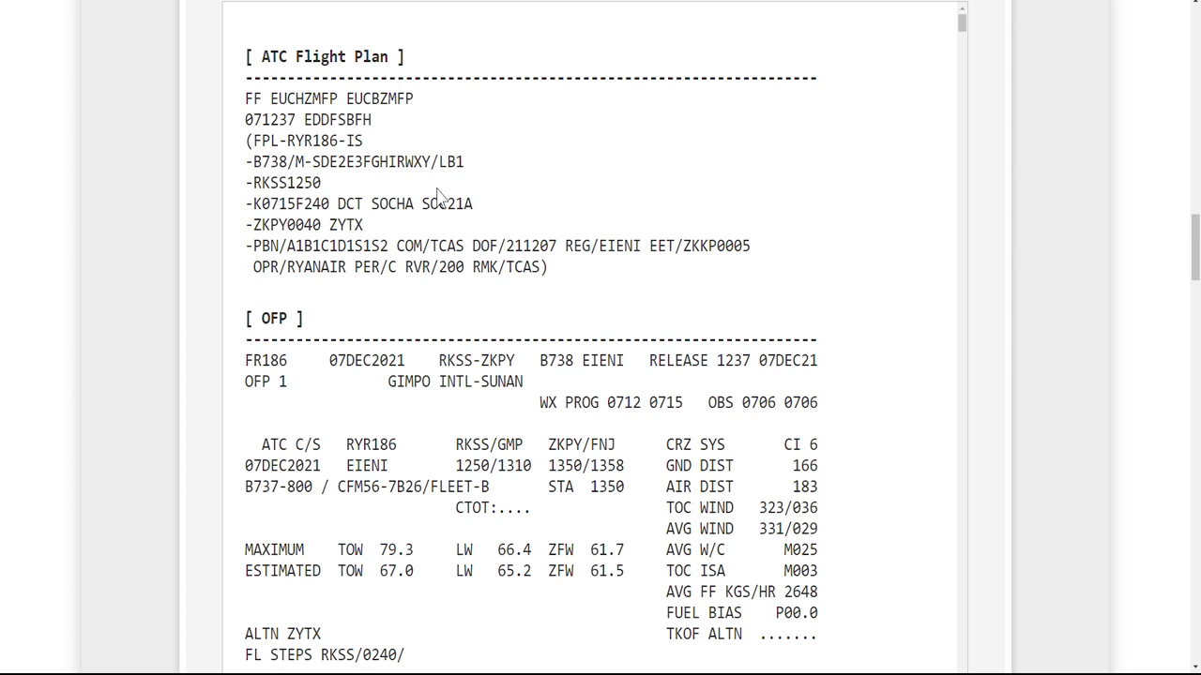
Step: Check the cost index and the average wind in the OFP header
scroll(161, 286, down, 2)
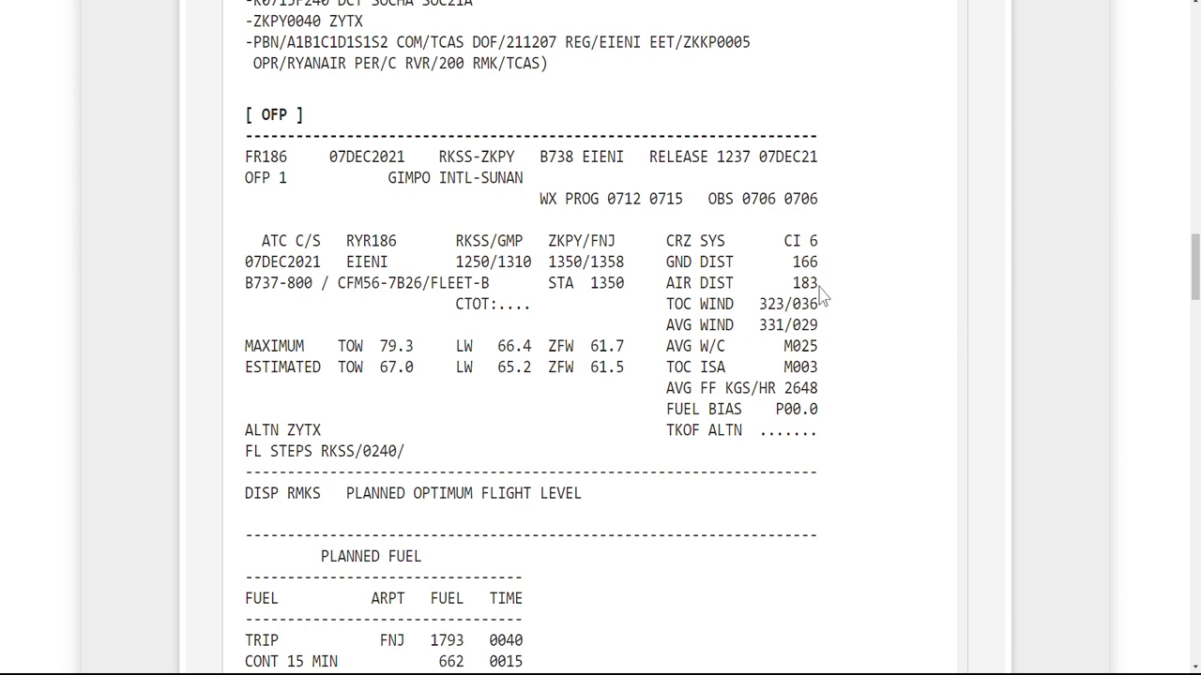
drag(825, 242, 793, 242)
drag(834, 324, 764, 333)
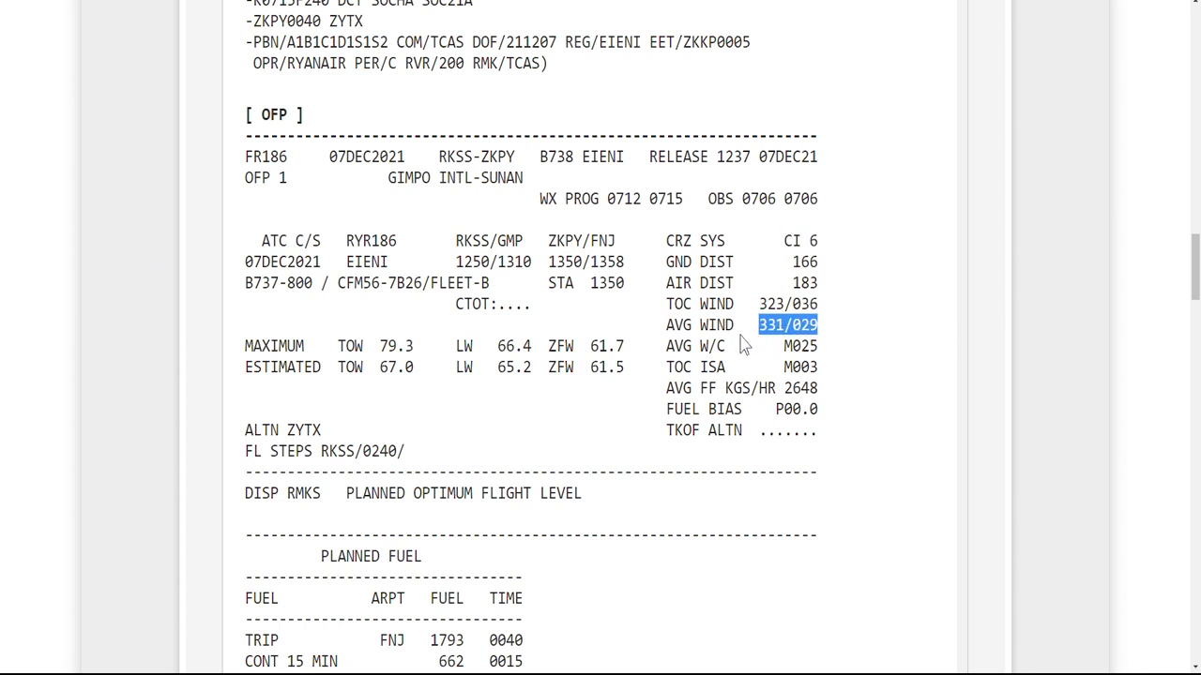
Step: Check the planned fuel section for the block fuel and the FMC reserves and trip plus taxi figures
scroll(887, 343, down, 4)
scroll(891, 347, down, 3)
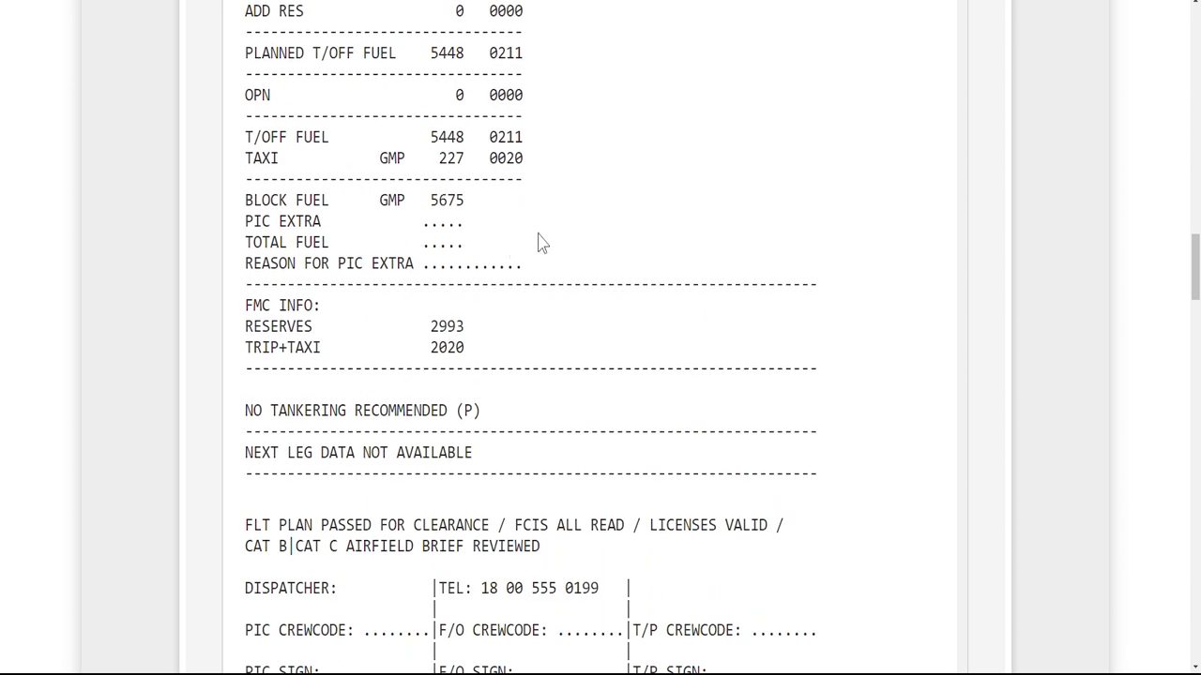
drag(464, 202, 429, 214)
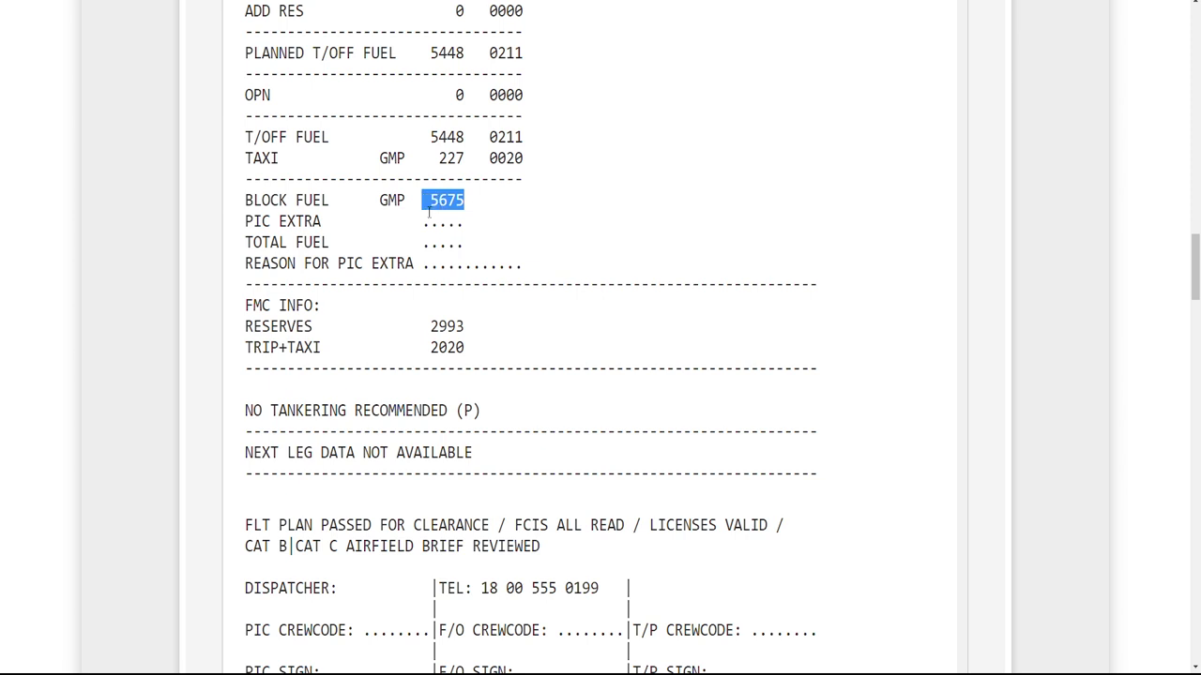
drag(465, 328, 429, 348)
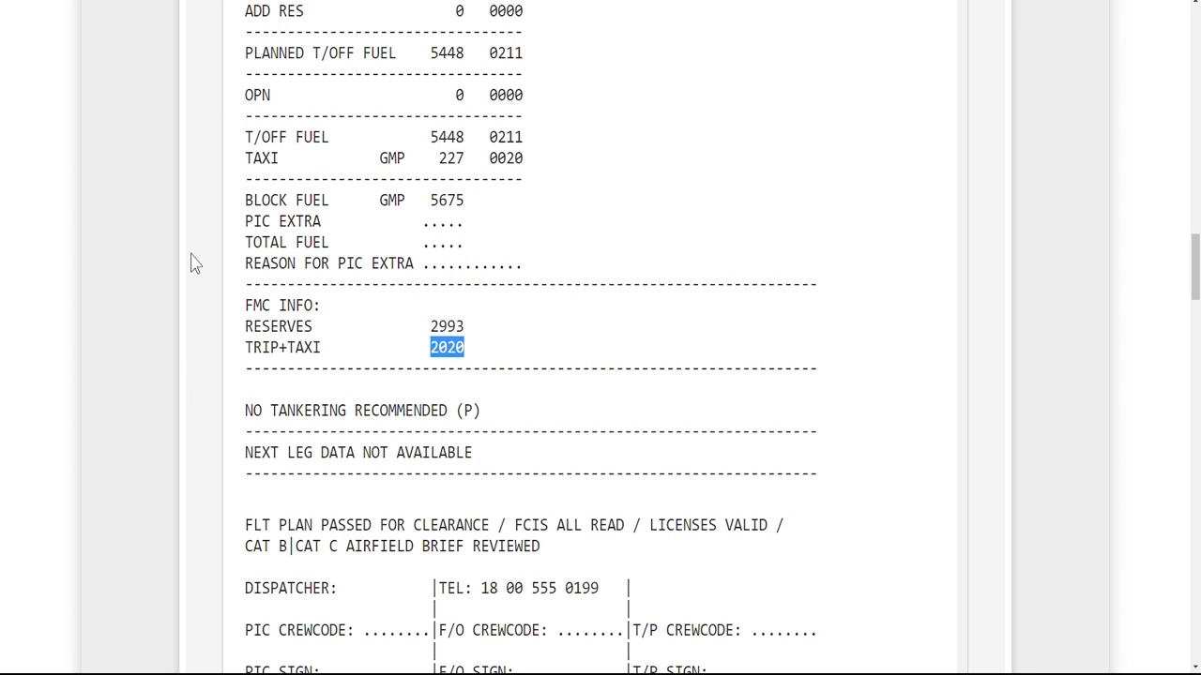
scroll(195, 262, down, 2)
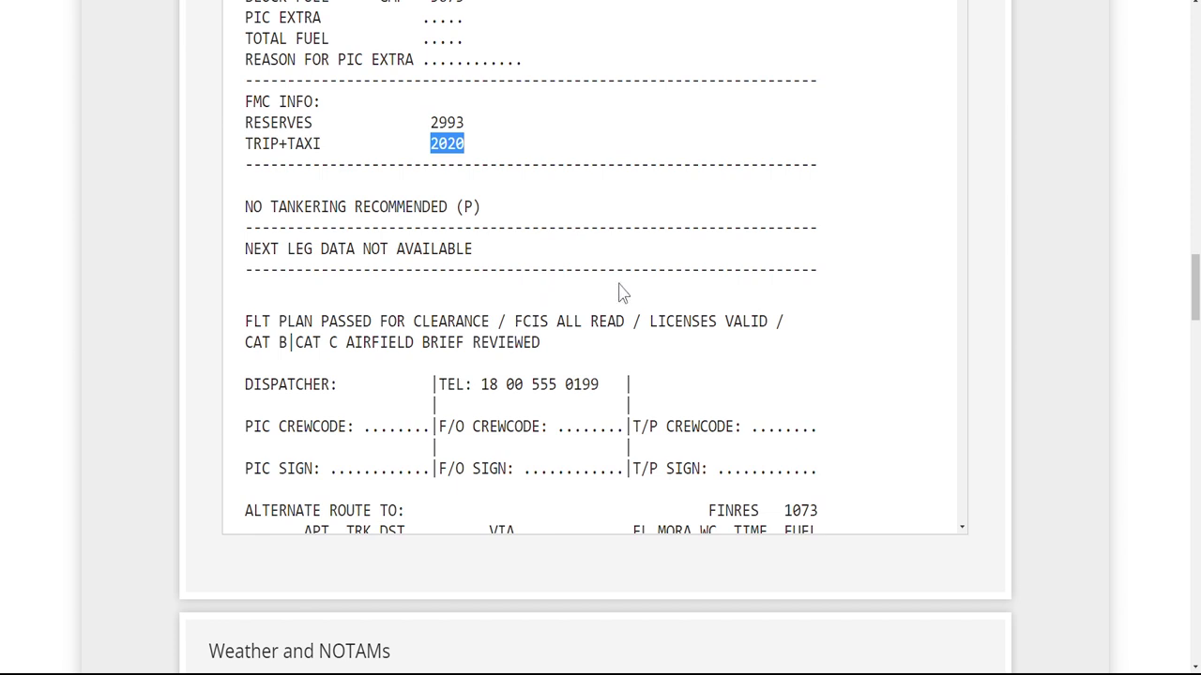
Step: Check the descent winds at levels 200, 150 and 100 in the flight plan's wind information table
scroll(996, 394, up, 1)
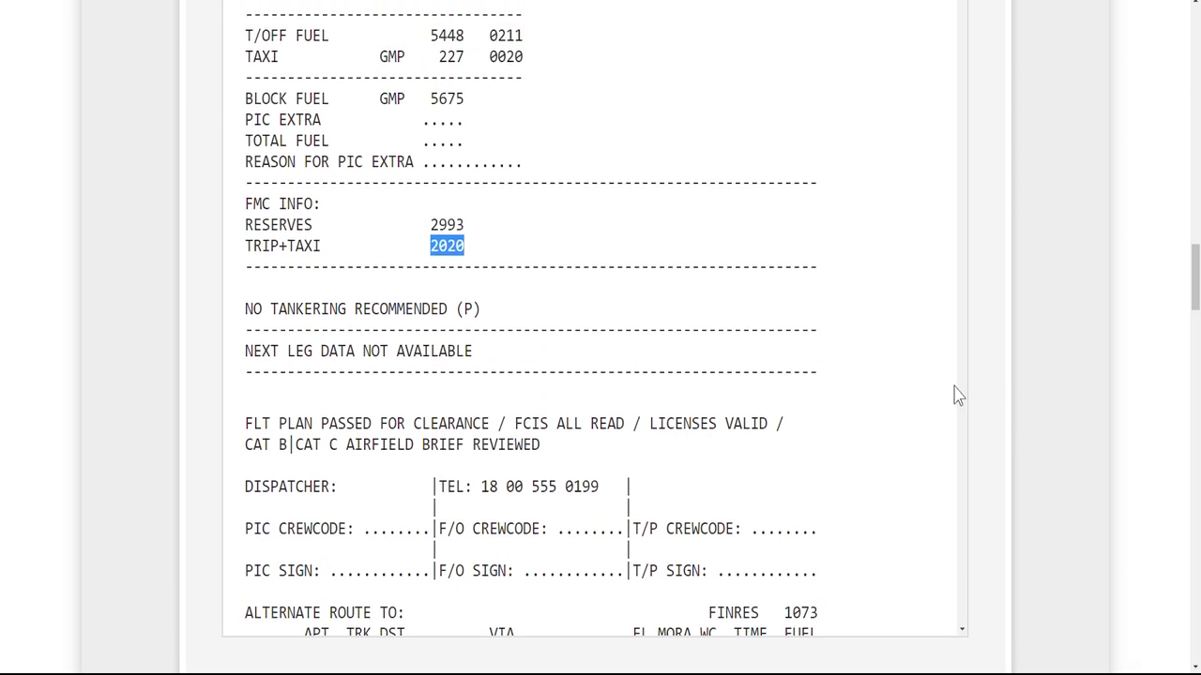
scroll(873, 360, down, 3)
middle_click(879, 364)
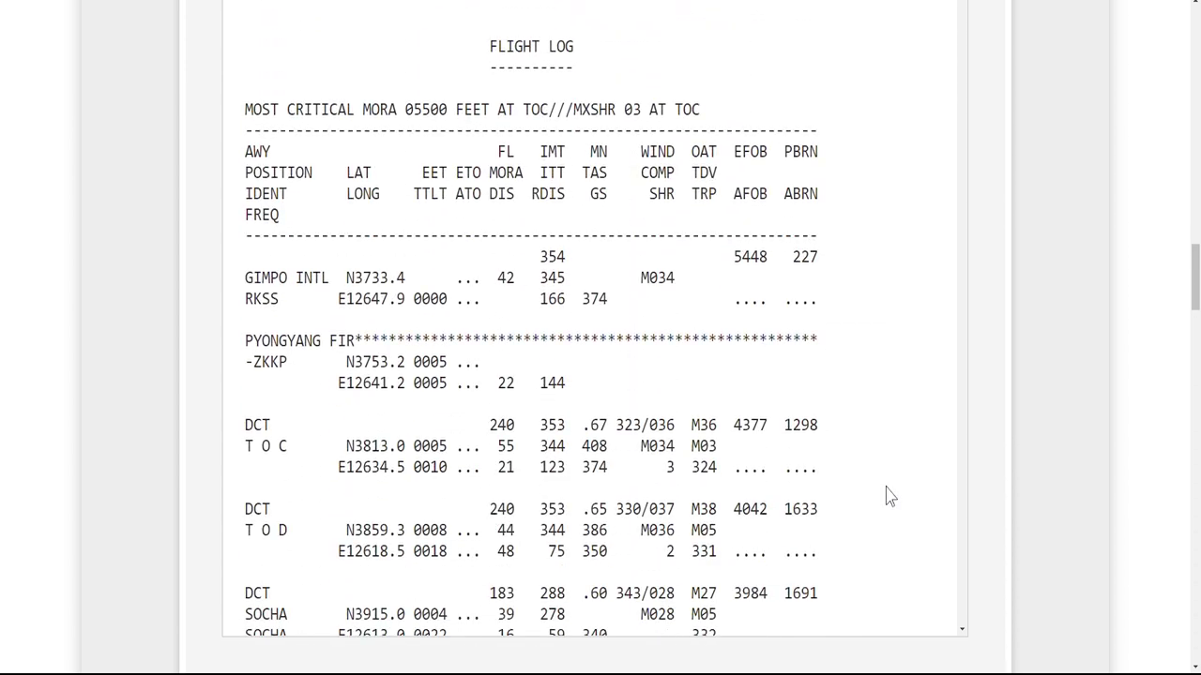
scroll(889, 497, down, 13)
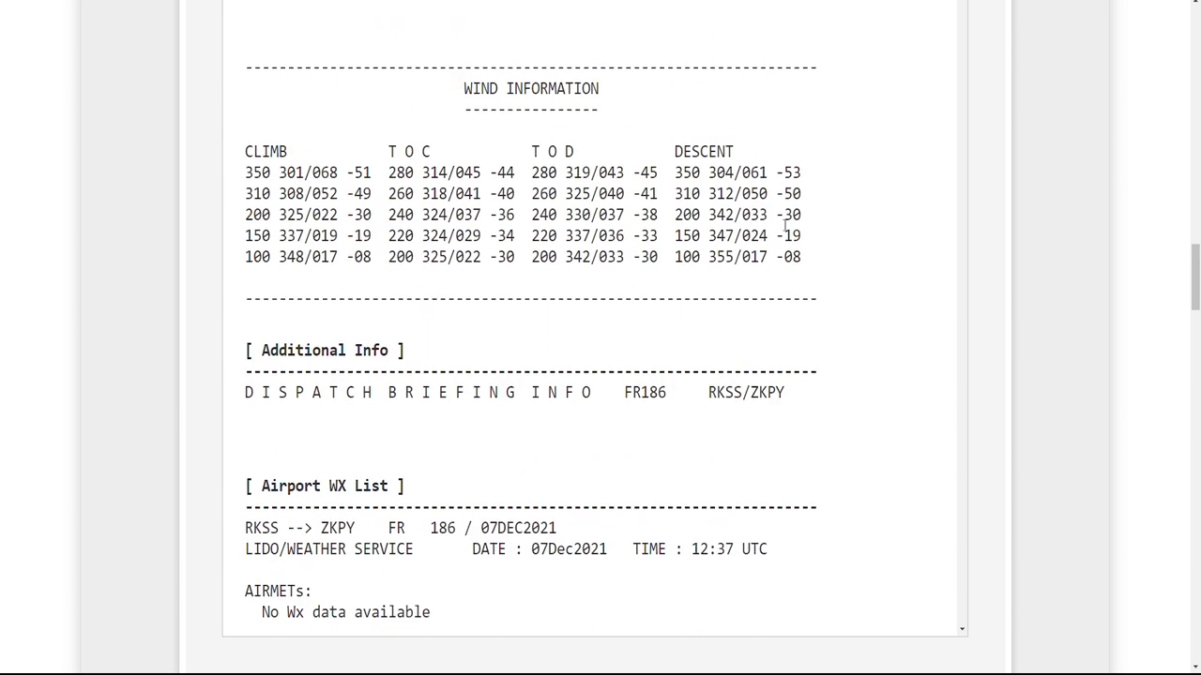
drag(677, 222, 771, 225)
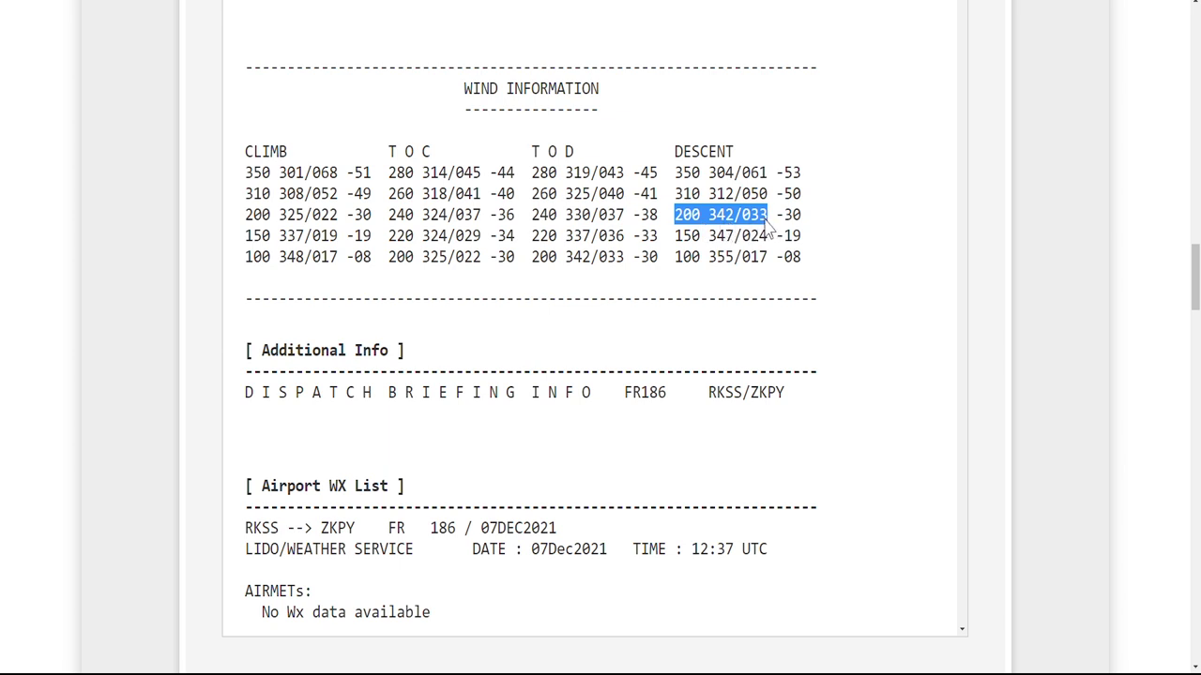
drag(676, 235, 773, 247)
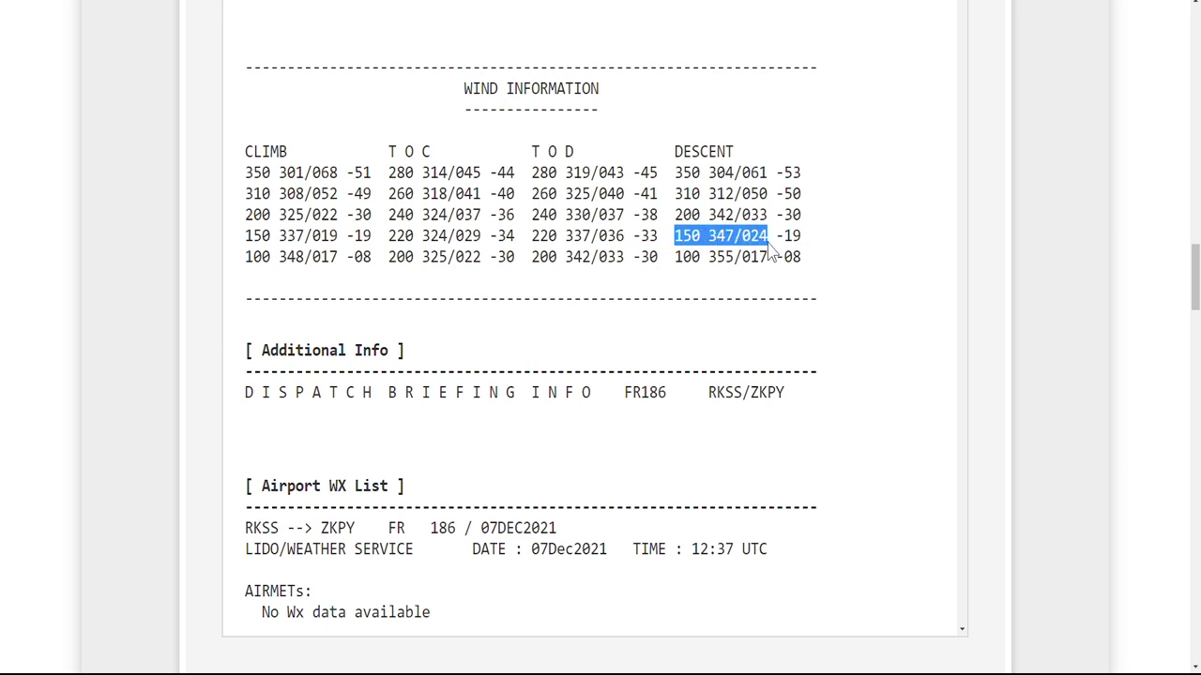
drag(674, 259, 770, 264)
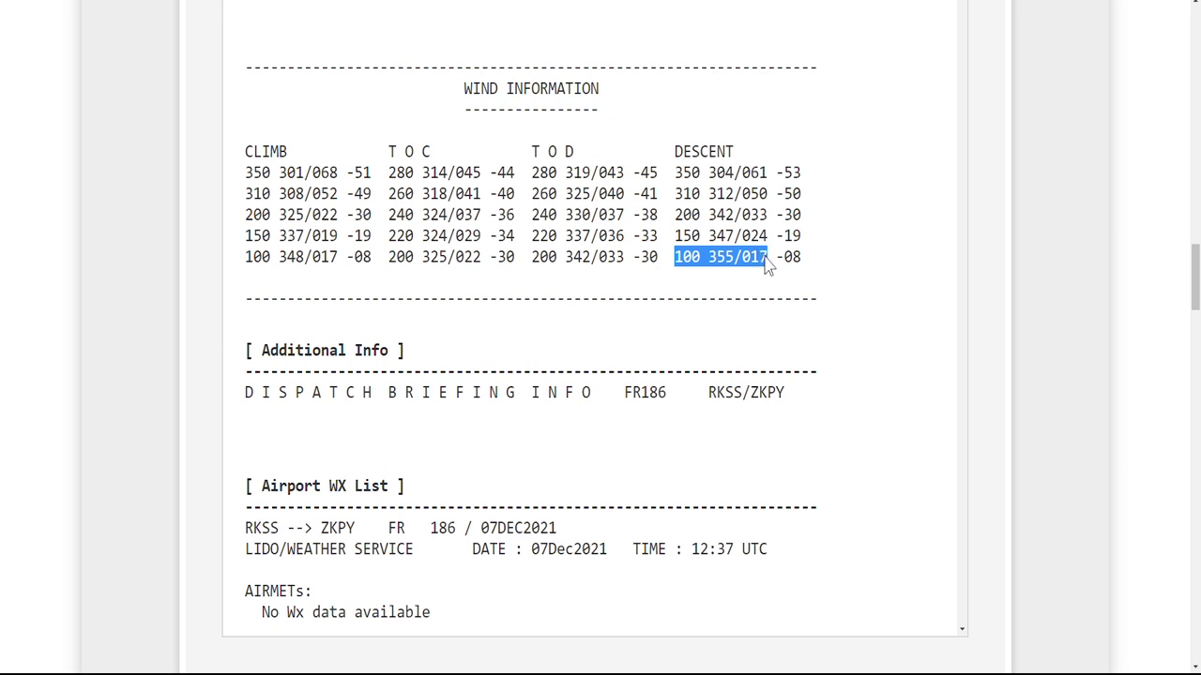
click(812, 232)
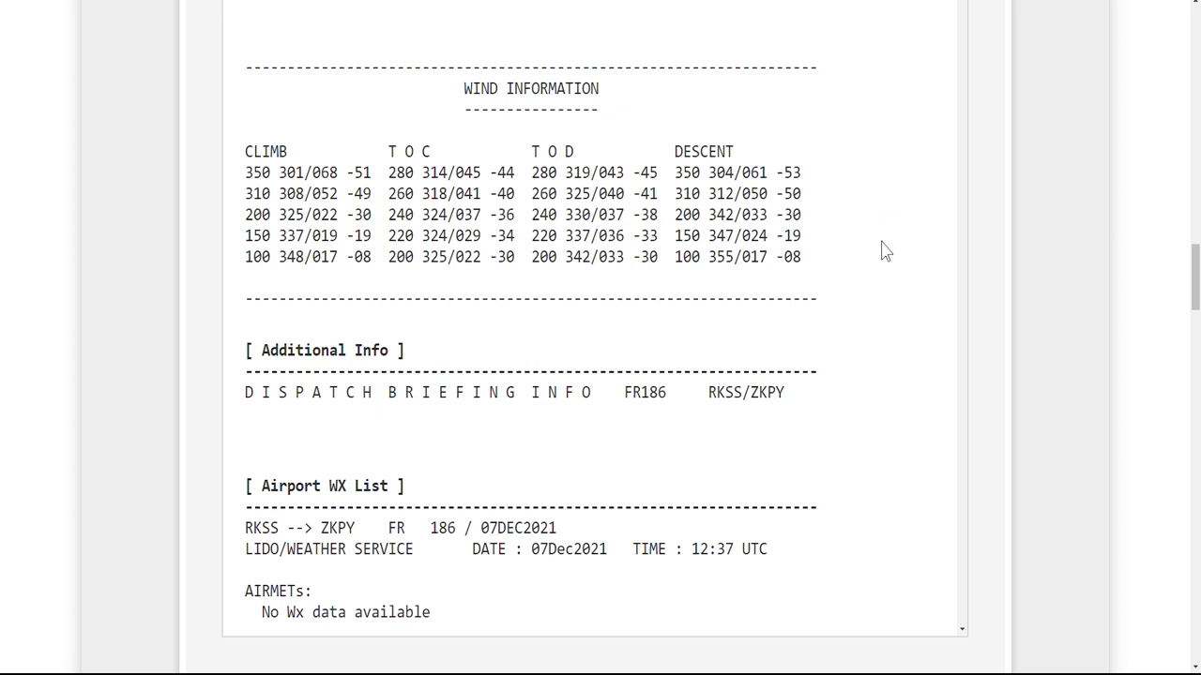
Step: Examine the significant weather chart and the three upper air wind charts along the RKSS to ZKPY route
middle_click(926, 345)
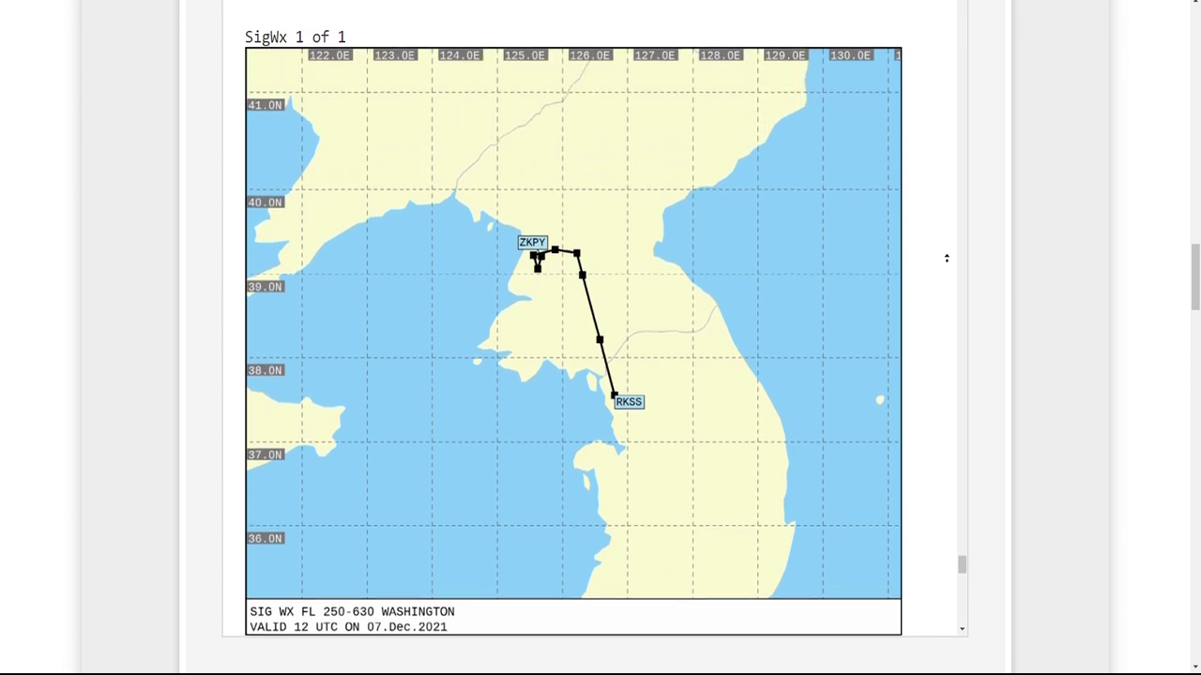
scroll(946, 280, up, 1)
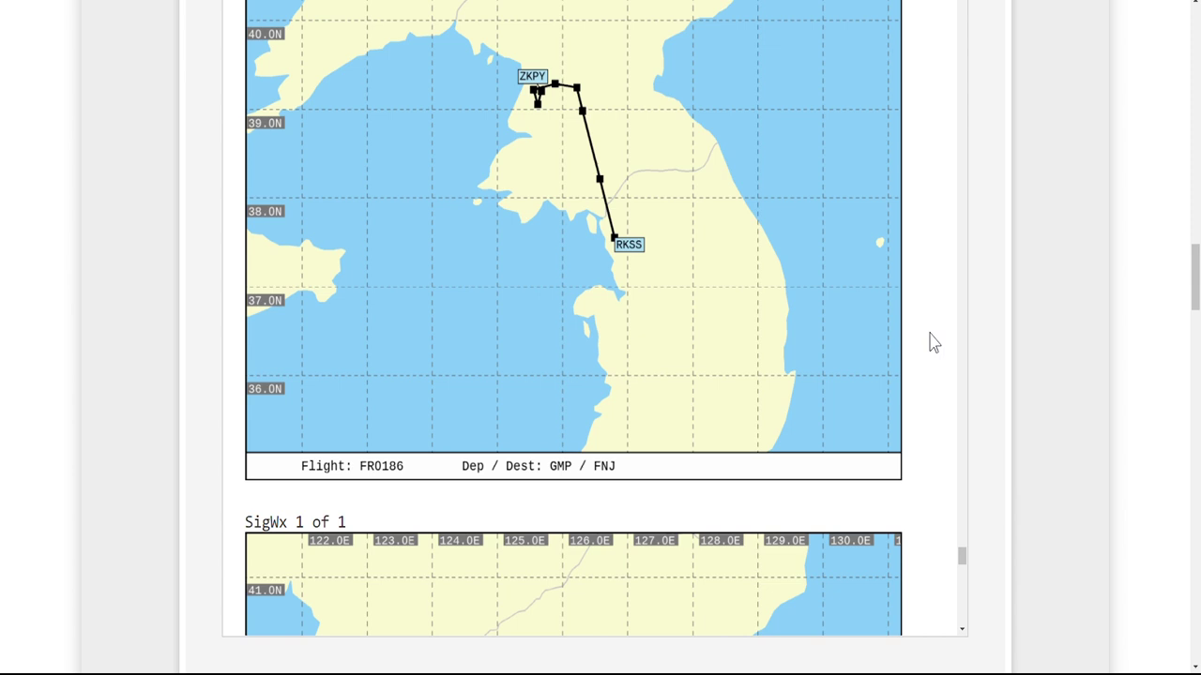
scroll(931, 350, down, 5)
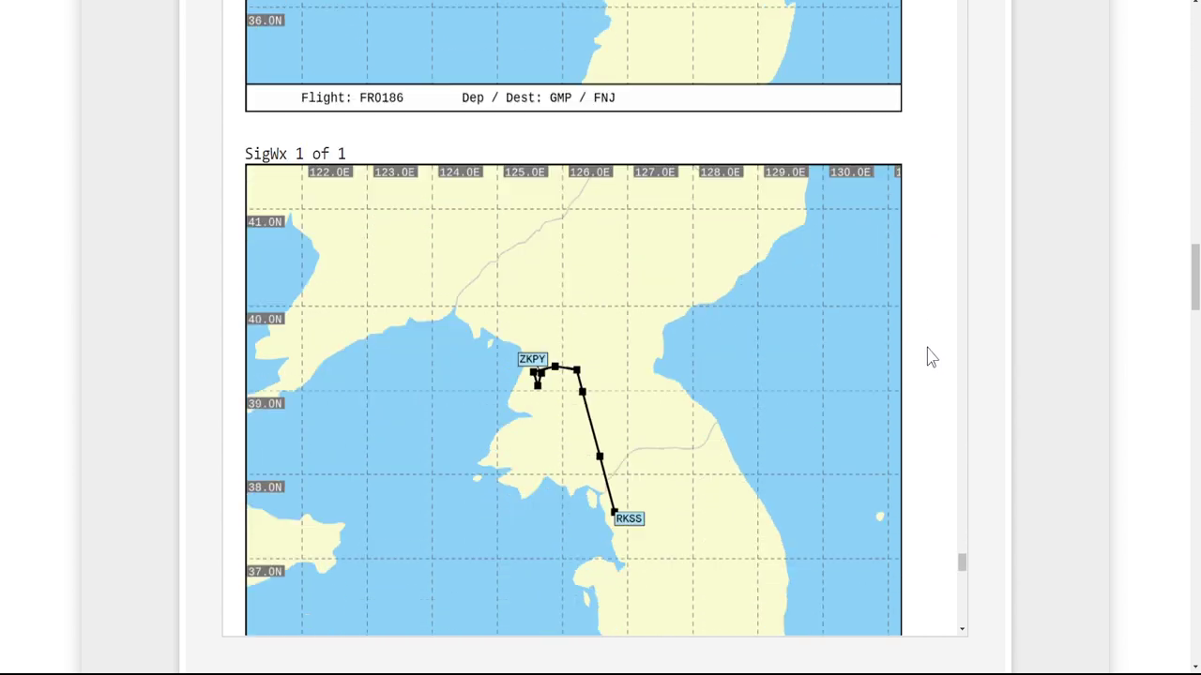
scroll(932, 356, down, 6)
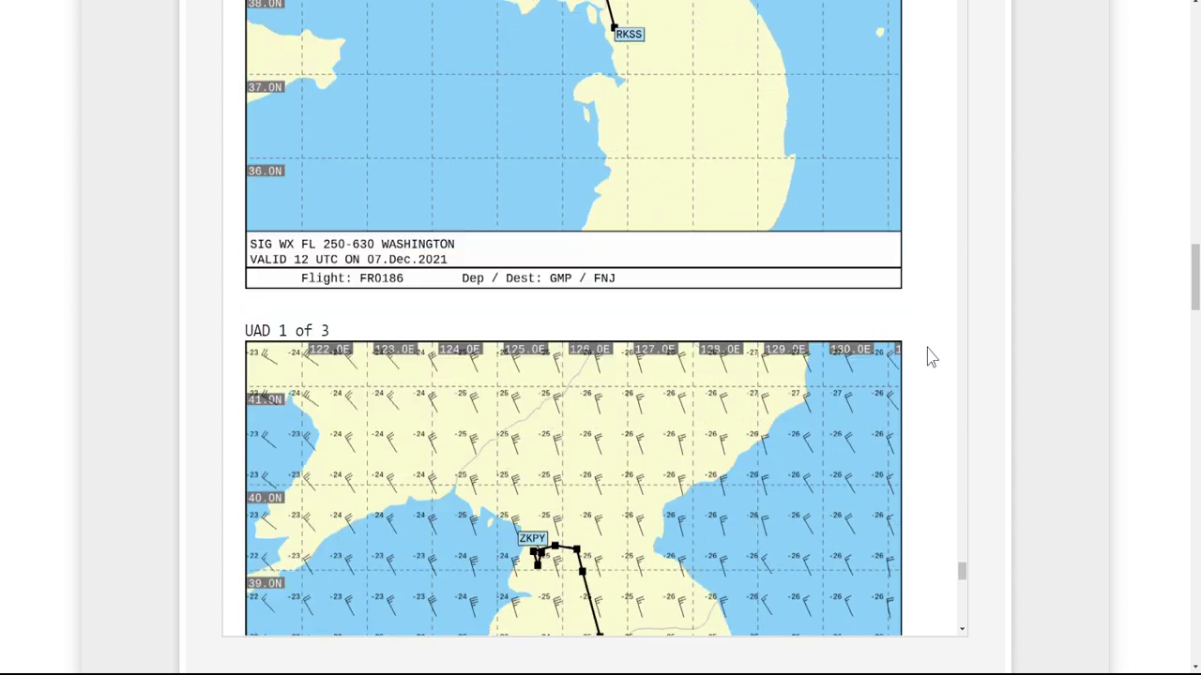
scroll(931, 357, down, 1)
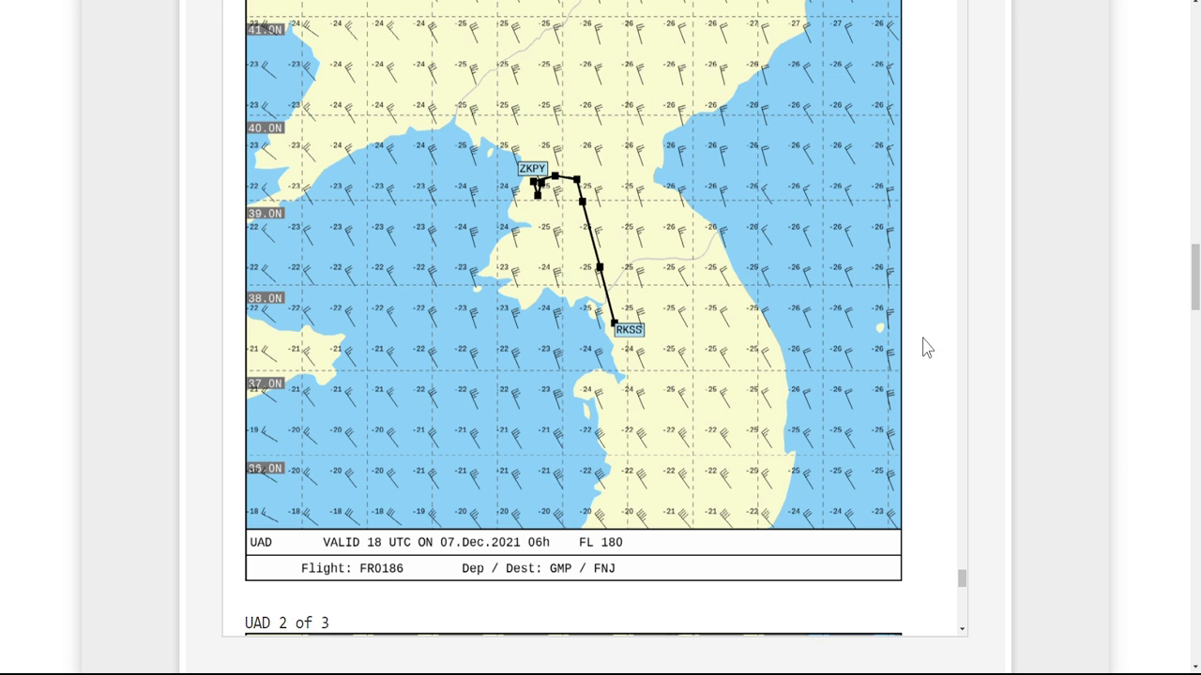
scroll(927, 348, down, 6)
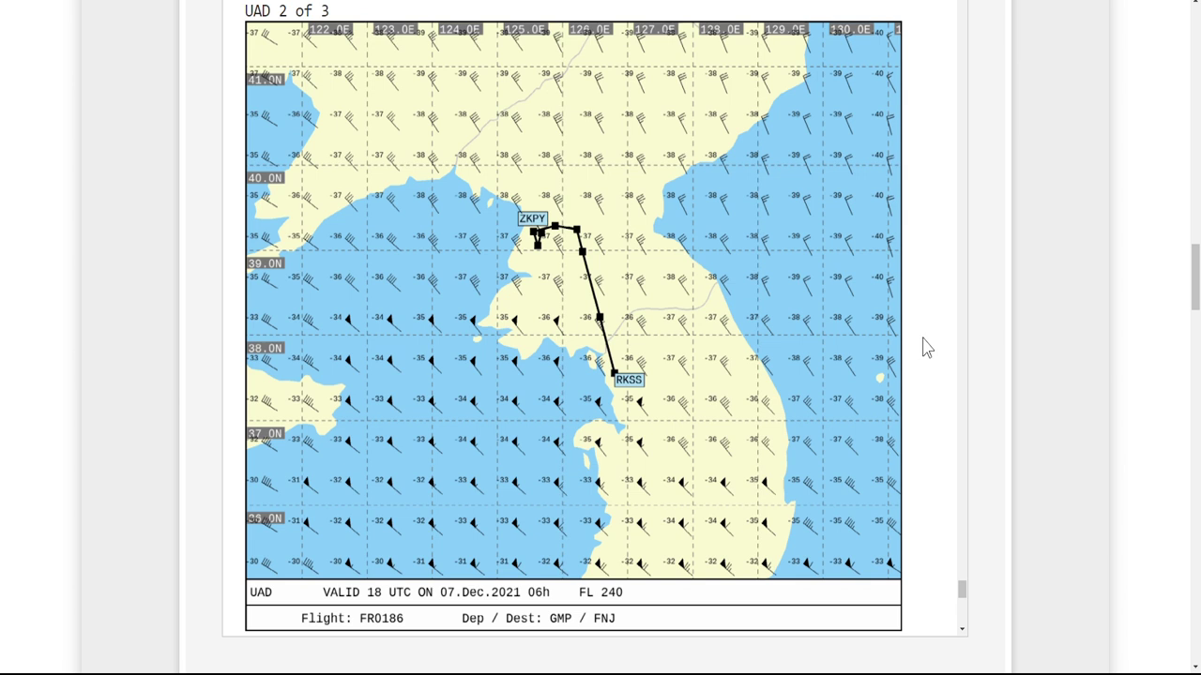
scroll(924, 347, down, 2)
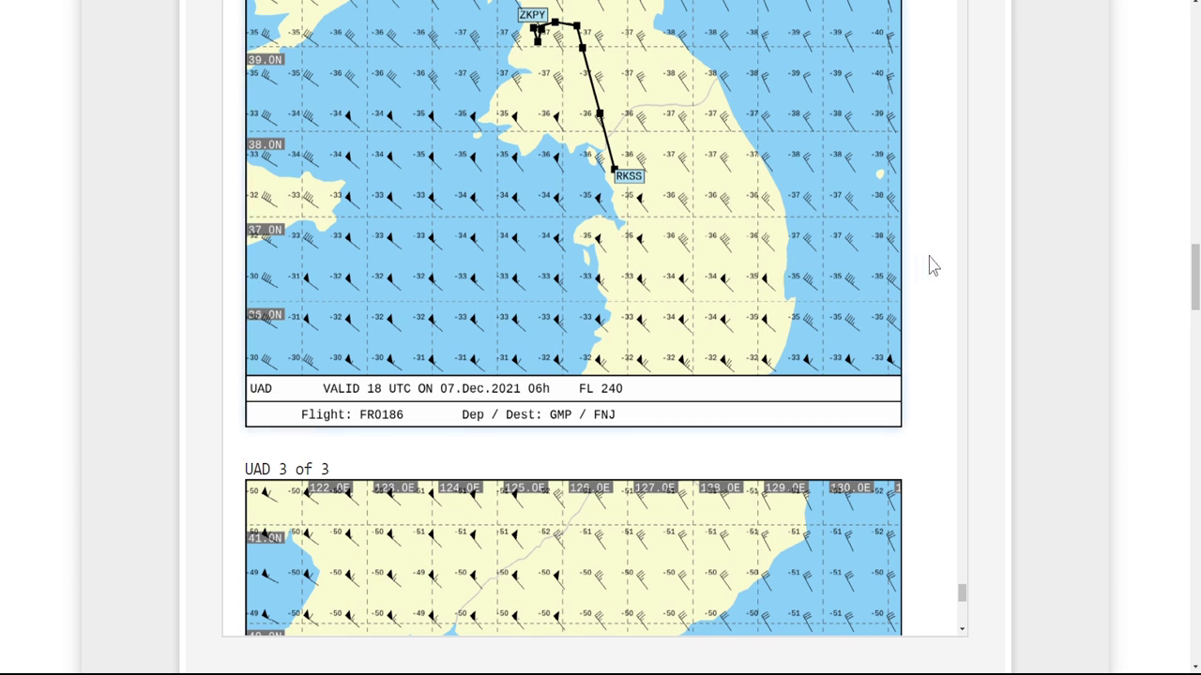
scroll(935, 261, up, 1)
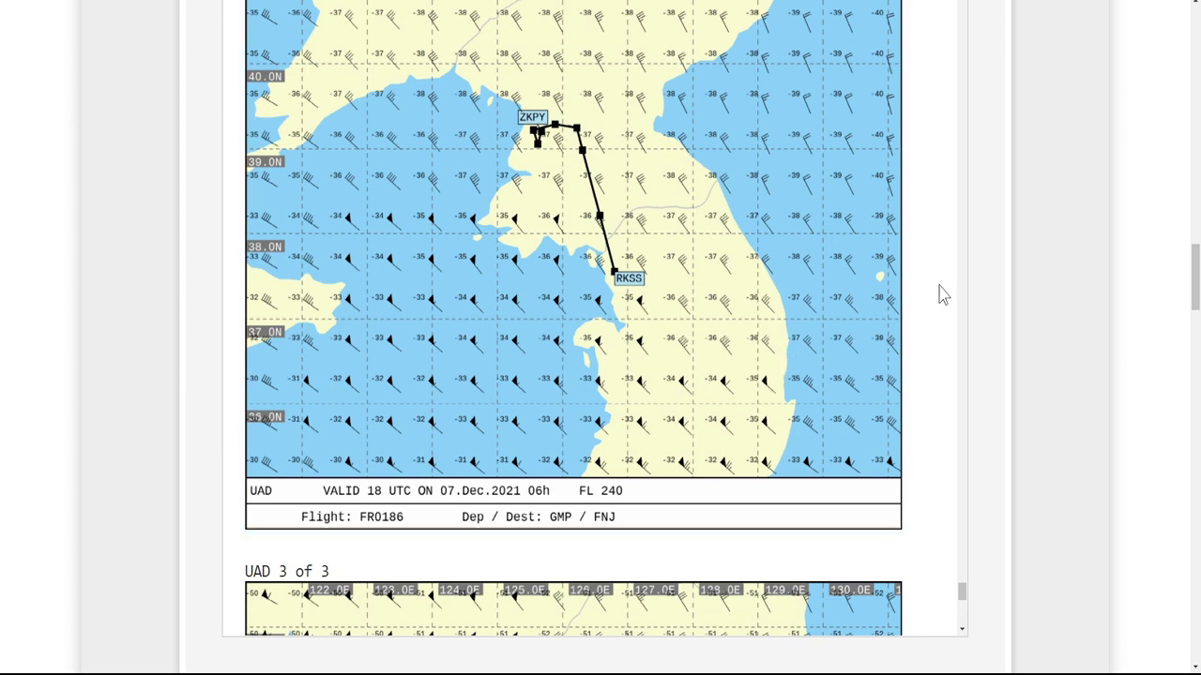
scroll(943, 300, down, 10)
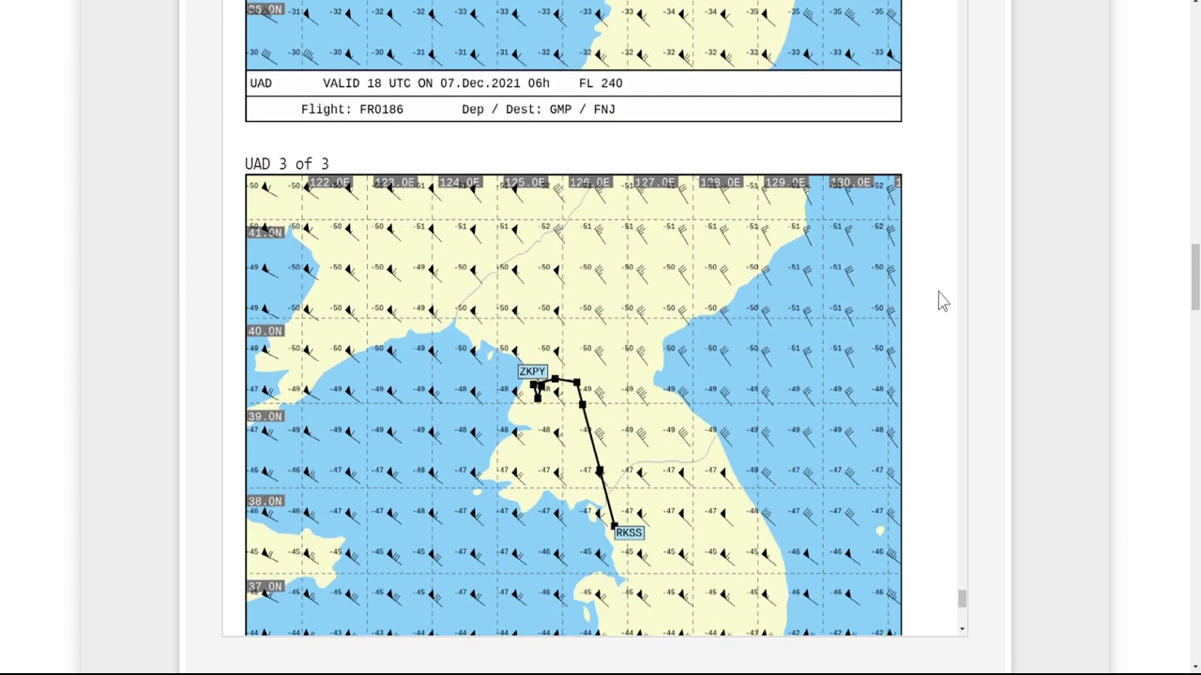
scroll(943, 302, down, 2)
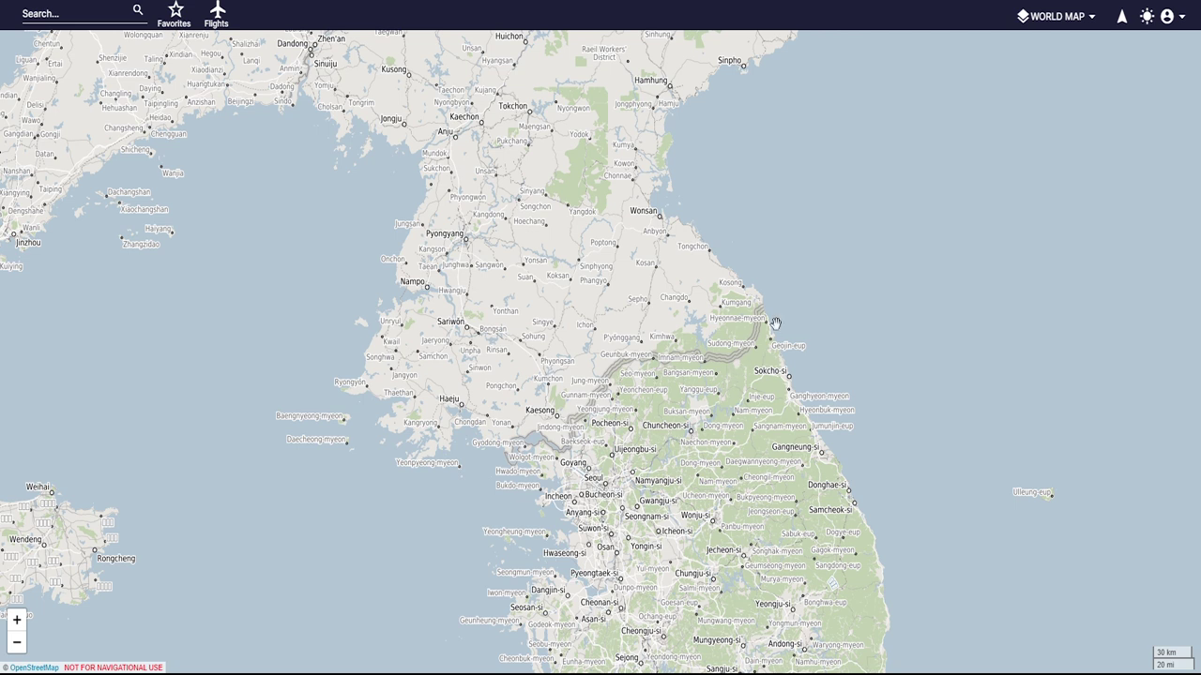
Step: Switch to Navigraph Charts and create a new flight by importing the RKSS-ZKPY plan from SimBrief
click(224, 17)
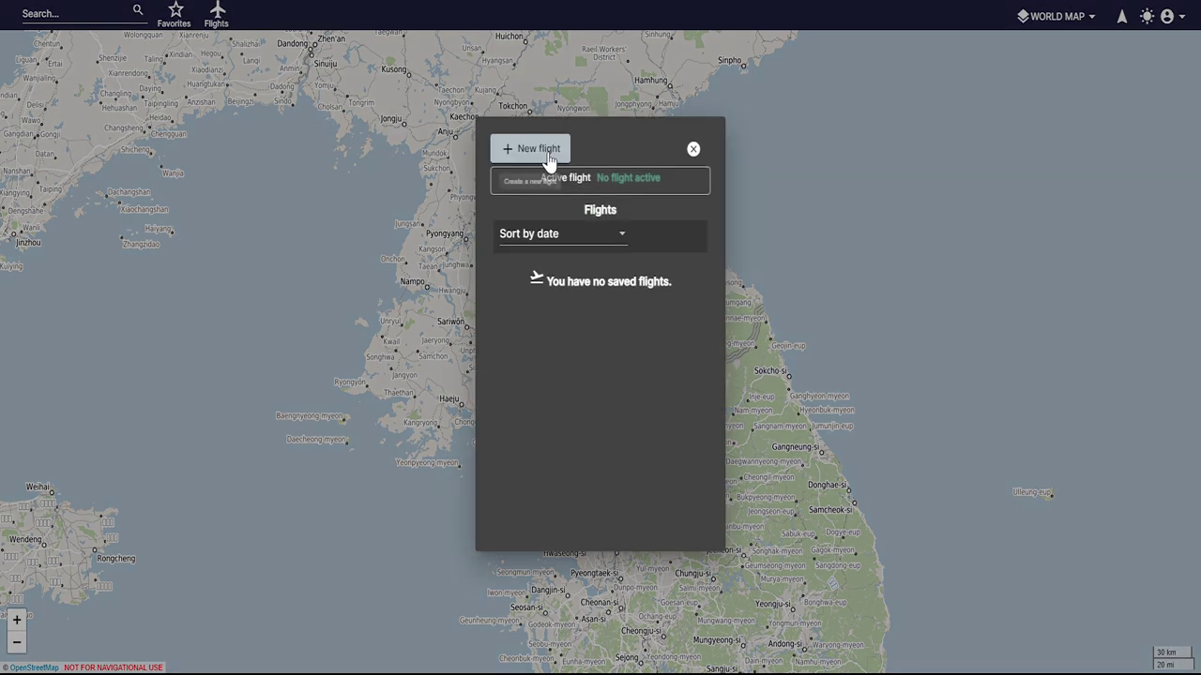
click(537, 153)
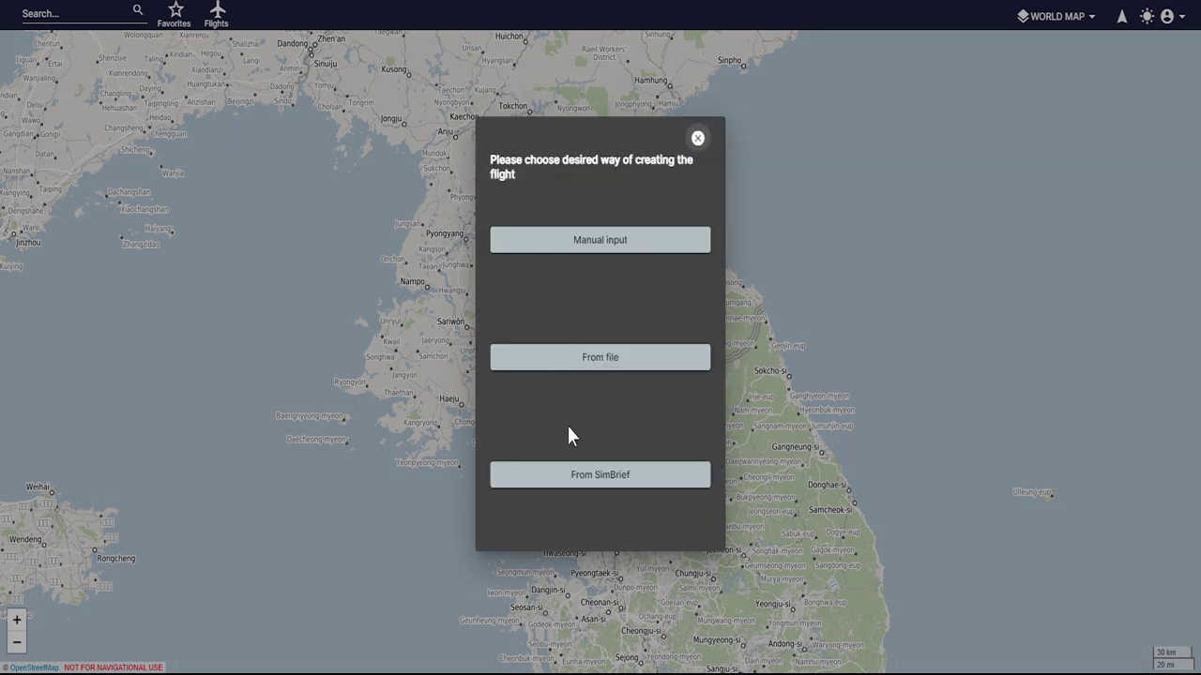
click(581, 476)
click(609, 337)
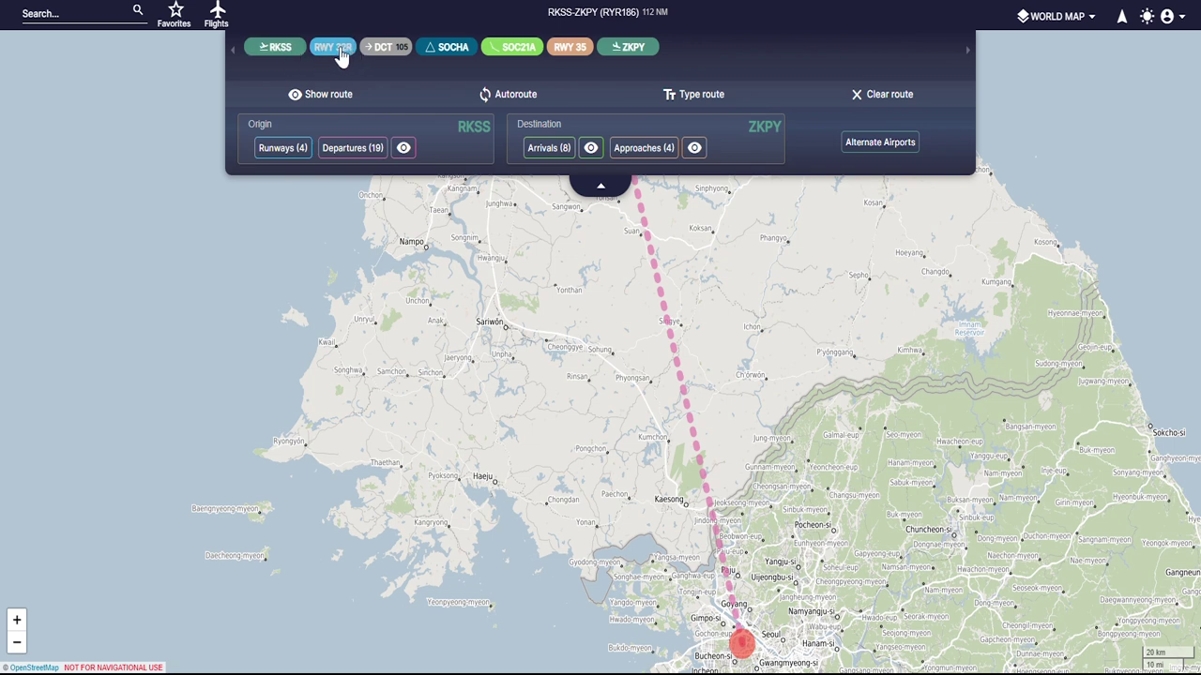
Step: Pin RKSS taxi charts 10-9, 10-9B and 10-9D to the pinboard and view the 10-9 airport chart
click(285, 52)
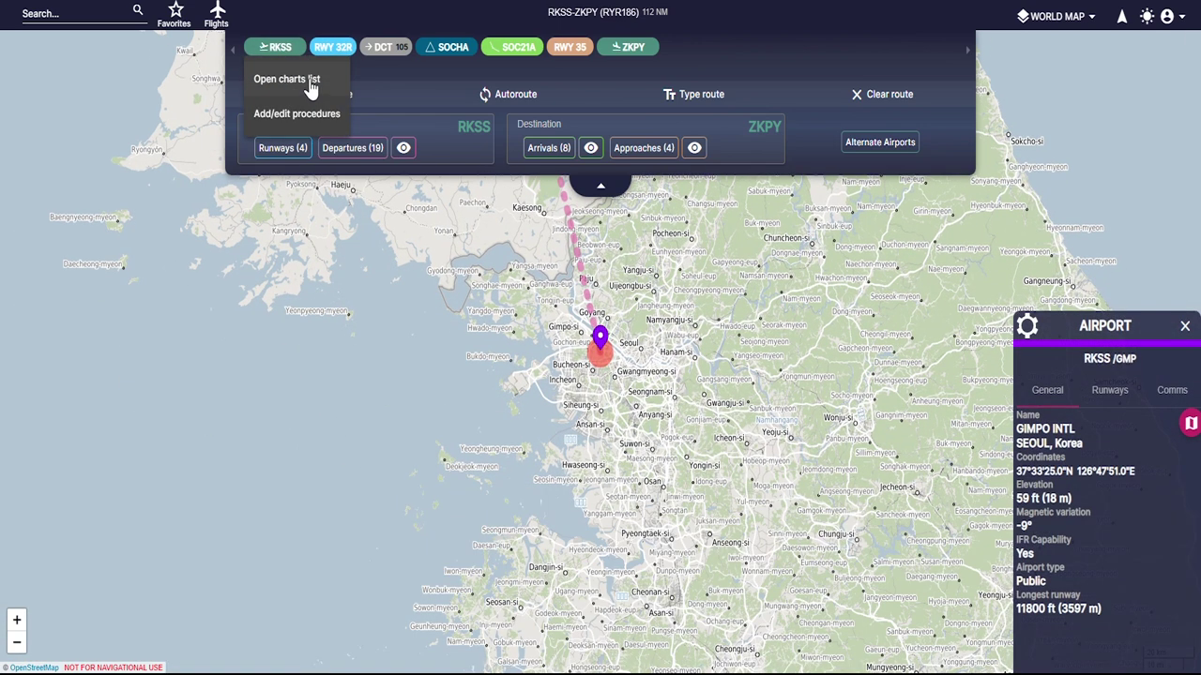
click(308, 86)
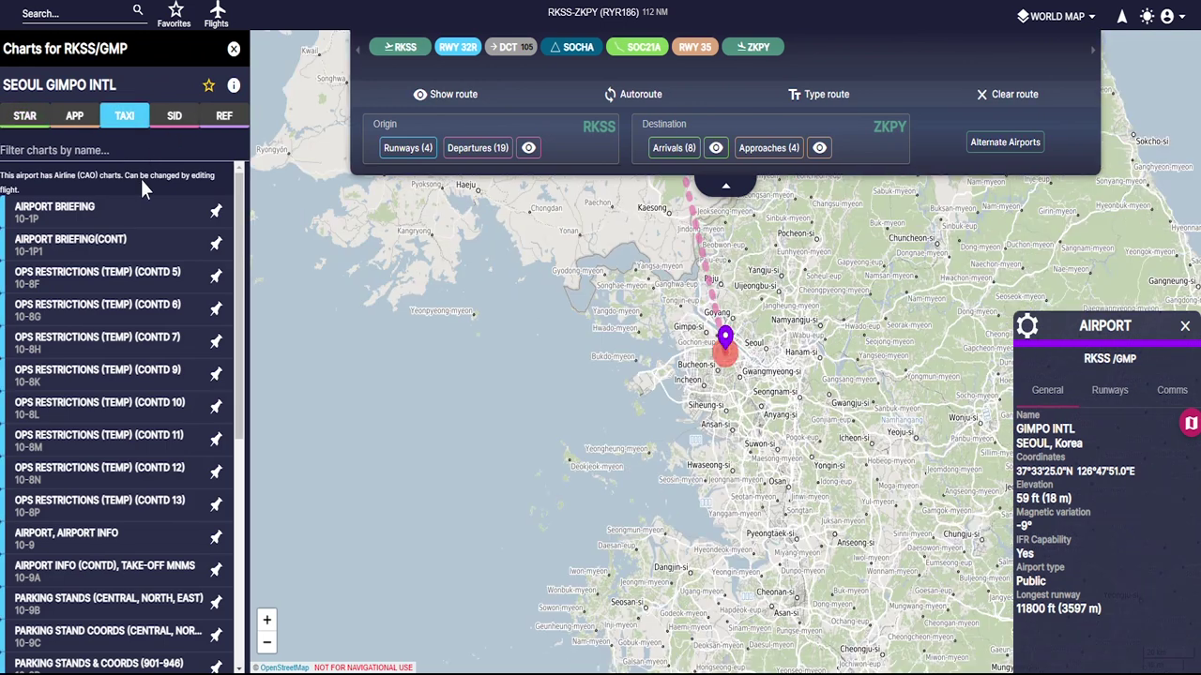
click(216, 537)
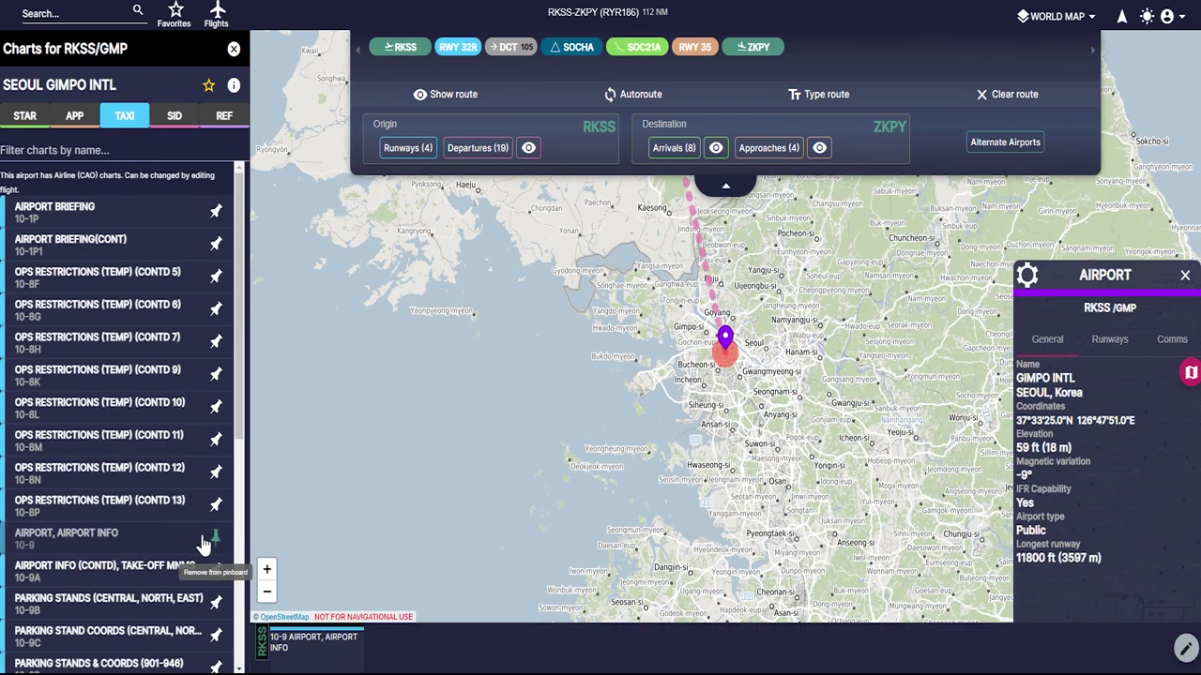
scroll(176, 530, down, 3)
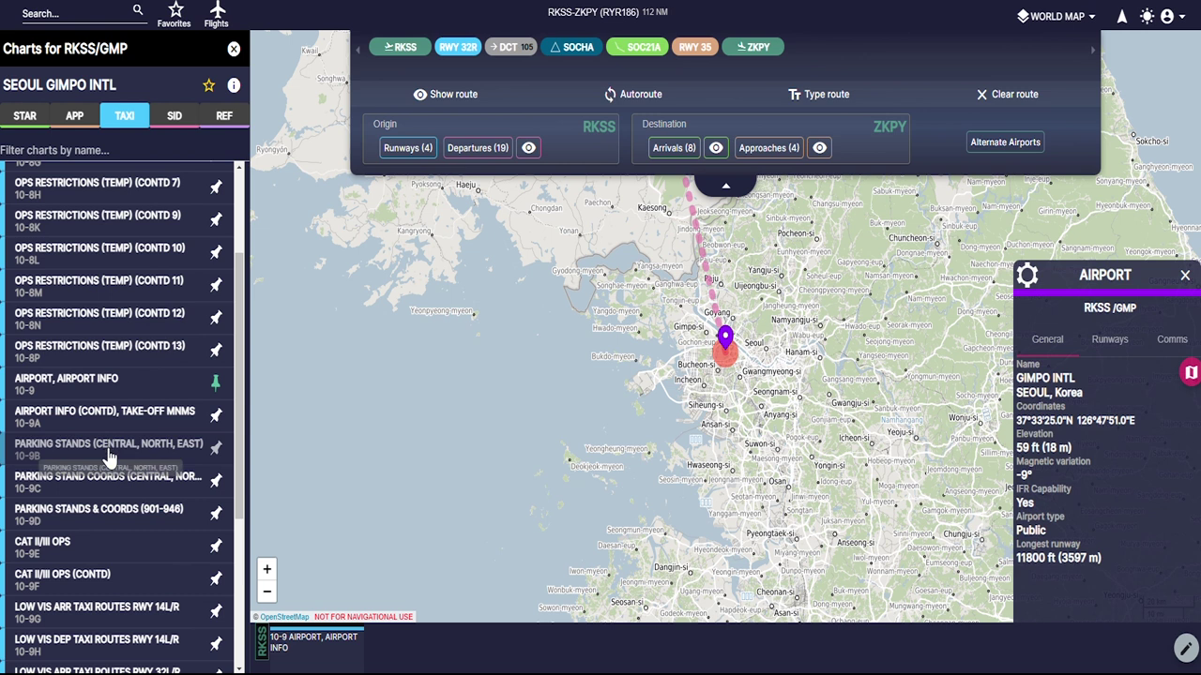
click(216, 454)
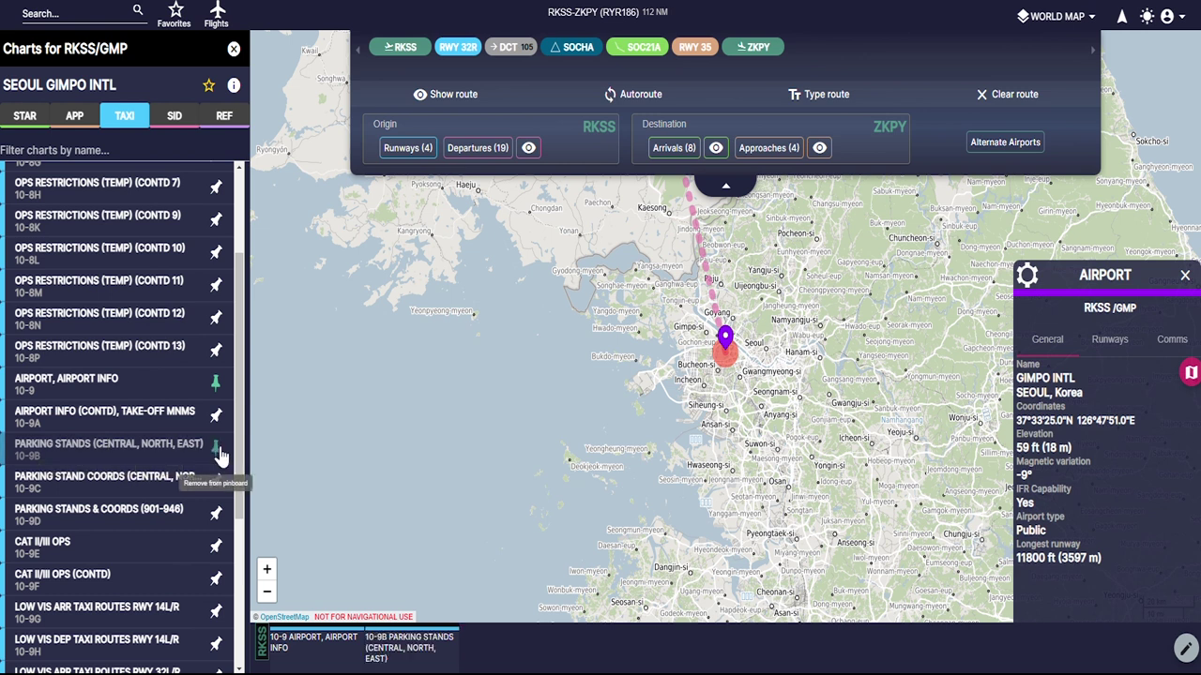
click(222, 518)
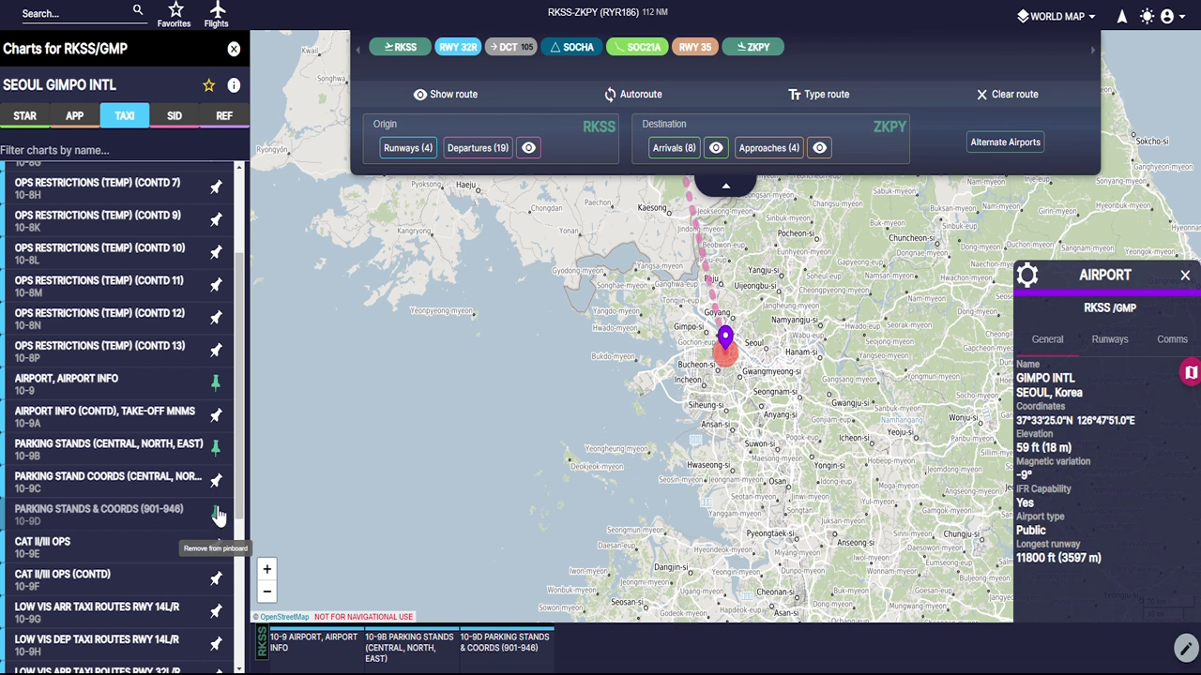
click(328, 644)
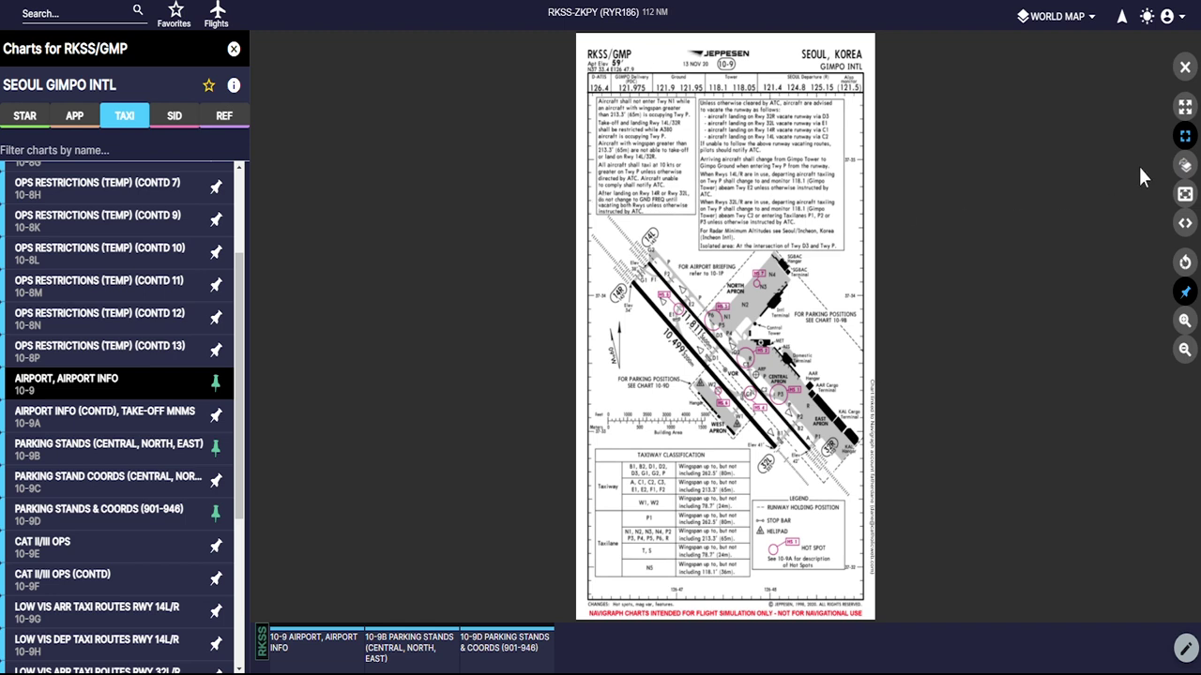
click(1184, 66)
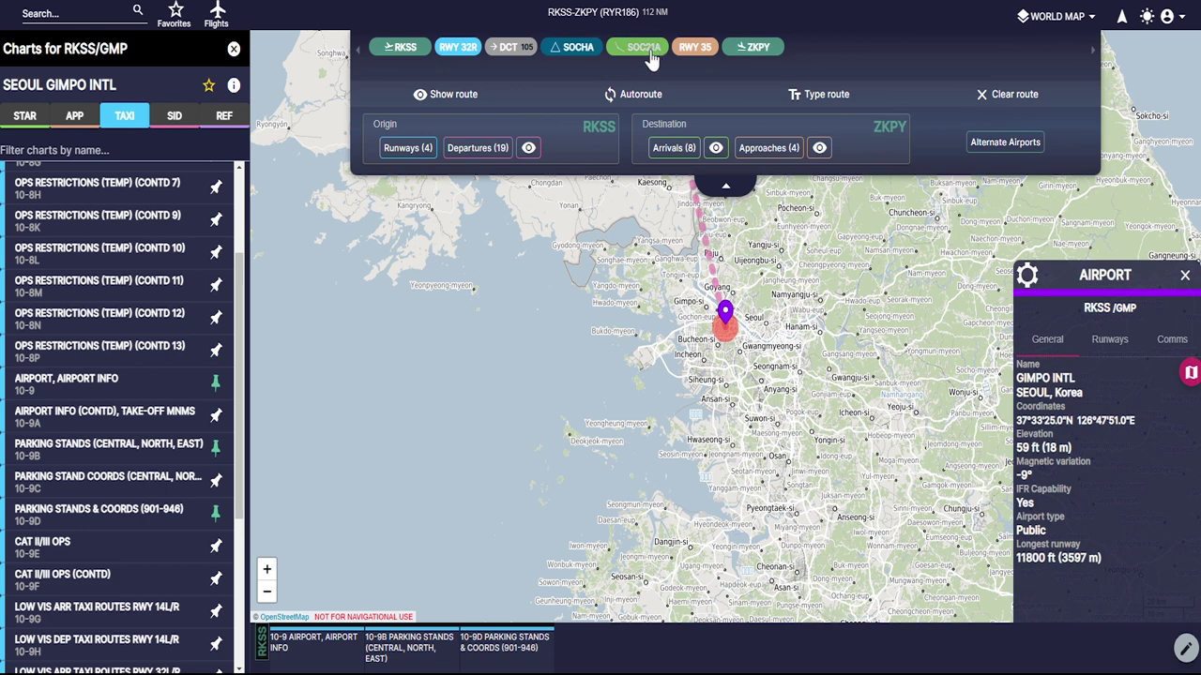
Step: Pin ZKPY's taxi charts 10-9 (airport info) and 10-9A (parking stands) to the pinboard
click(756, 49)
click(765, 81)
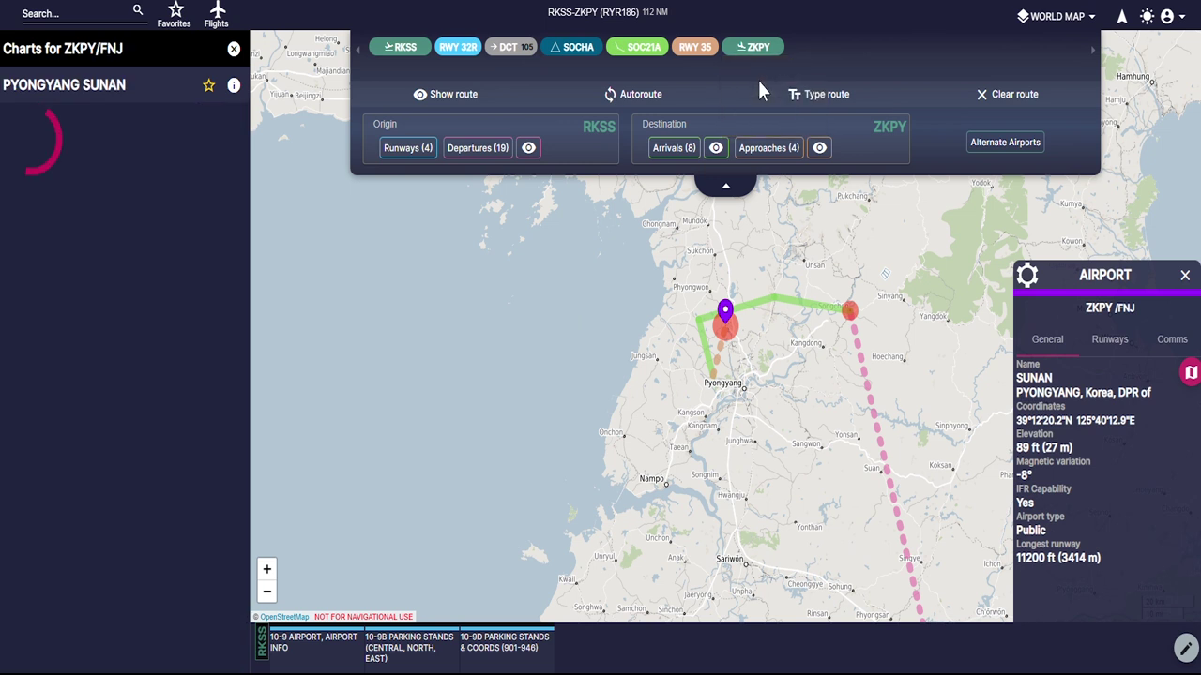
click(136, 122)
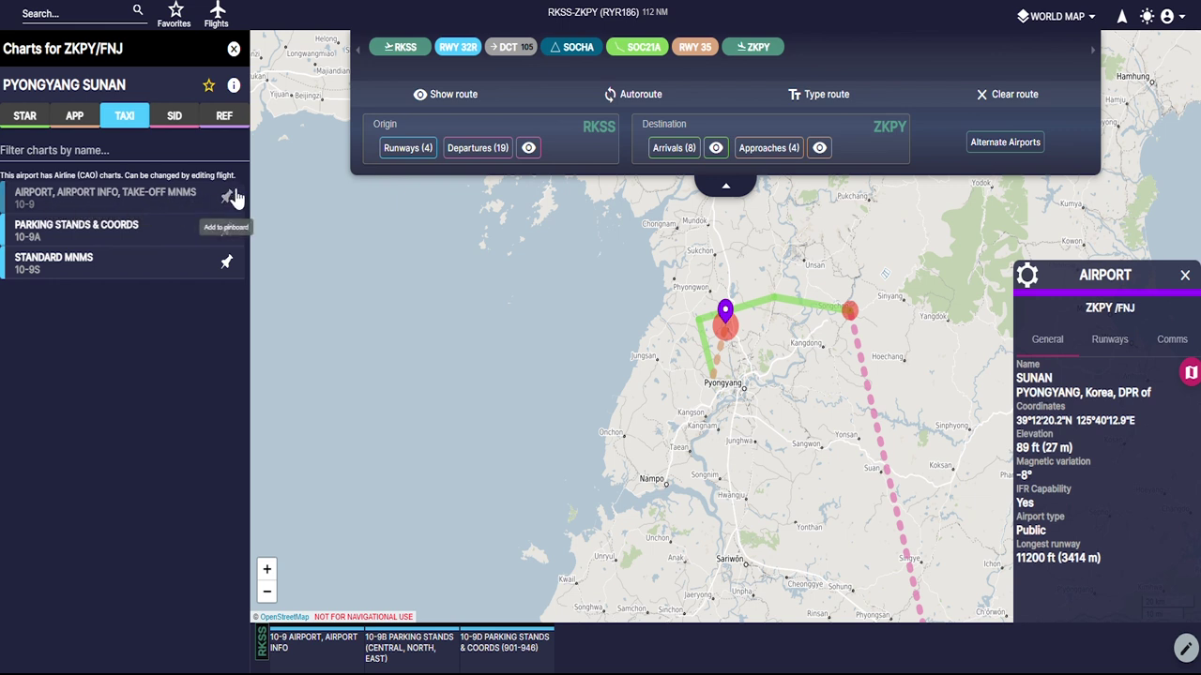
click(226, 195)
click(229, 232)
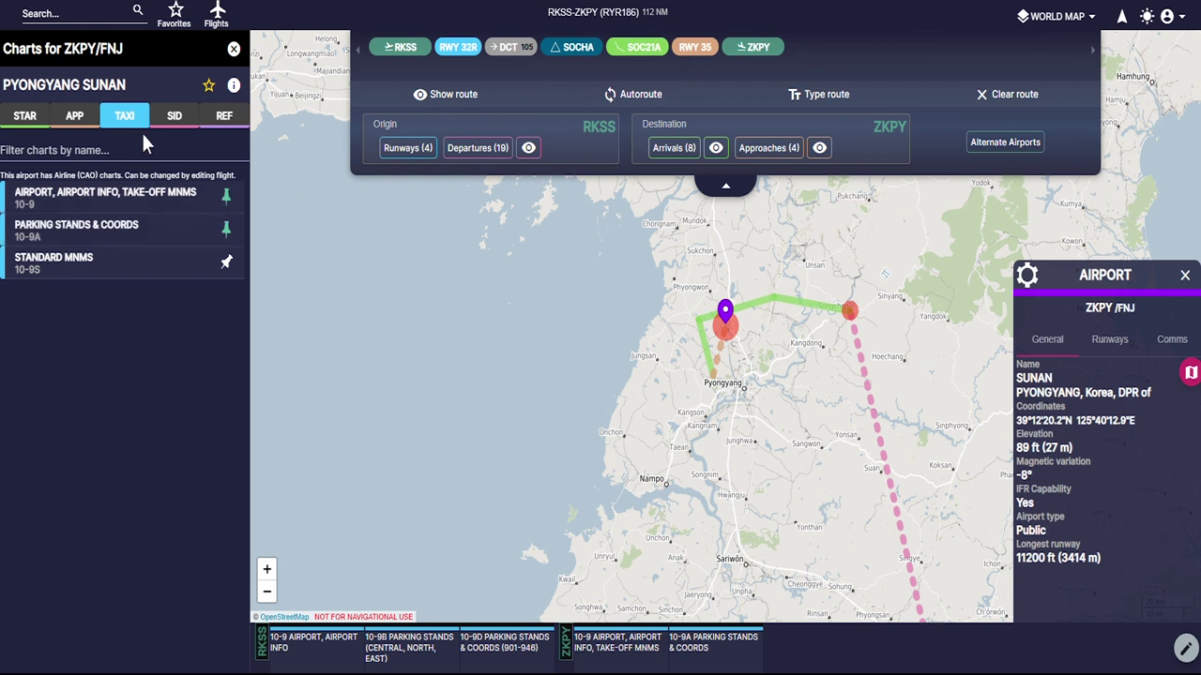
Step: Pin ZKPY's ILS RWY 35 approach chart 11-2 and overlay it on the enroute map
click(77, 121)
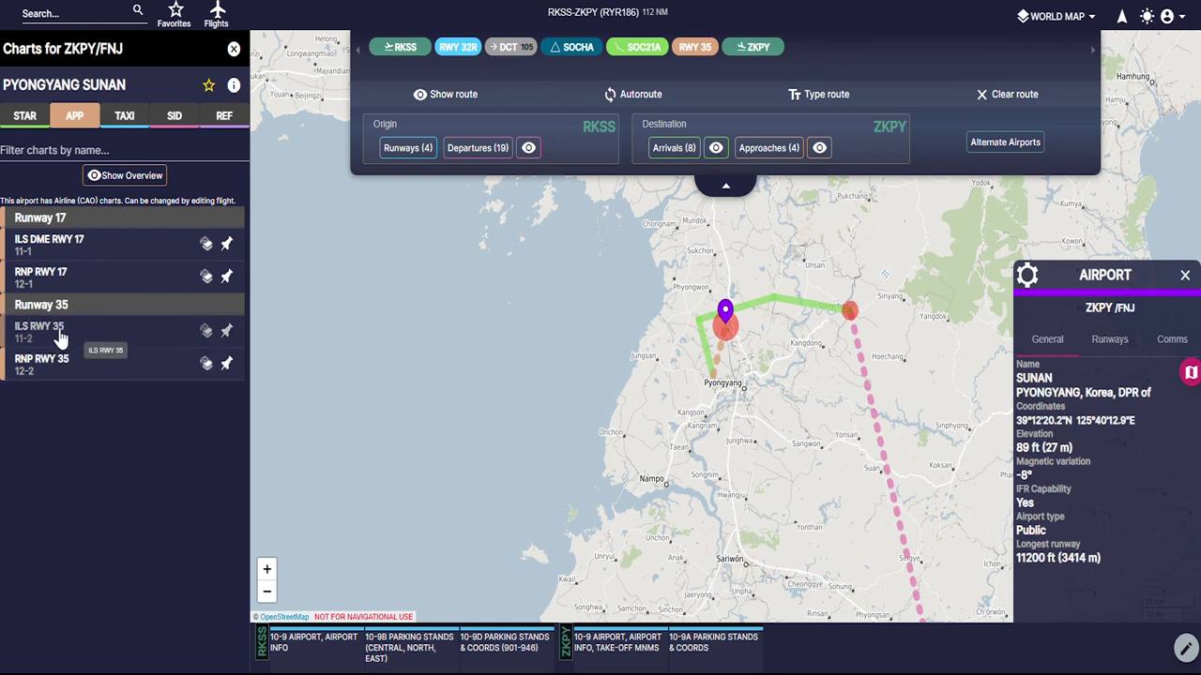
click(228, 334)
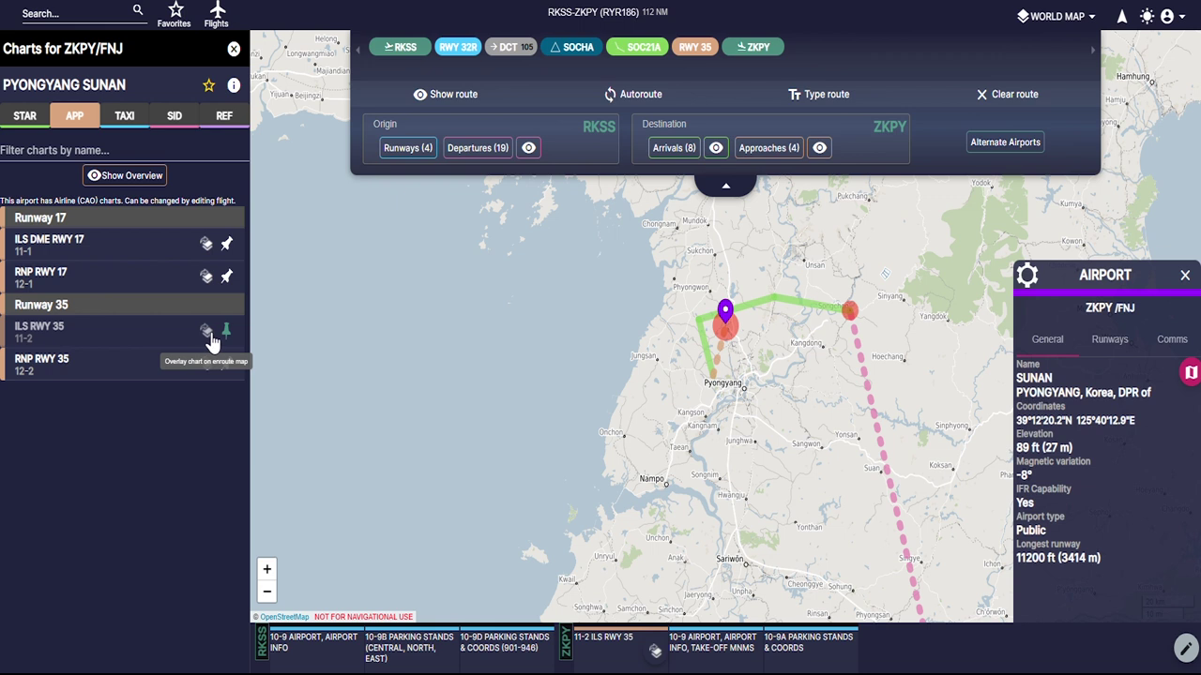
click(209, 334)
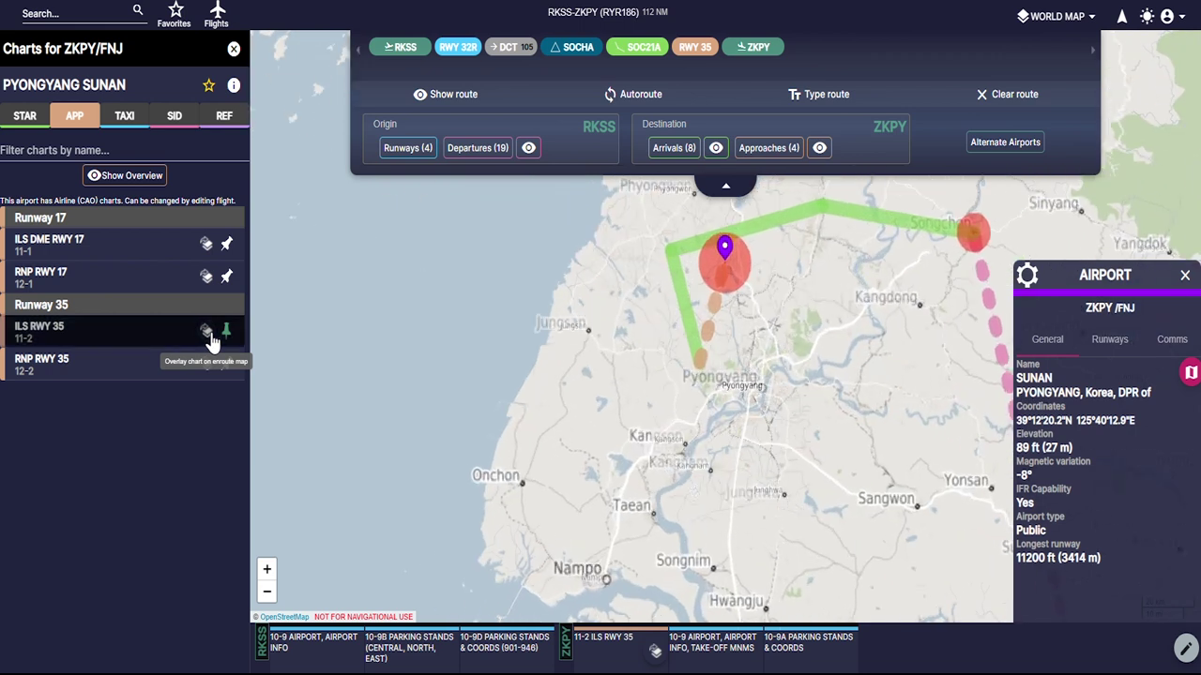
drag(900, 420, 811, 497)
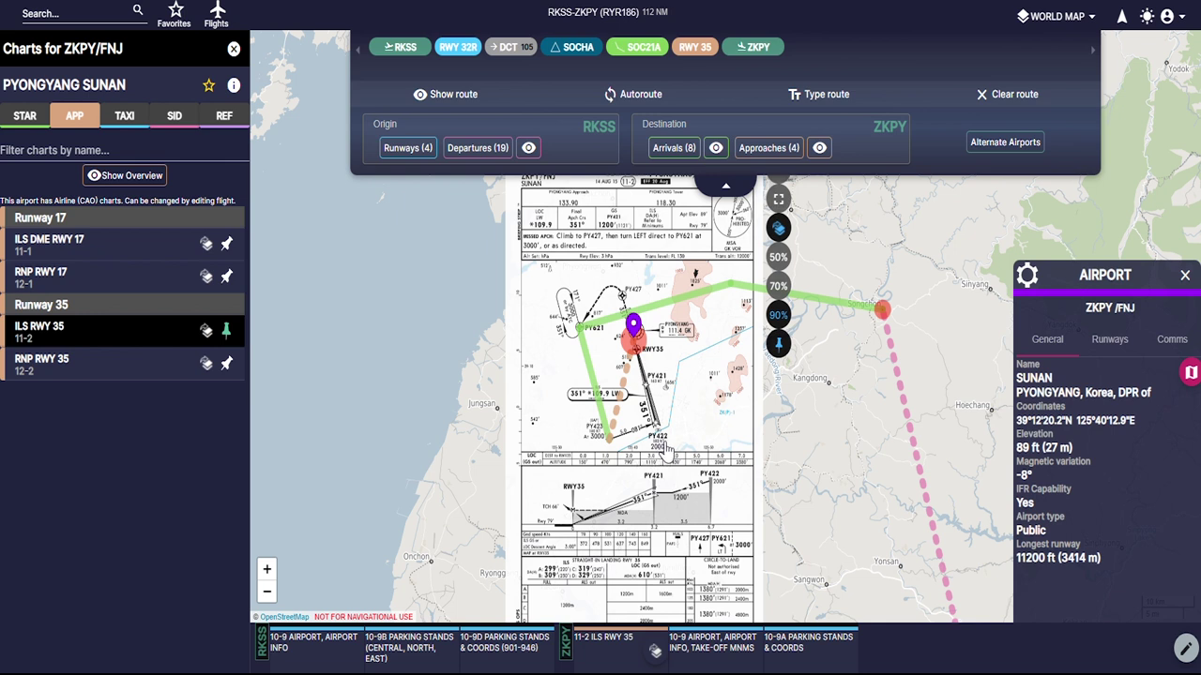
Step: Open the route's SOC21A arrival chart, 10-2C SASRI & SOCHA 21A RNAV ARRS, and add it to the ZKPY pinboard
scroll(668, 448, up, 2)
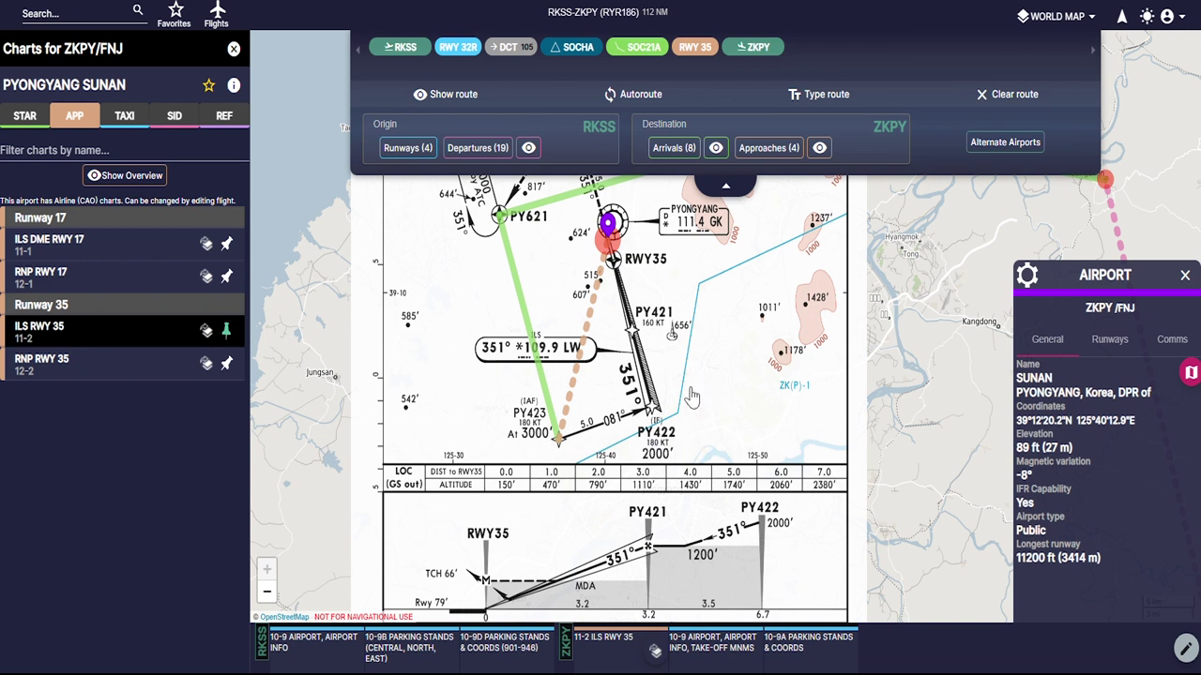
click(644, 48)
click(653, 118)
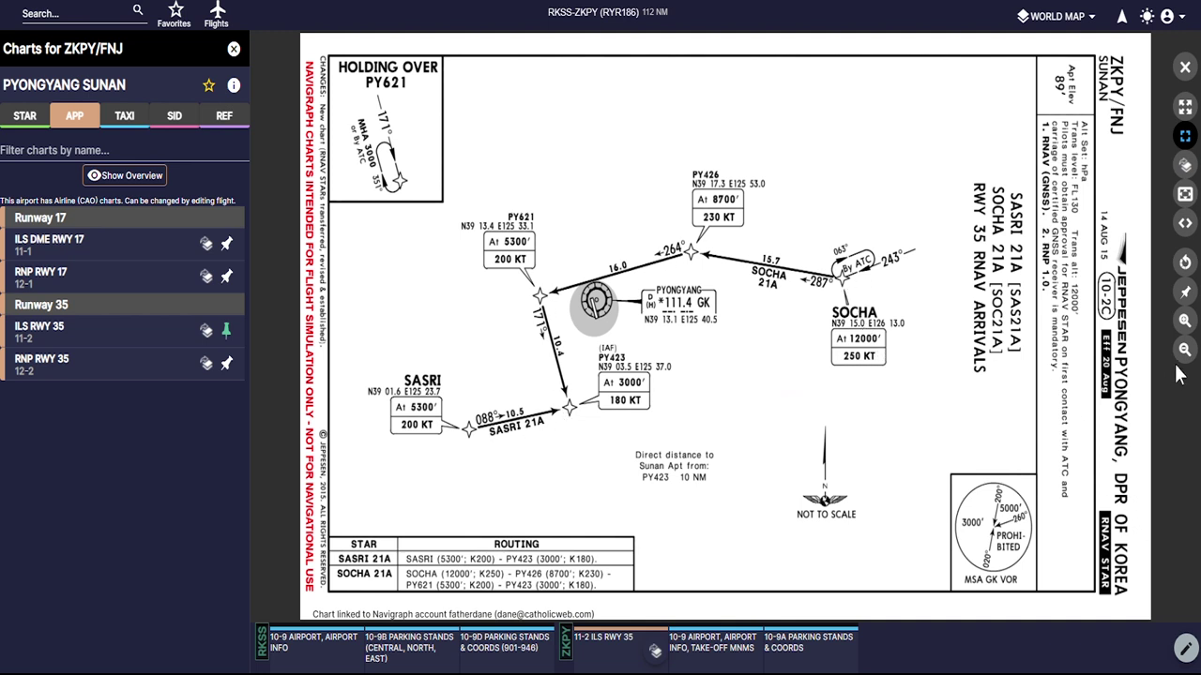
click(1188, 294)
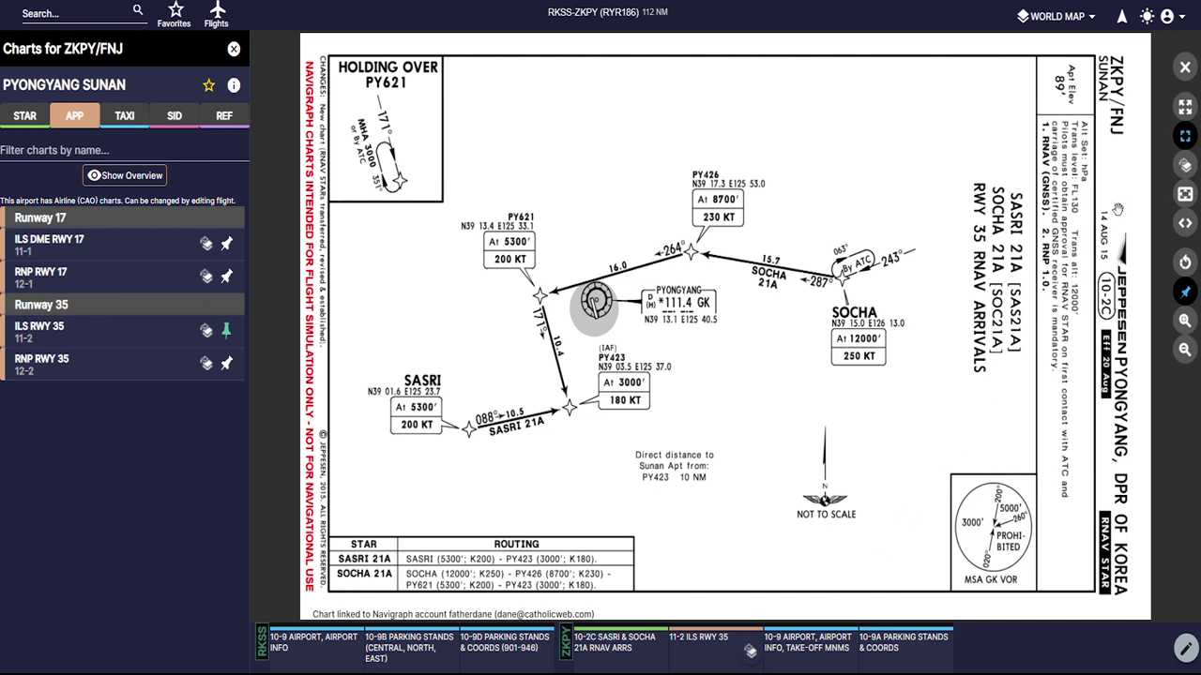
click(1184, 68)
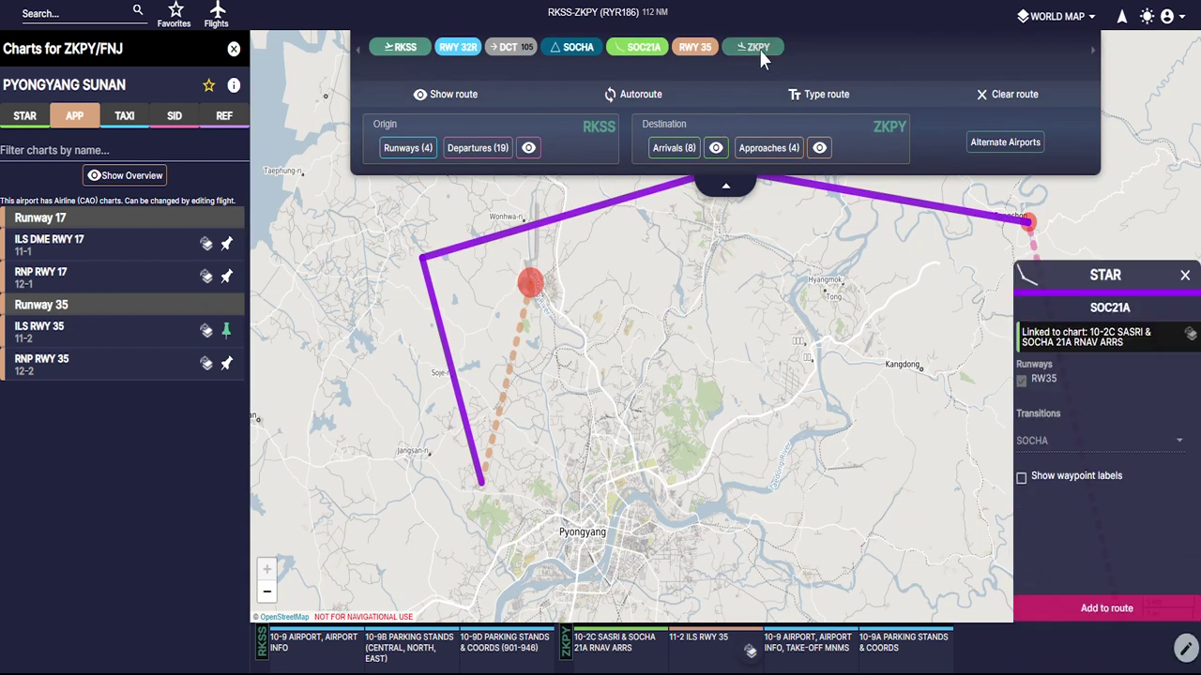
Step: Select the ILS RWY 35 (PY423) approach for ZKPY in the route and compare it with the 11-2 chart overlaid on the map
click(764, 149)
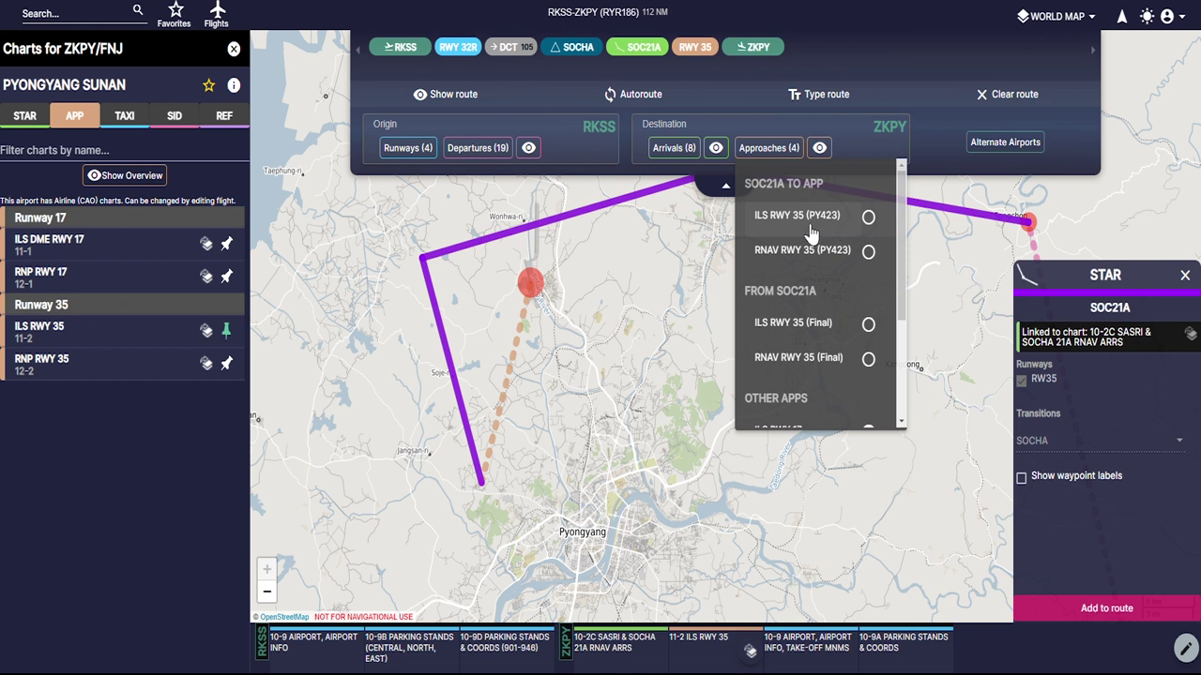
click(868, 218)
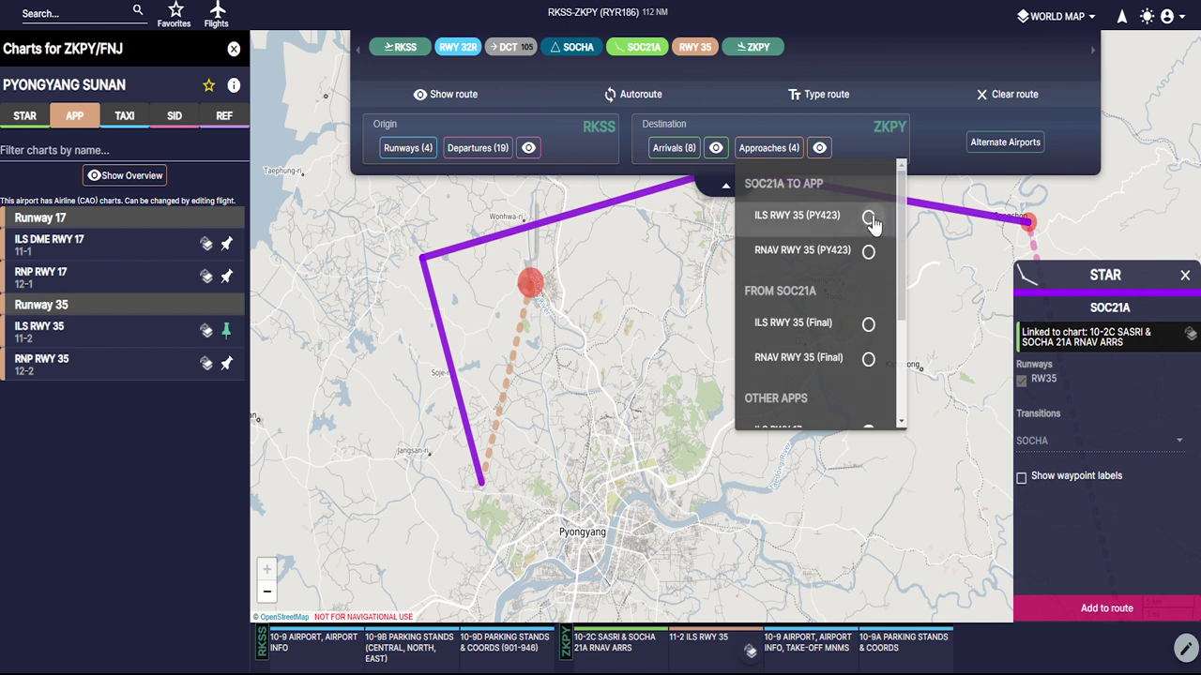
click(870, 219)
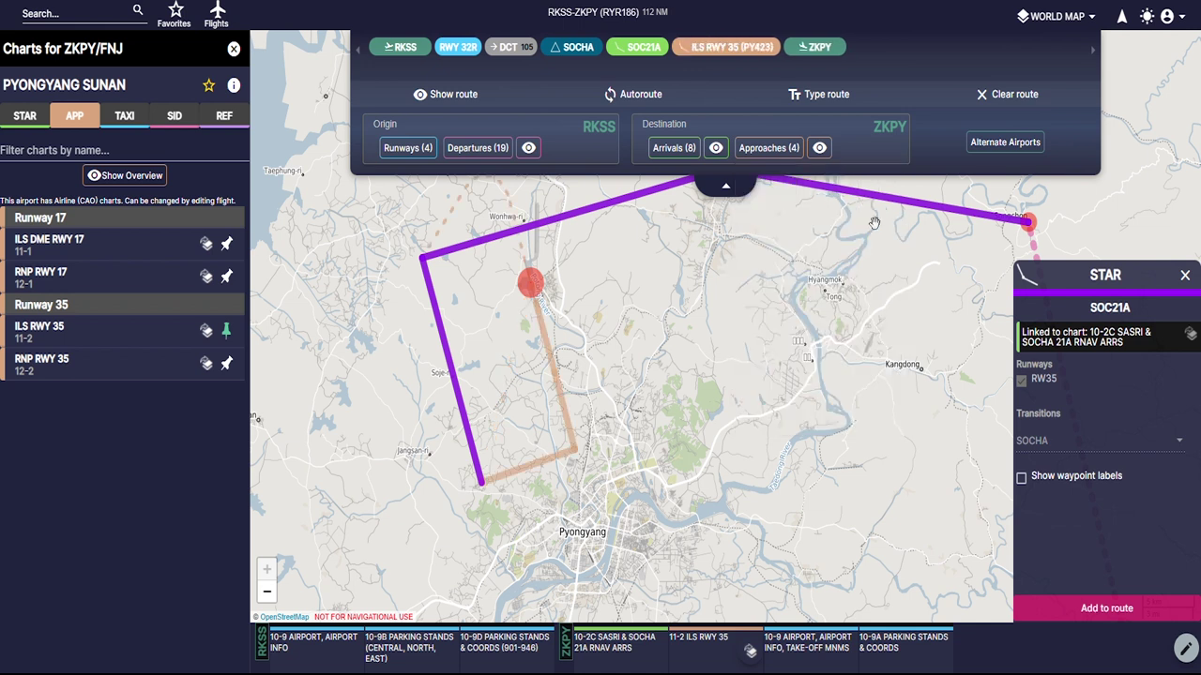
click(750, 650)
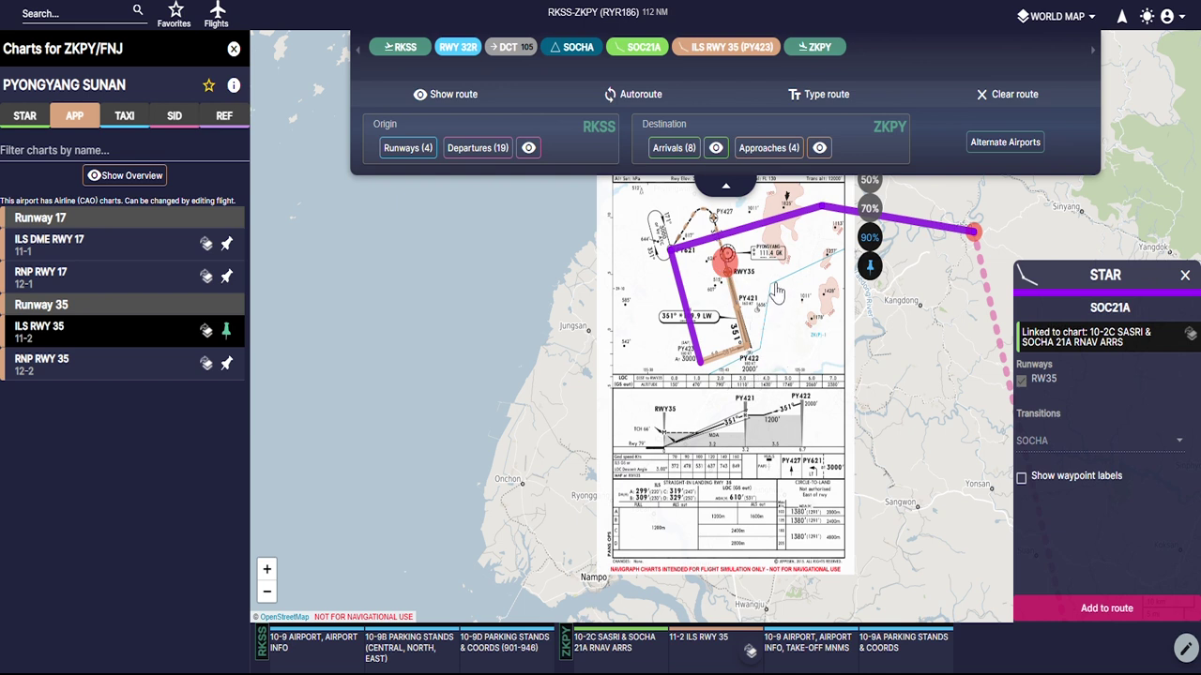
scroll(778, 277, up, 3)
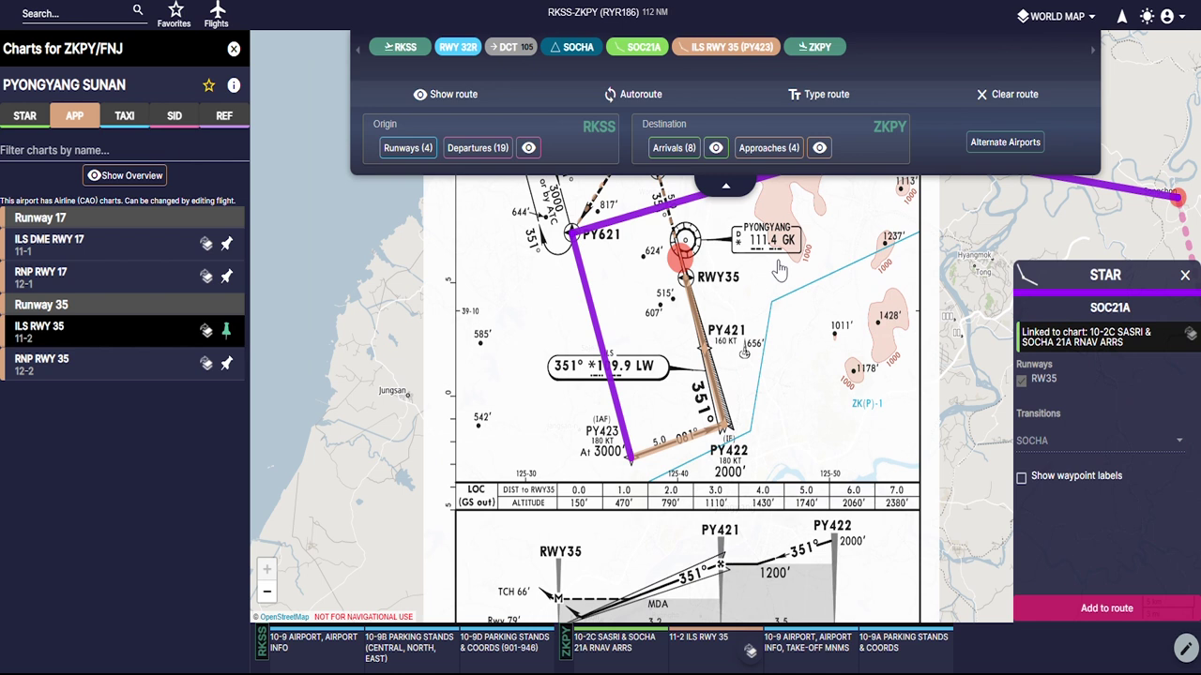
Step: Clear the map by collapsing the route editor and open side panels, and remove the 11-2 ILS RWY 35 chart overlay
click(727, 188)
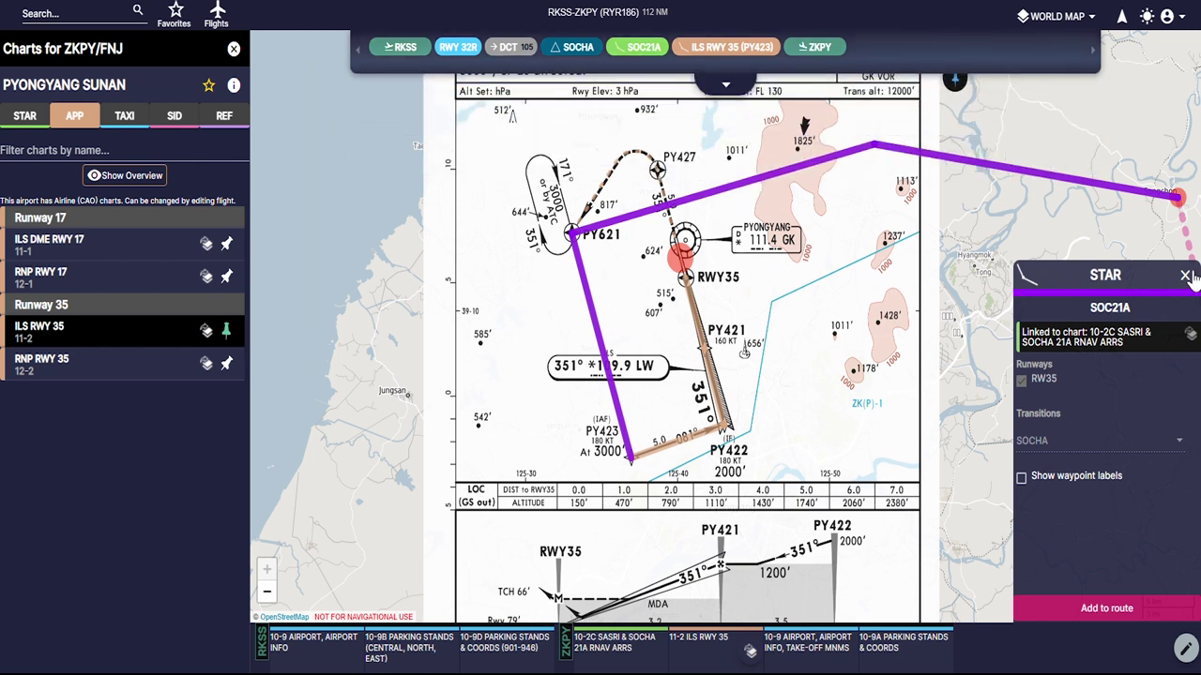
click(1186, 275)
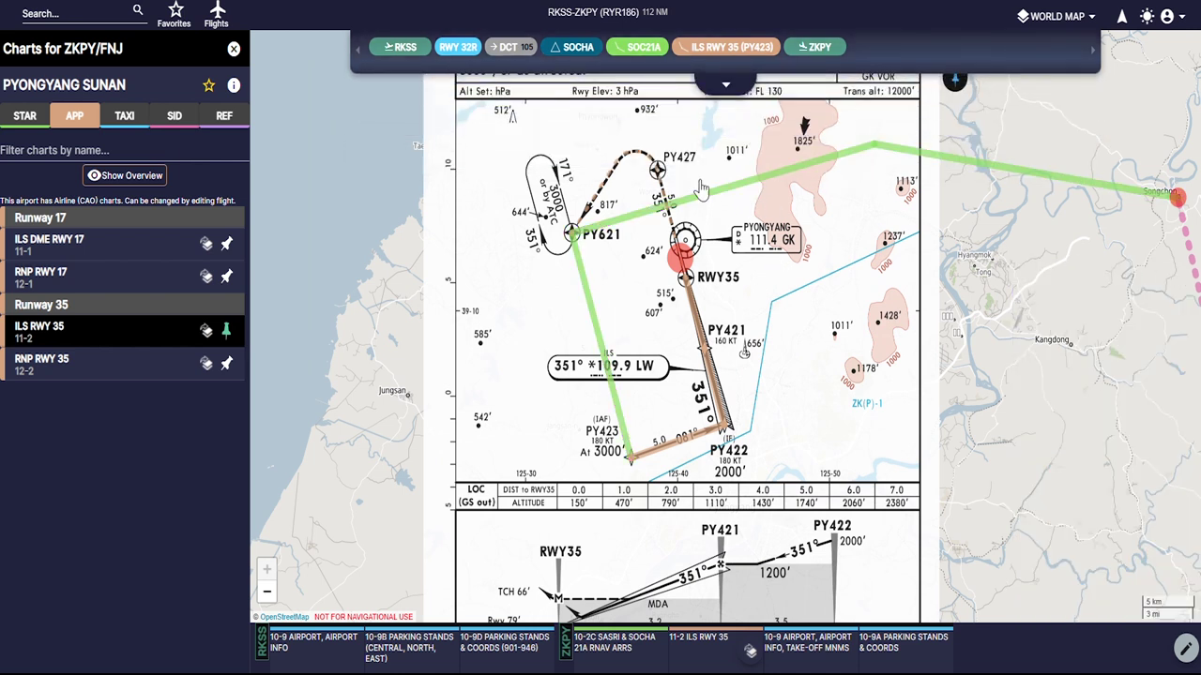
click(239, 57)
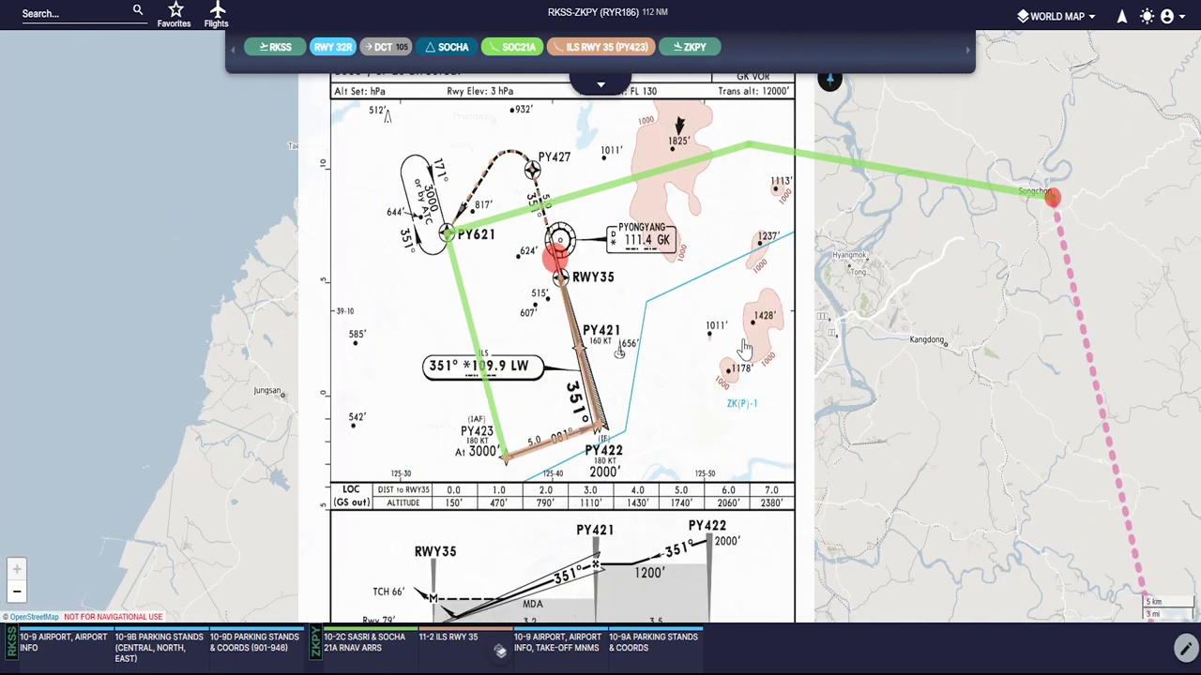
scroll(748, 360, down, 3)
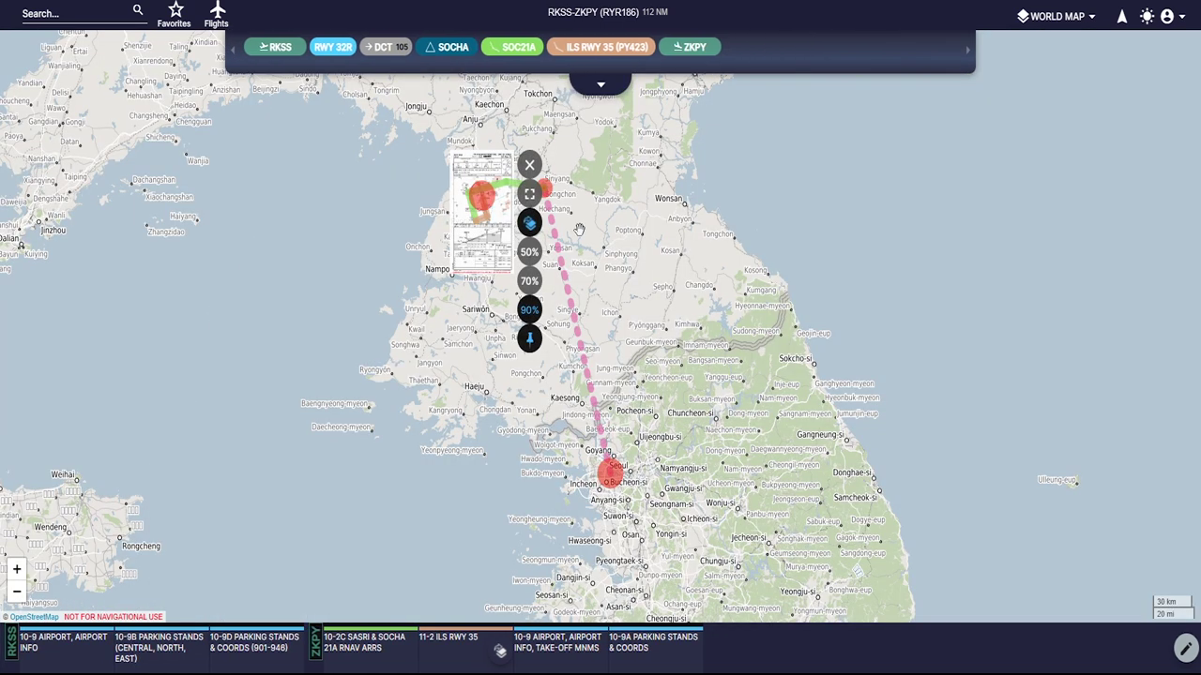
click(530, 166)
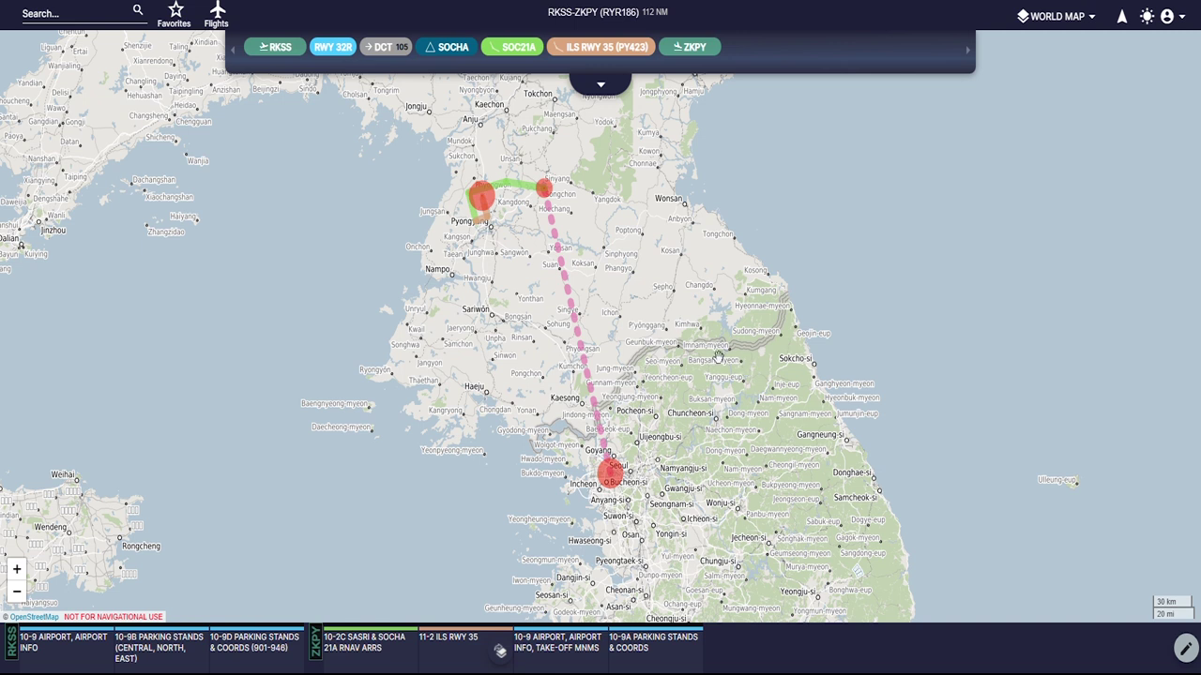